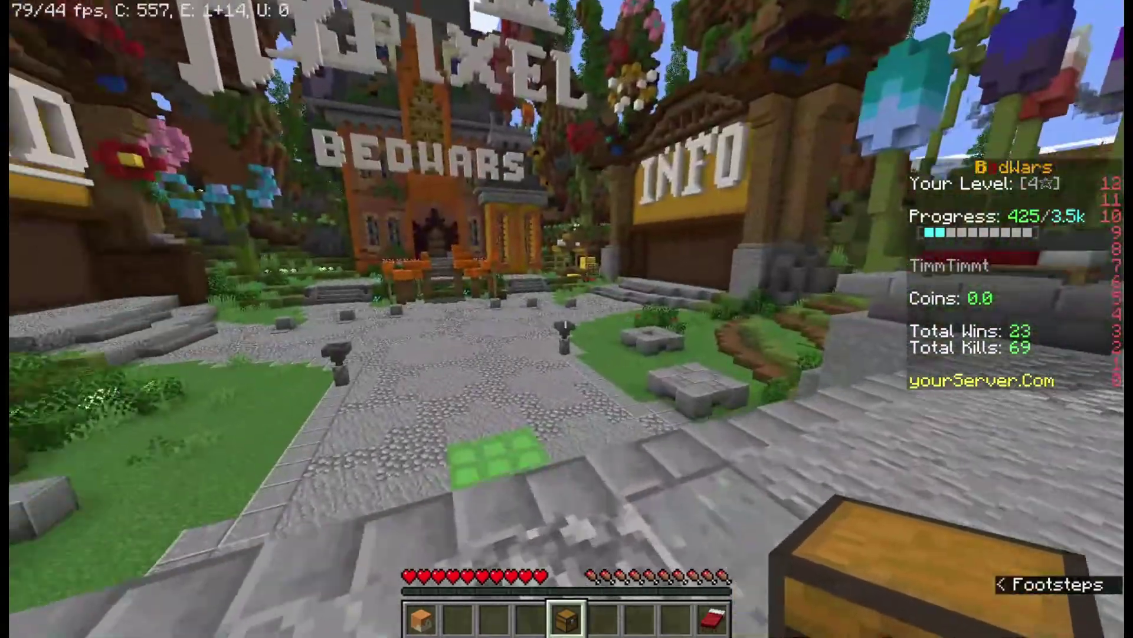
Open the BedWars arena selector from the held chest item and join the second listed arena.
right_click(566, 319)
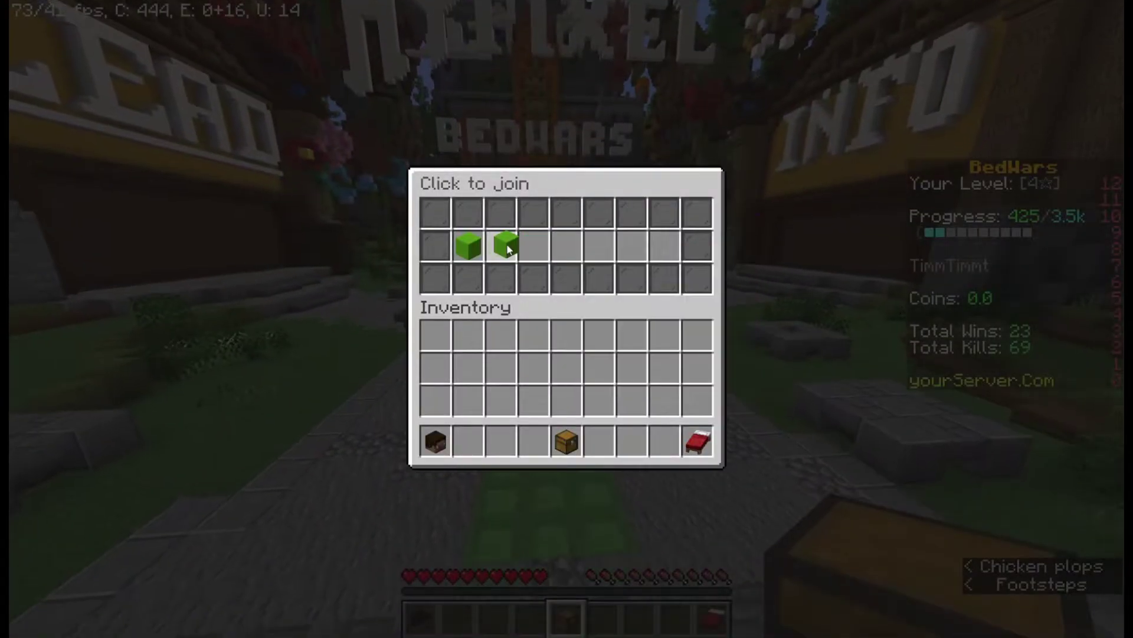
click(502, 247)
key(F5)
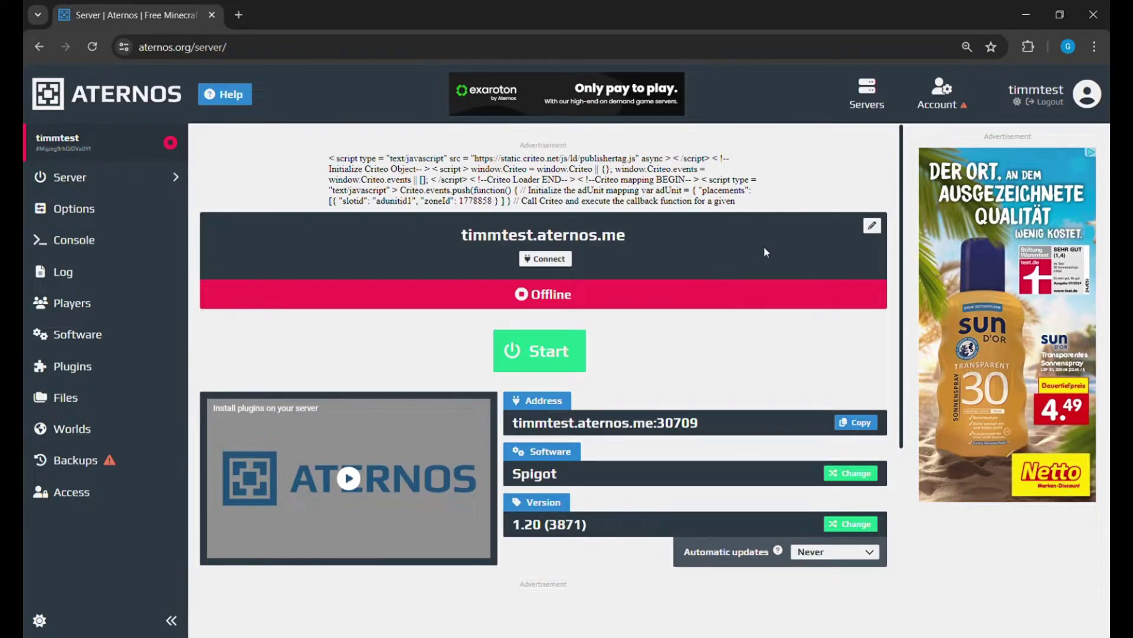
Check the Spigot/Bukkit 1.20 (3871) entry in the server software list and return to the server overview.
scroll(764, 246, down, 1)
click(849, 401)
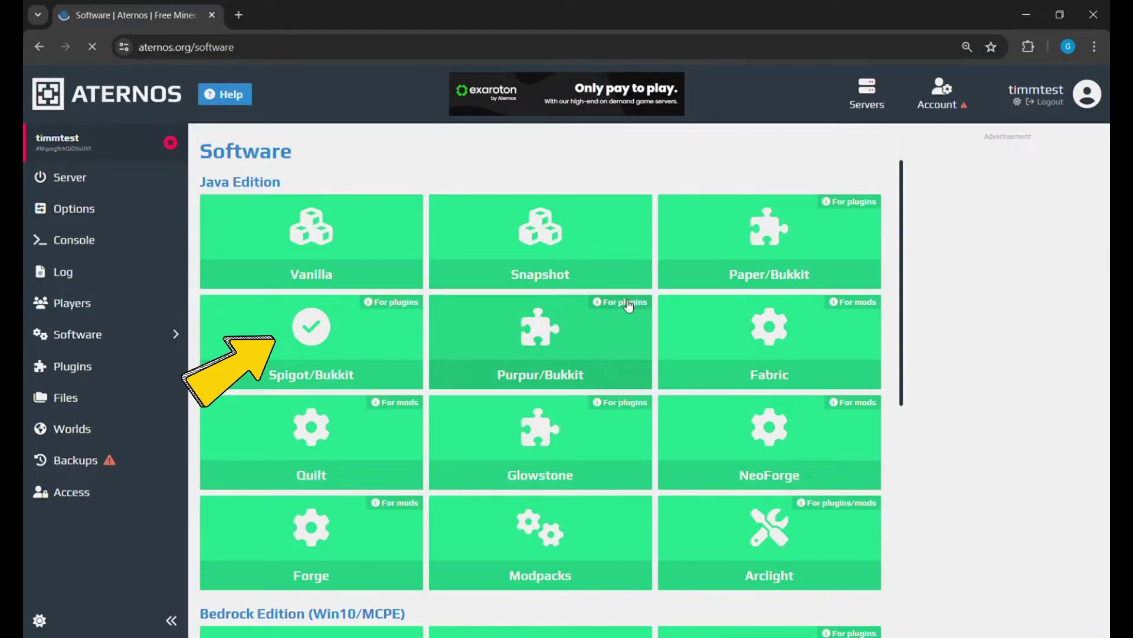
click(318, 370)
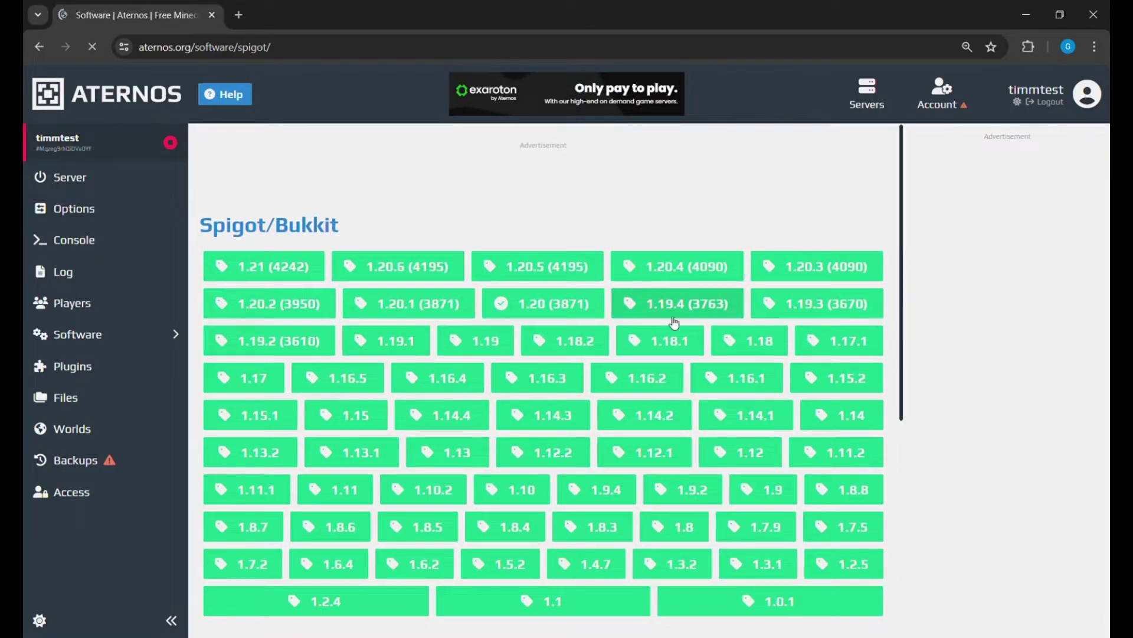
click(538, 305)
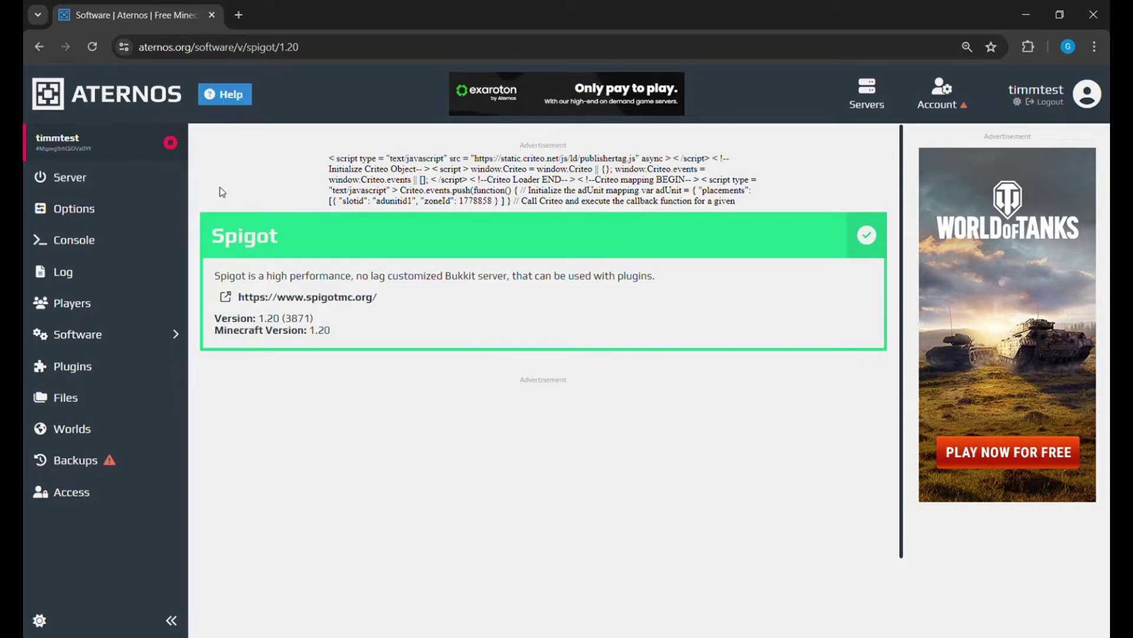
click(166, 180)
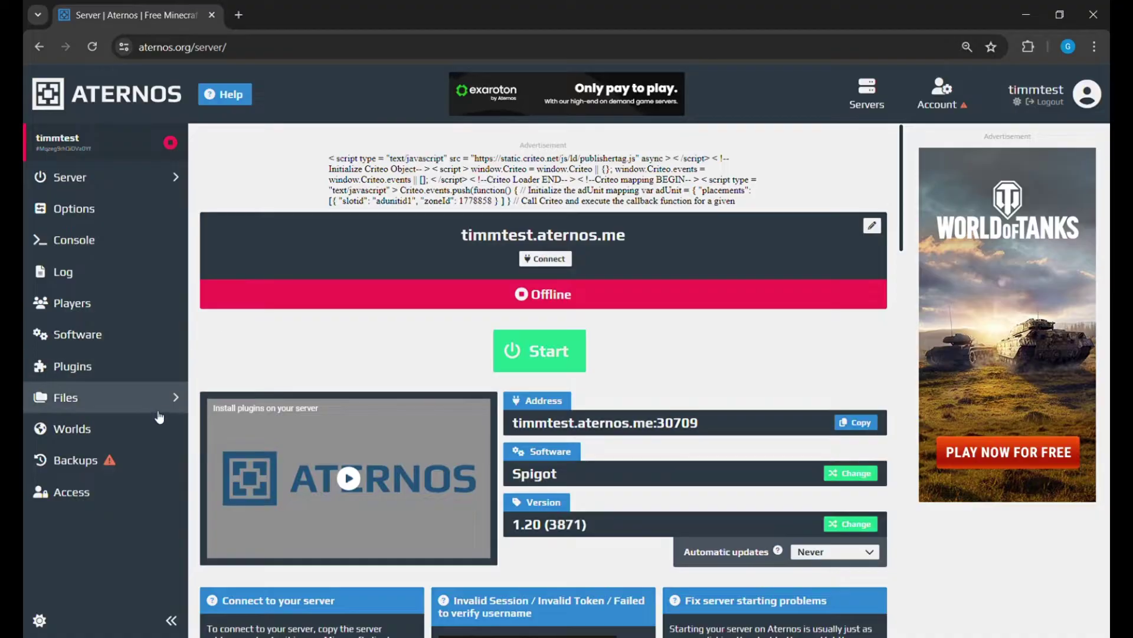
Upload the world file into the slot named world in the server's worlds, and return to the server overview.
click(77, 429)
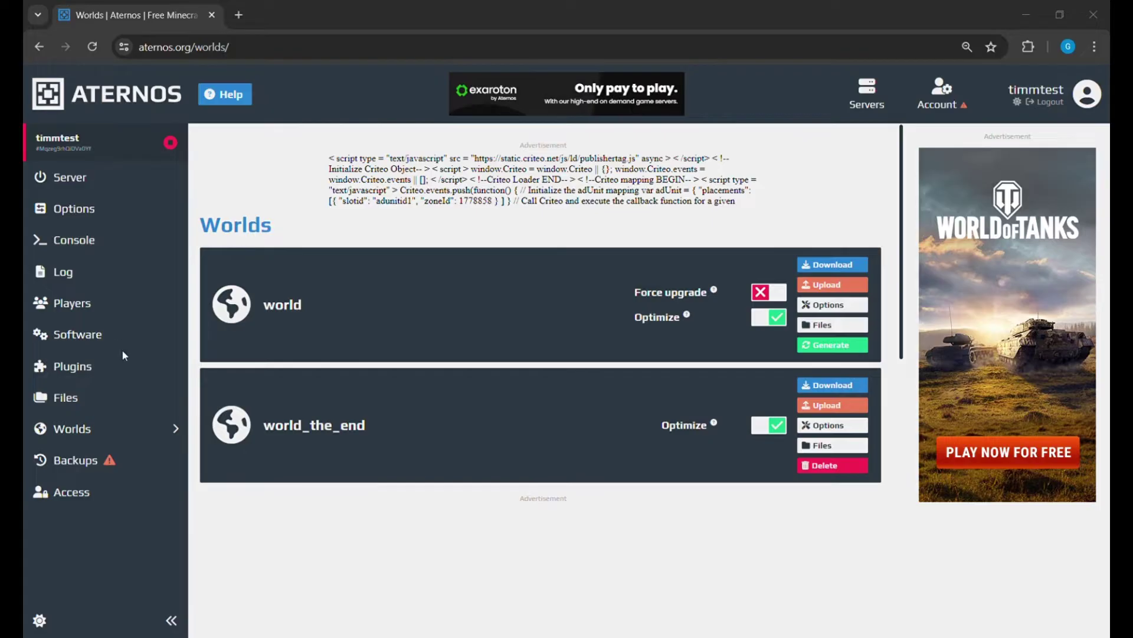
drag(114, 426, 516, 326)
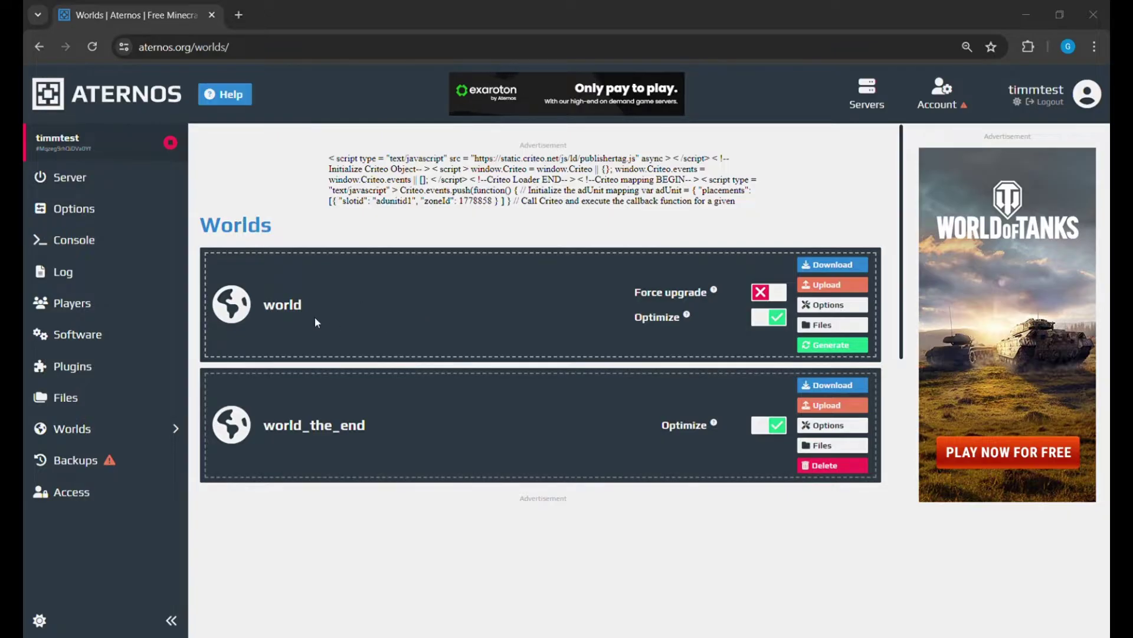
drag(428, 298, 428, 298)
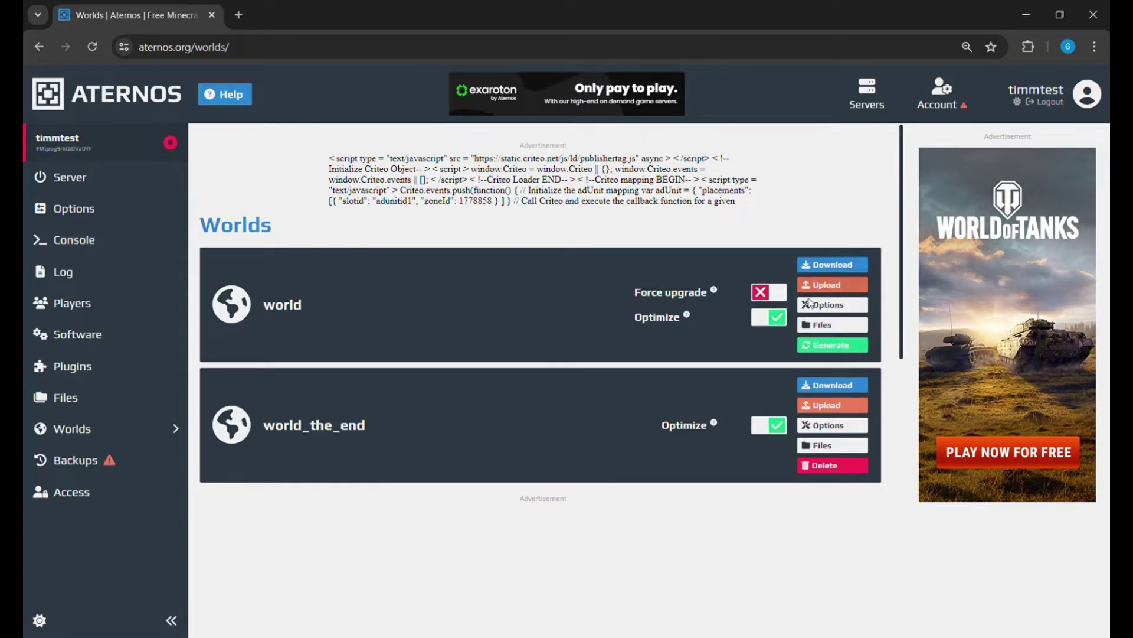
click(115, 184)
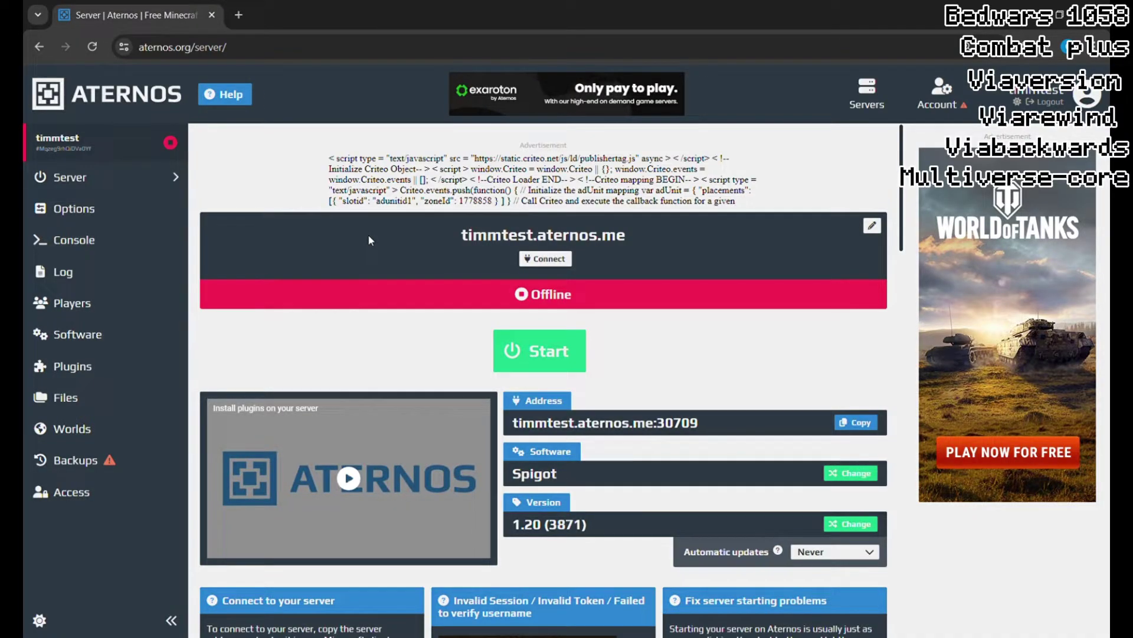
Search the plugins for "bedwars 1058 open" and install BedWars1058 - OpenSource version 23.12.2.
click(96, 369)
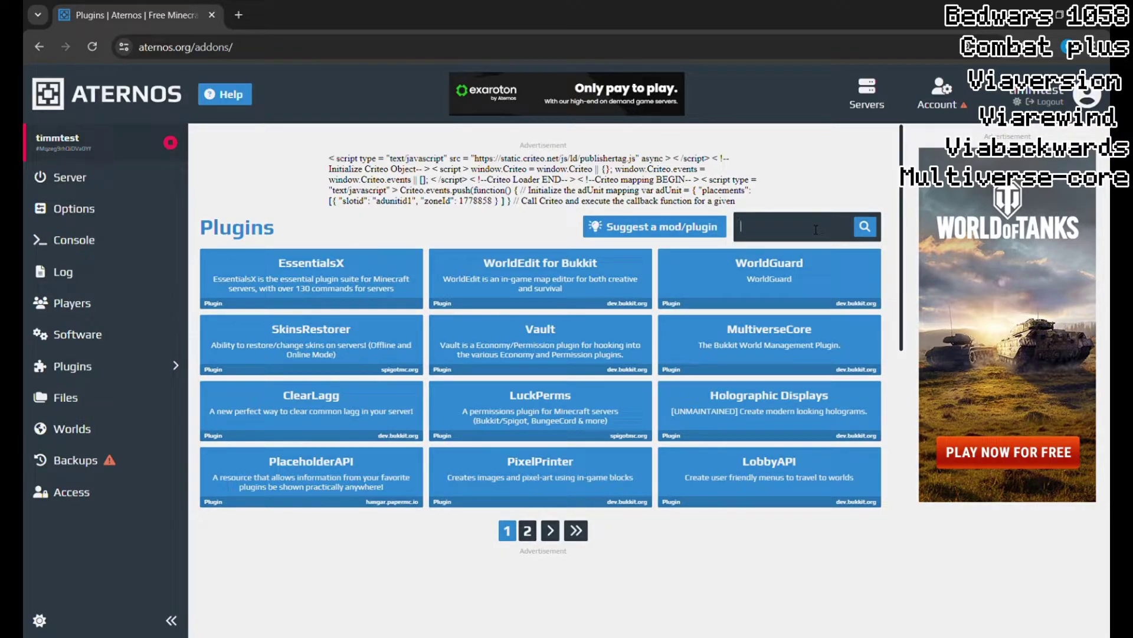
text(be)
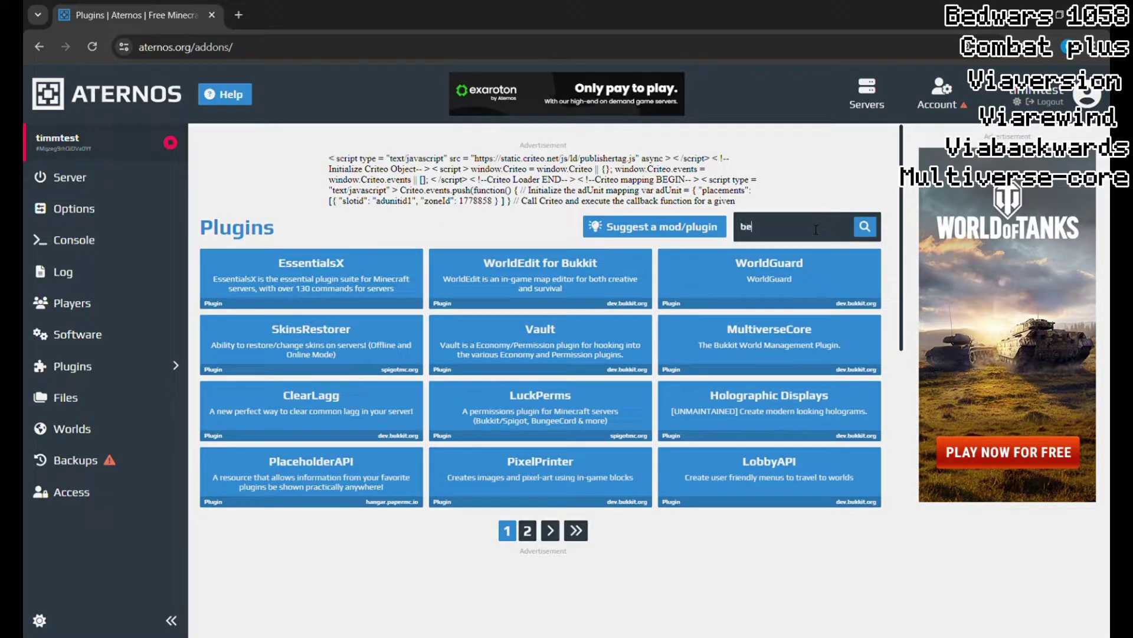
text(dwars 1058 open)
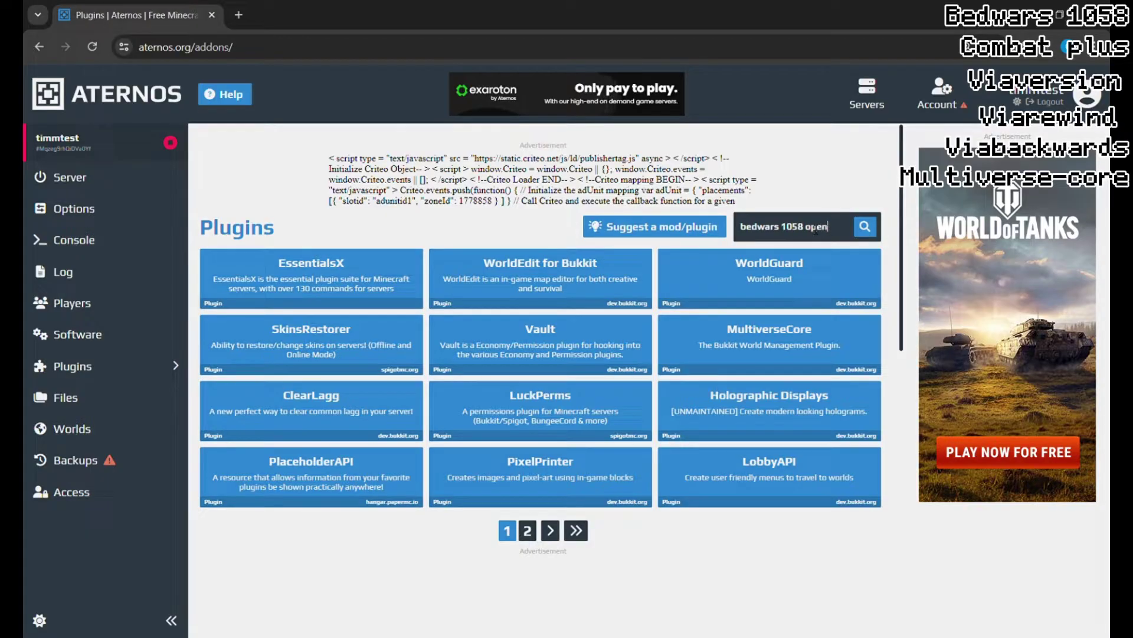
click(864, 226)
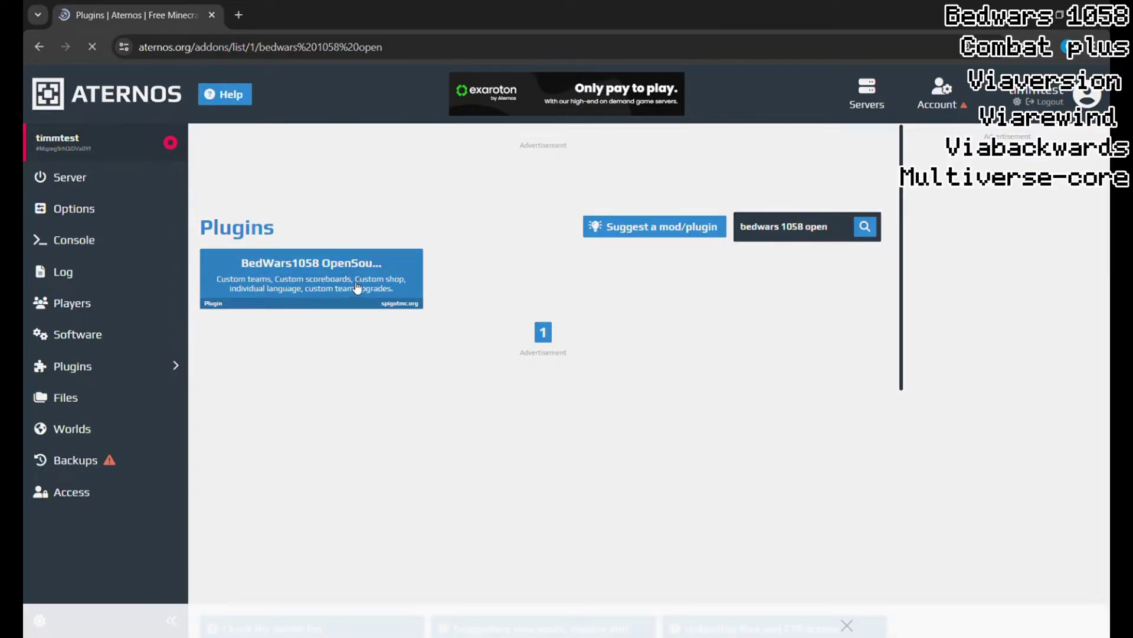
click(339, 289)
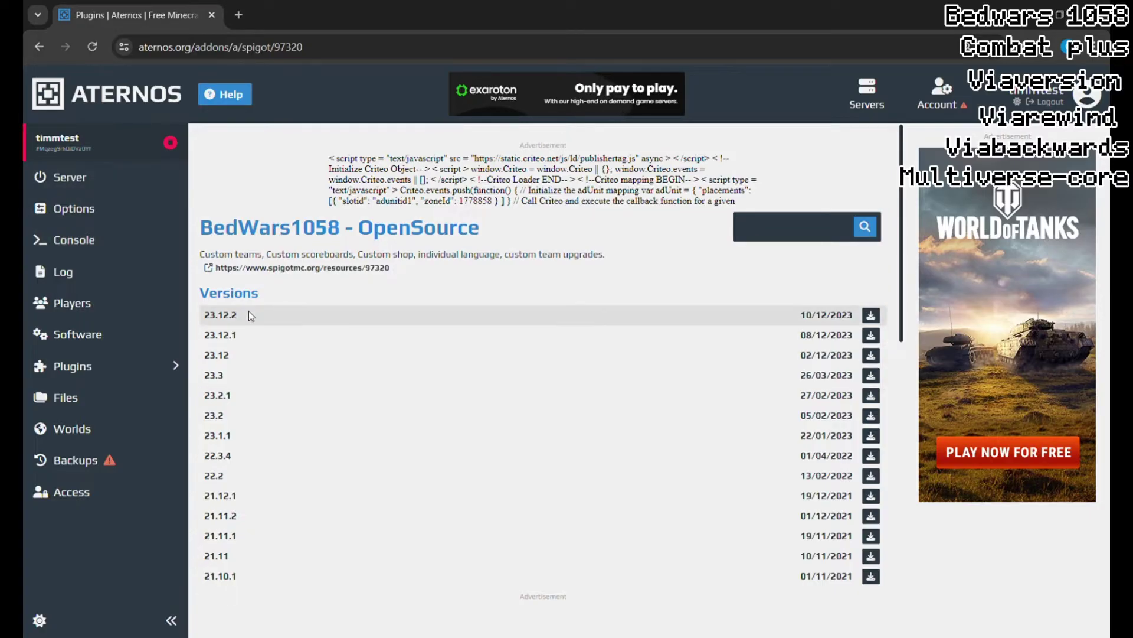
drag(246, 314, 201, 315)
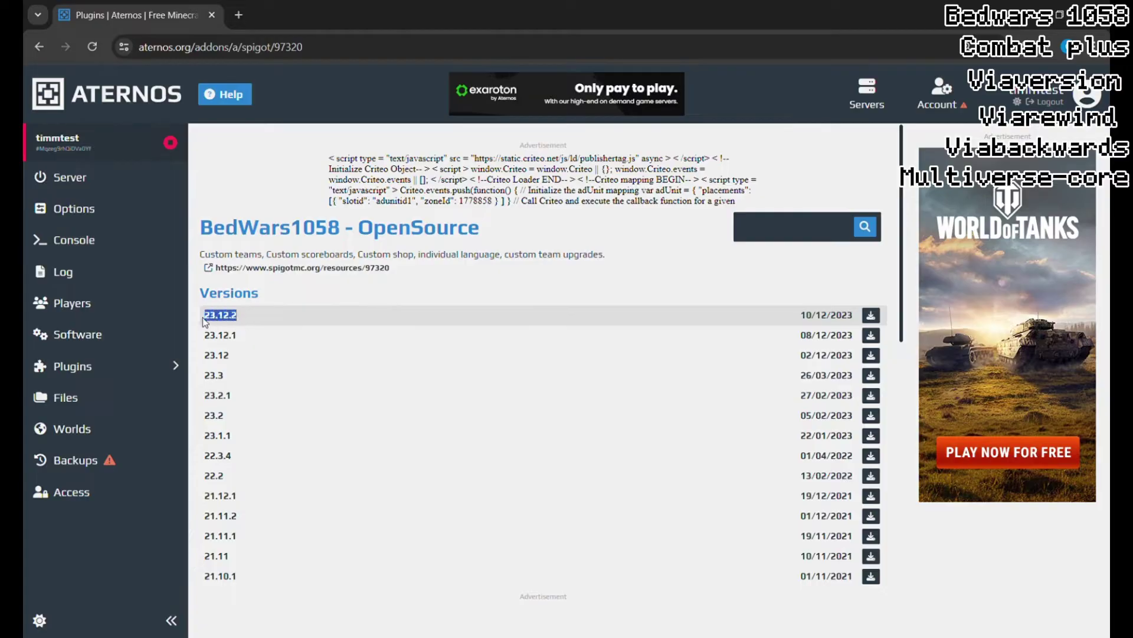
click(871, 316)
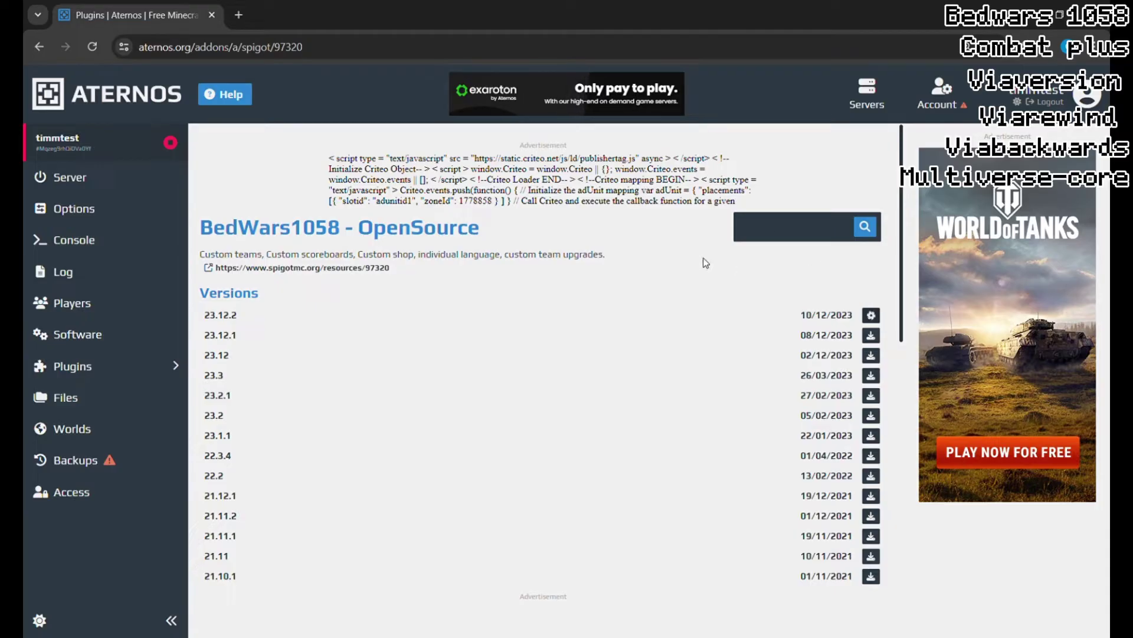
Search the plugins for "combat plus", open the all-in-one combat system plugin and look through its versions.
click(826, 230)
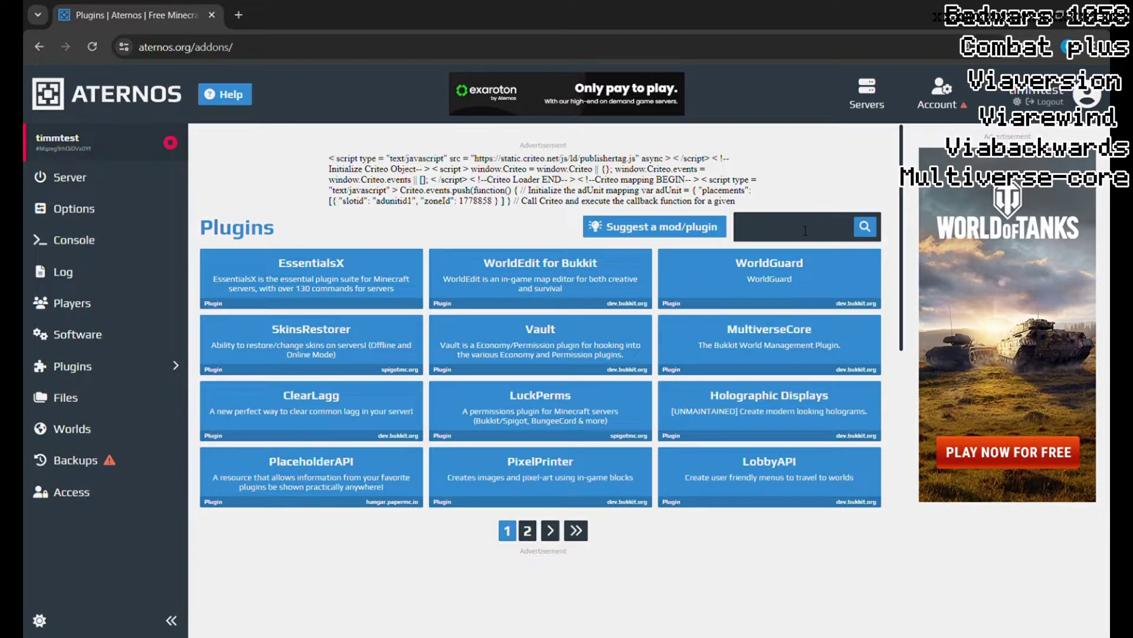
text(mbat )
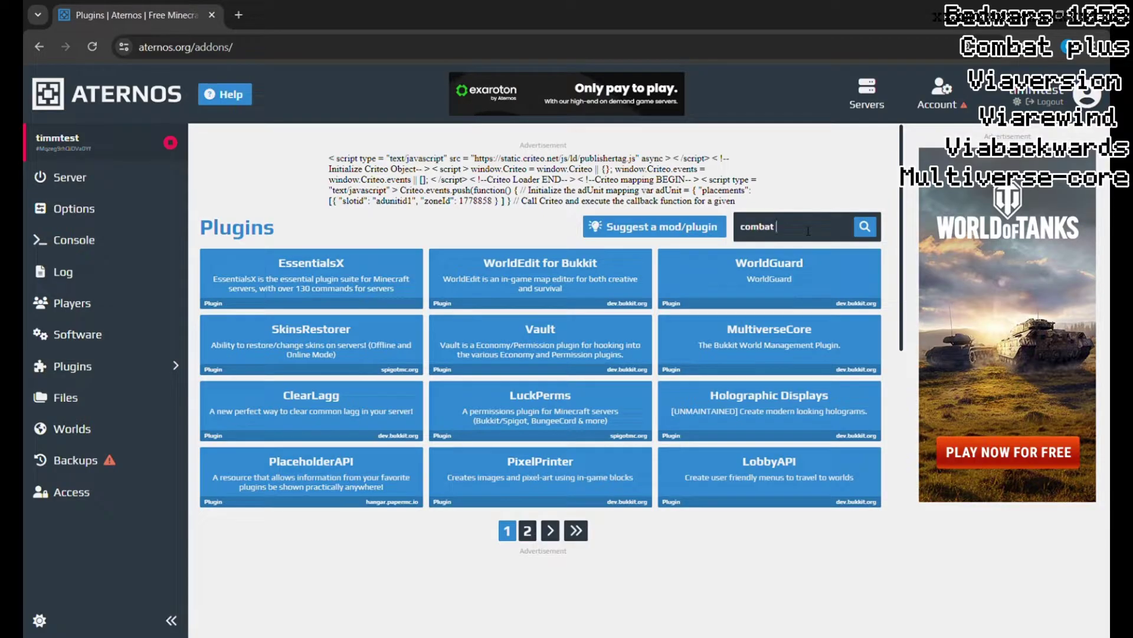
text(plus)
click(867, 228)
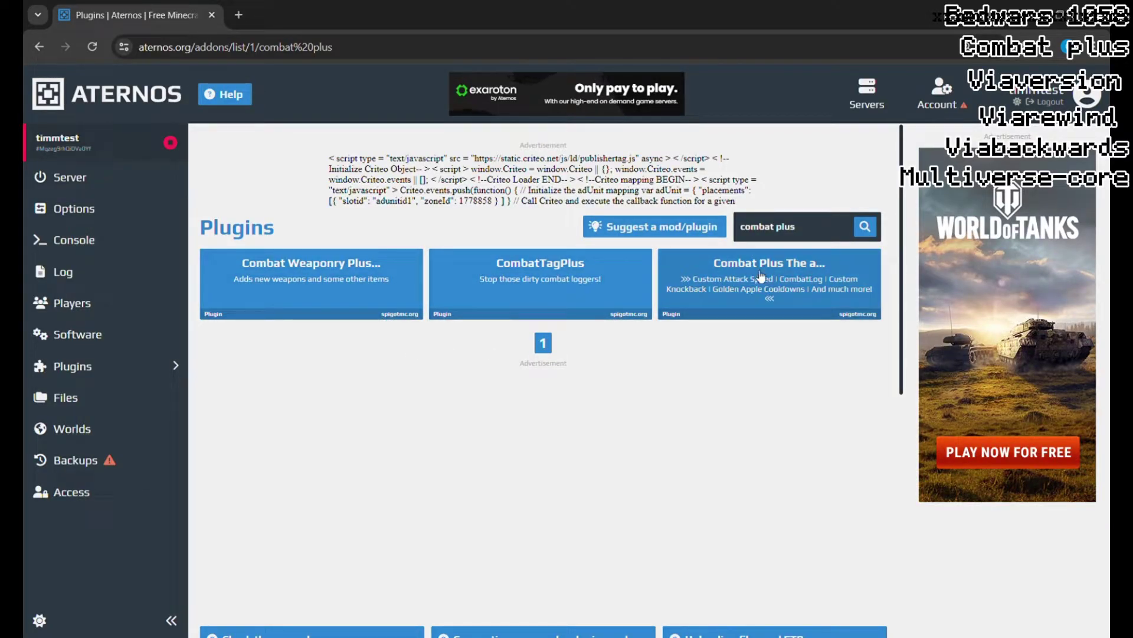
click(810, 278)
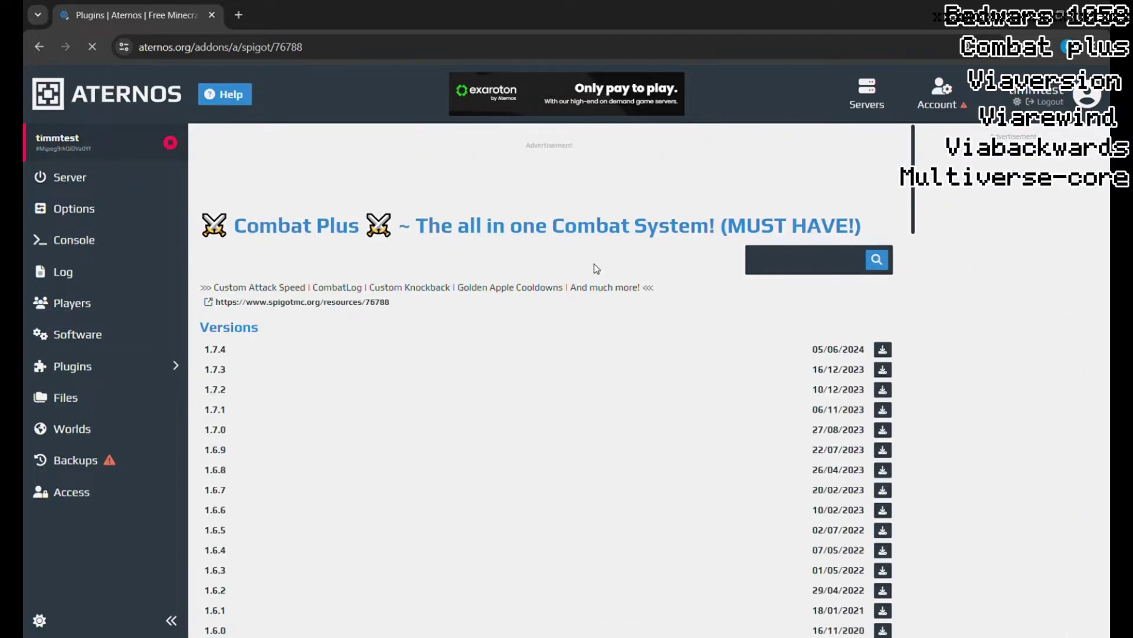
drag(259, 230, 856, 233)
click(385, 266)
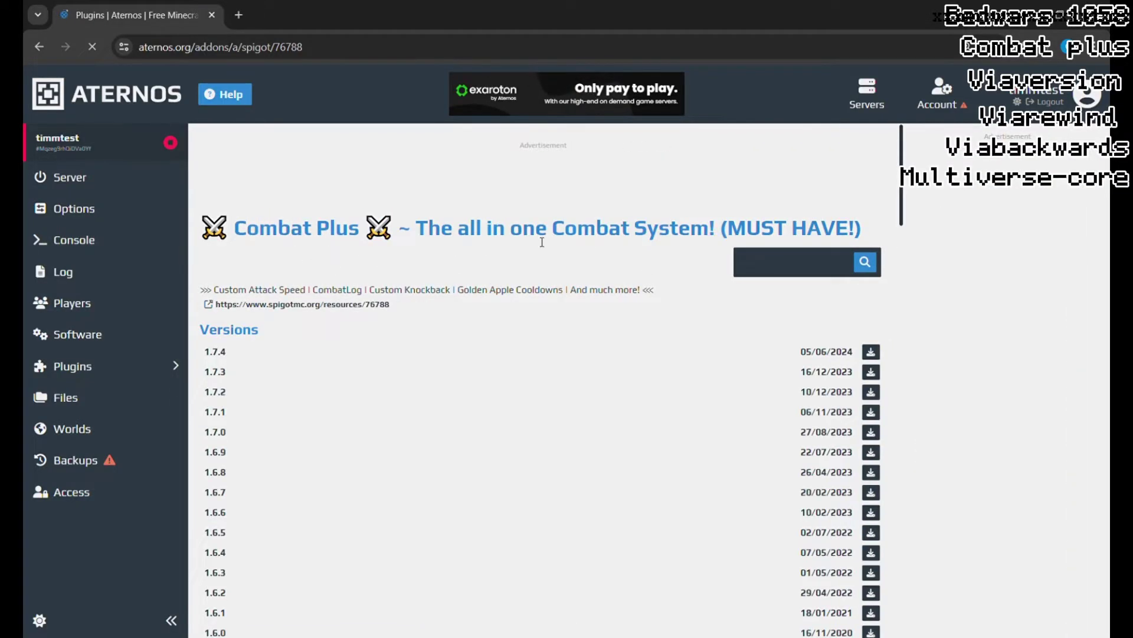
scroll(354, 273, down, 1)
scroll(531, 287, up, 1)
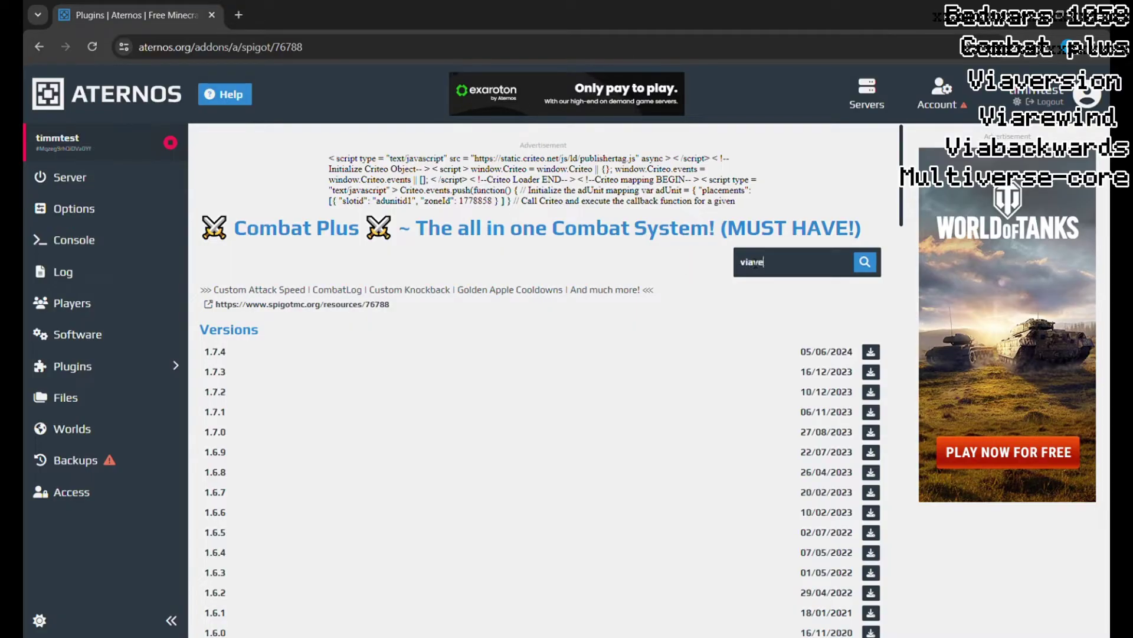
Search the plugins for "viaversion" and install version 5.0.2-SNAPSHOT+442 of the modrinth.com ViaVersion plugin.
key(Return)
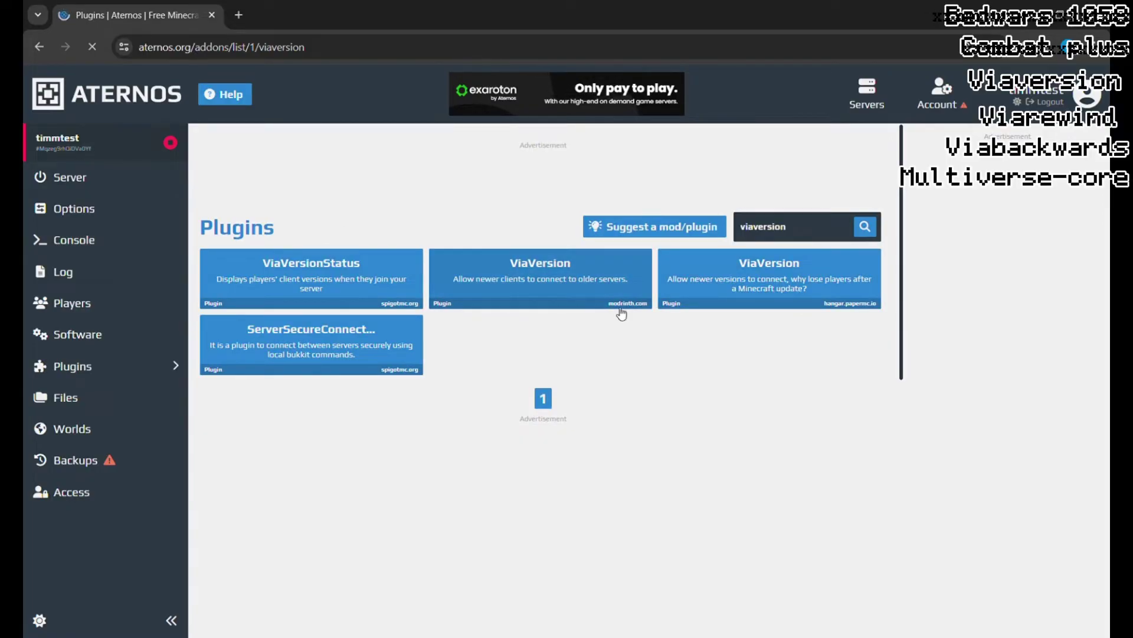
click(590, 295)
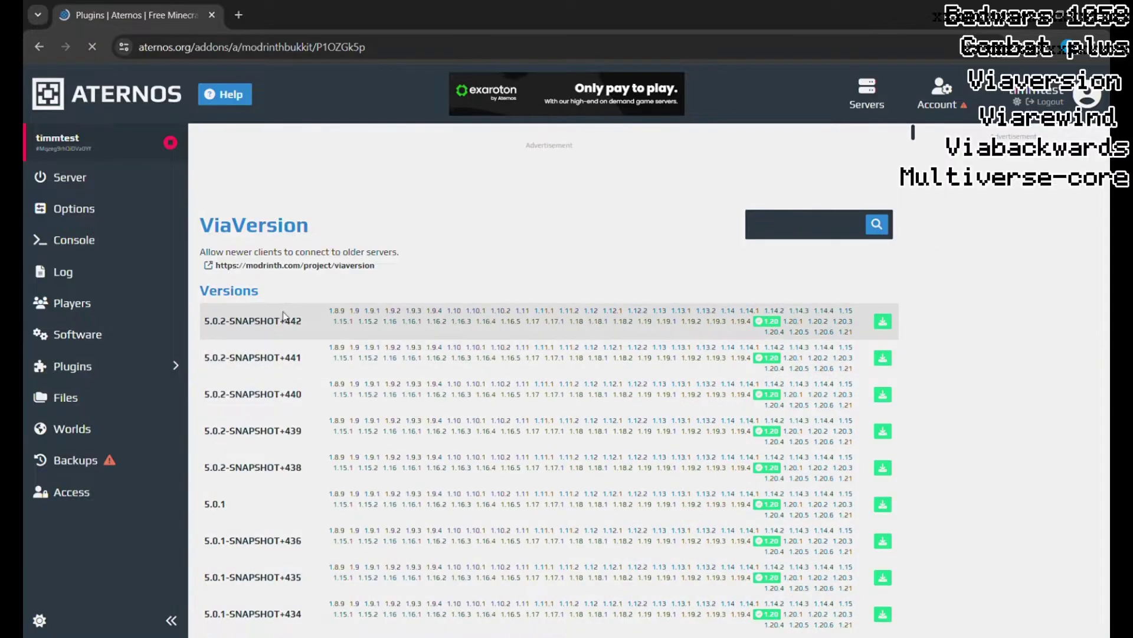
click(872, 325)
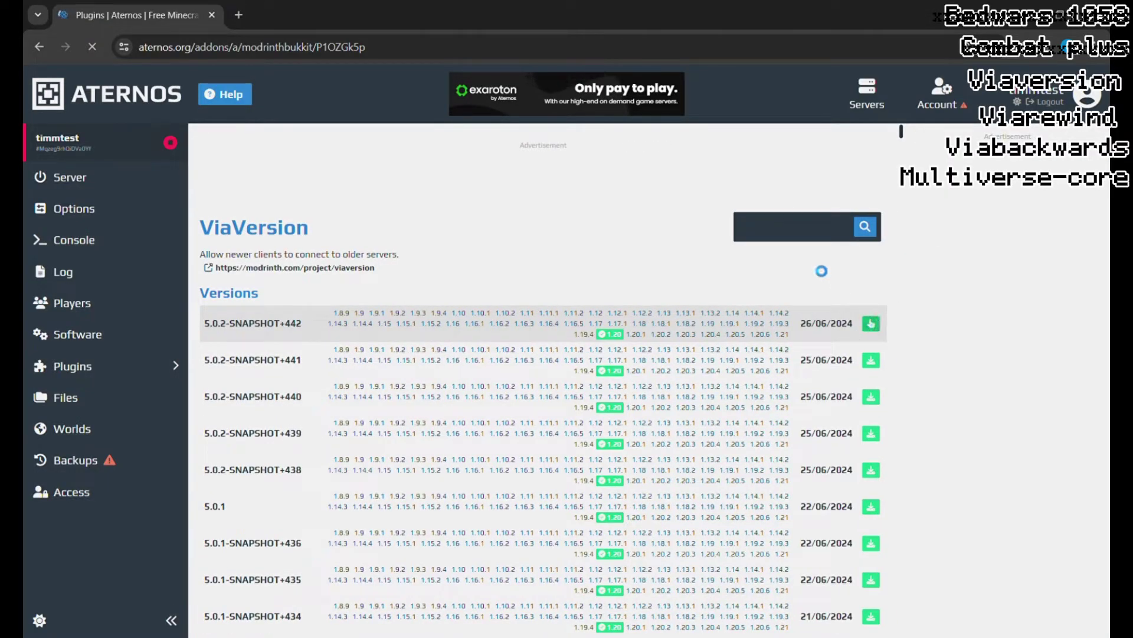
Search the plugins for ViaBackwards and install version 5.0.2-SNAPSHOT+262 of the modrinth.com plugin.
click(758, 230)
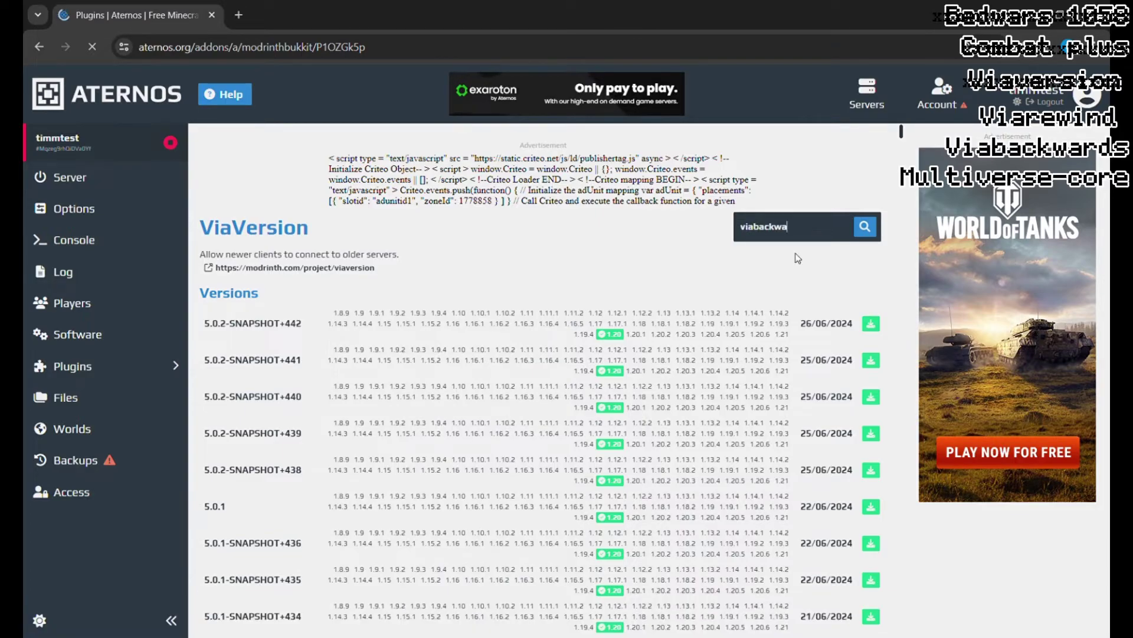
text(viabackwa)
key(Down)
key(Return)
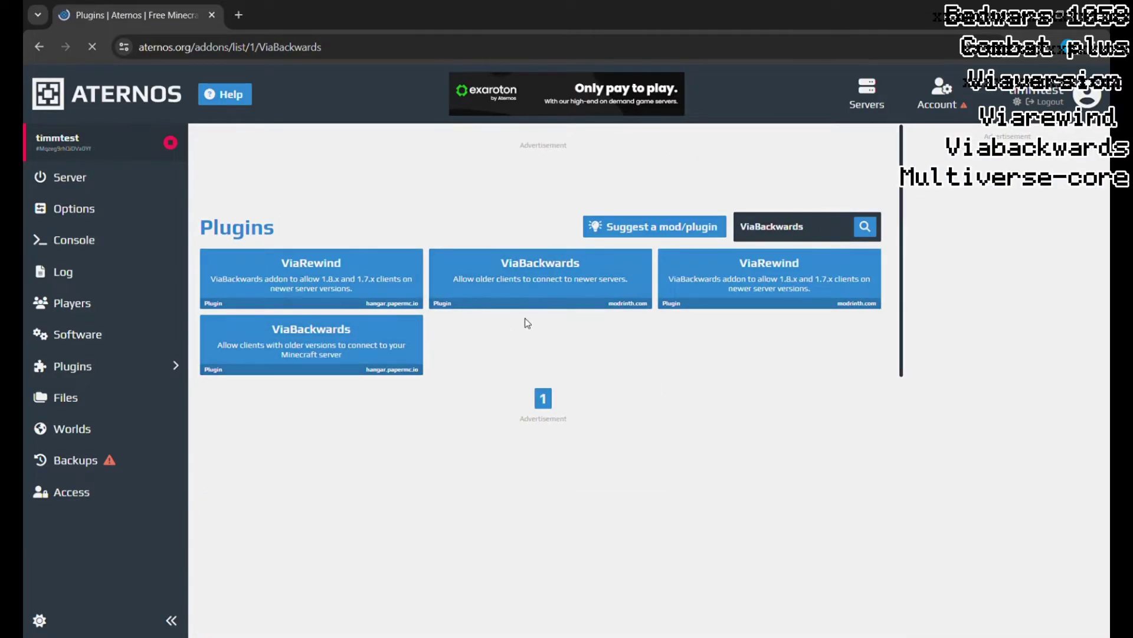
click(553, 303)
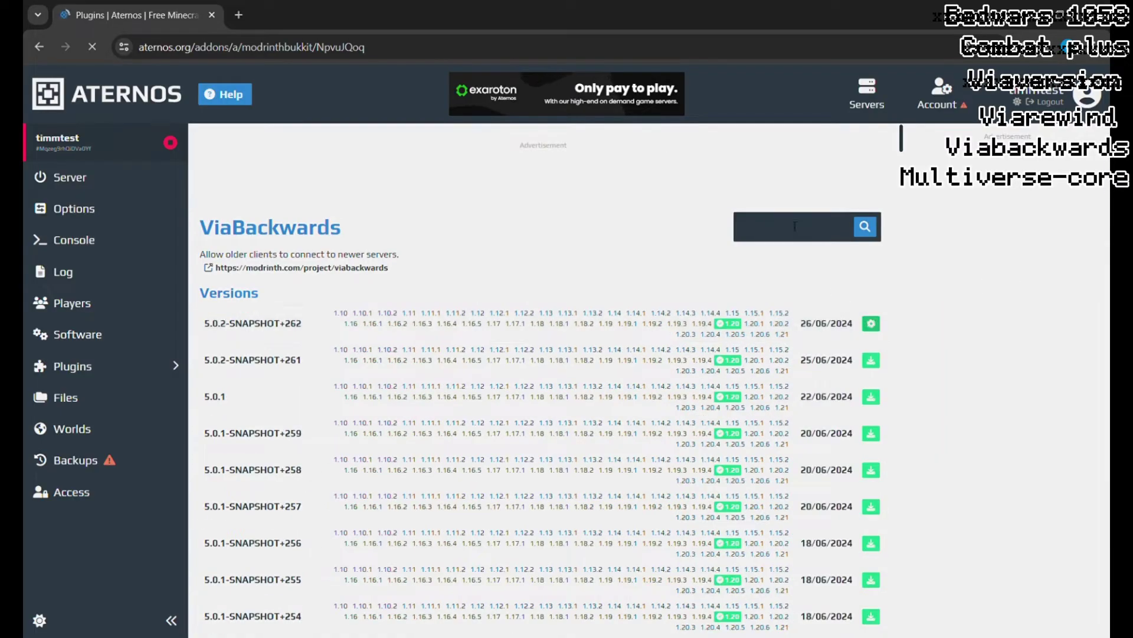
Search the plugins for "viarewind" and open the modrinth.com ViaRewind plugin with its version list.
text(viarewind)
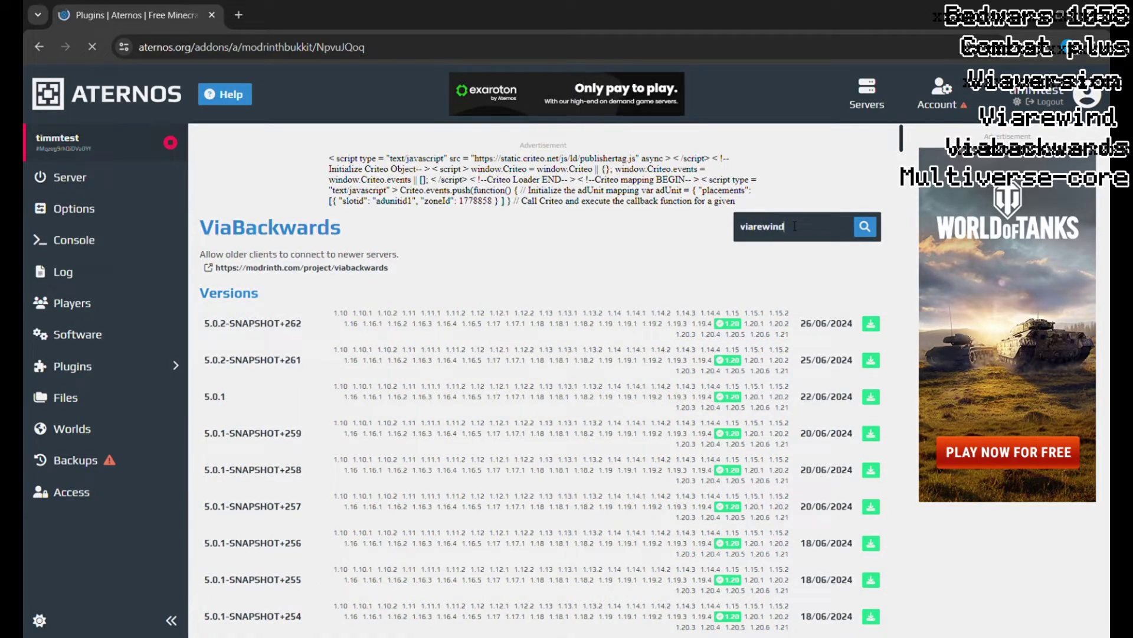
click(865, 226)
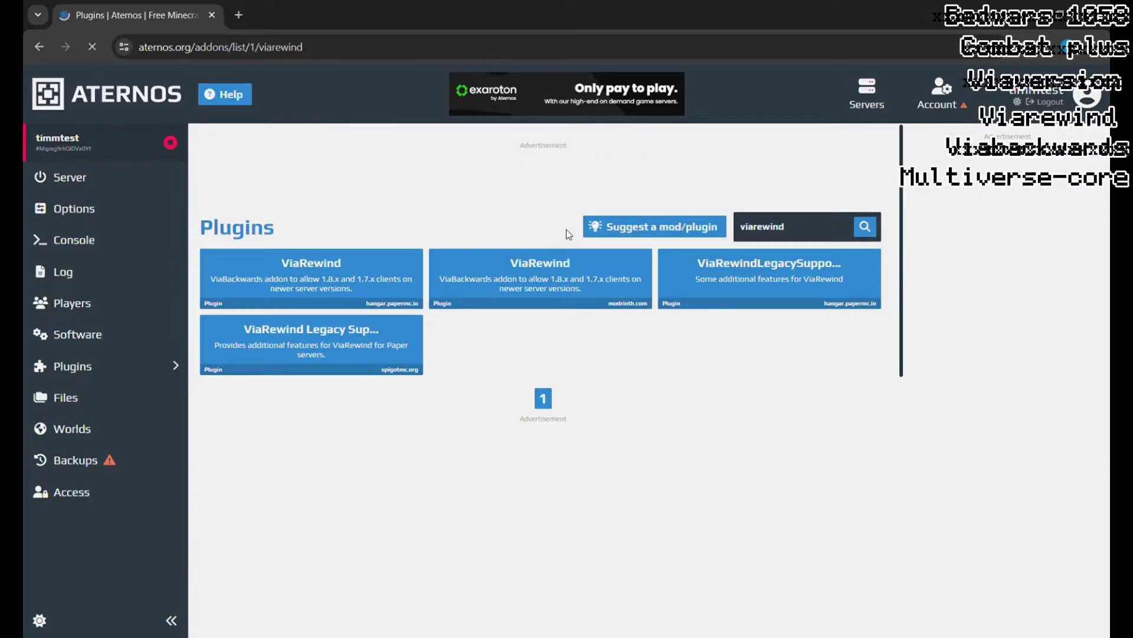
click(611, 305)
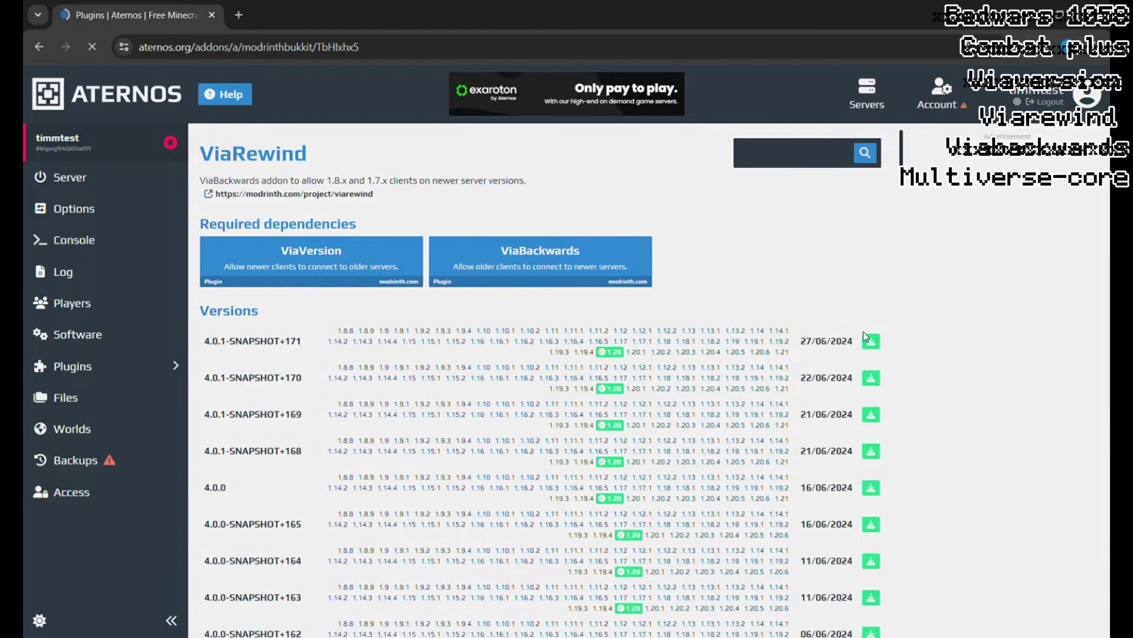
scroll(860, 335, left, 5)
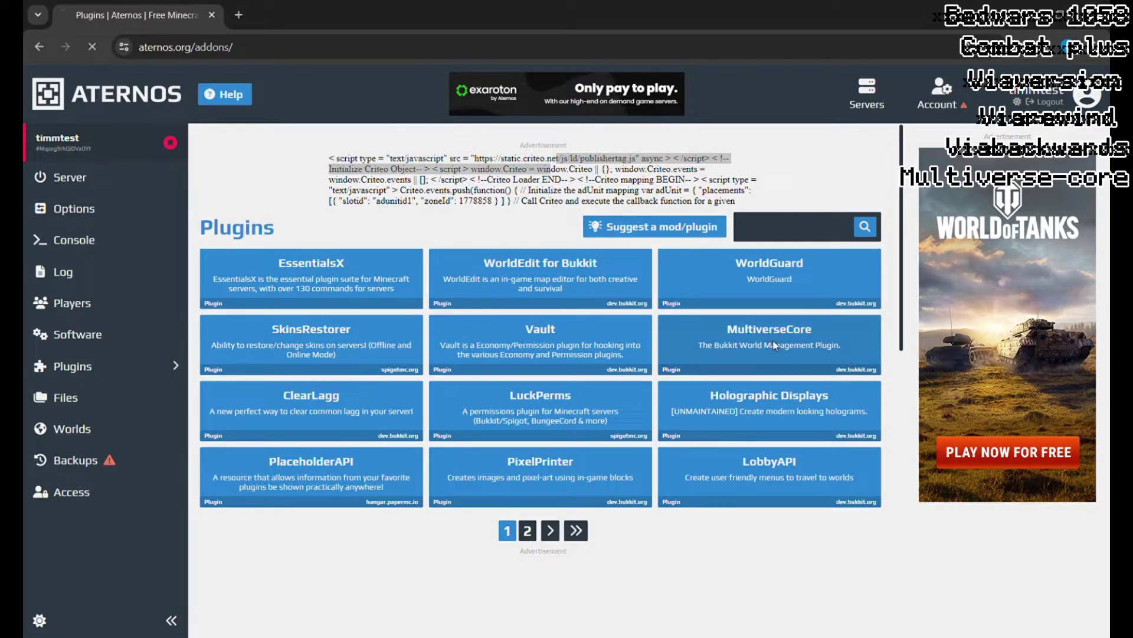
Open the MultiverseCore plugin from dev.bukkit.org and install version 4.3.12.
click(696, 351)
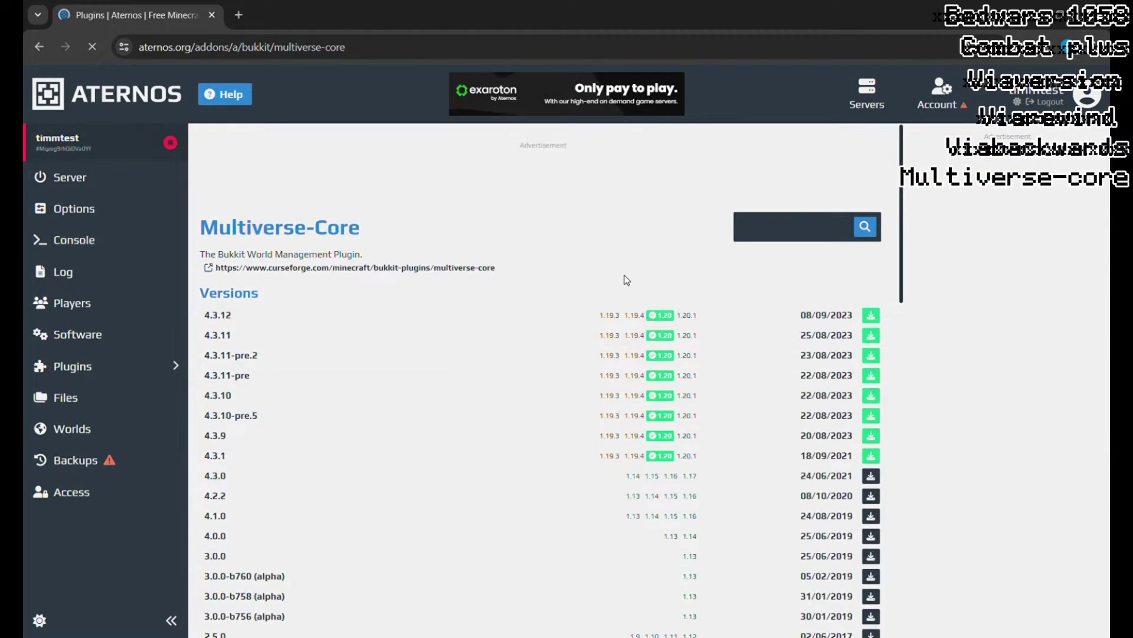
double_click(219, 315)
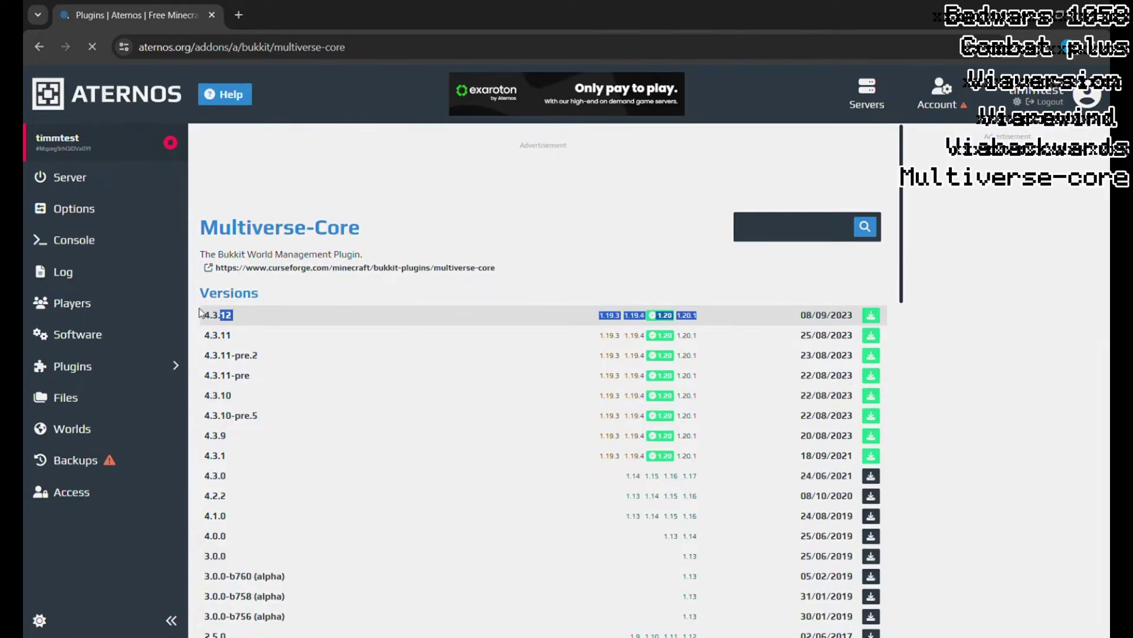
click(857, 291)
click(870, 315)
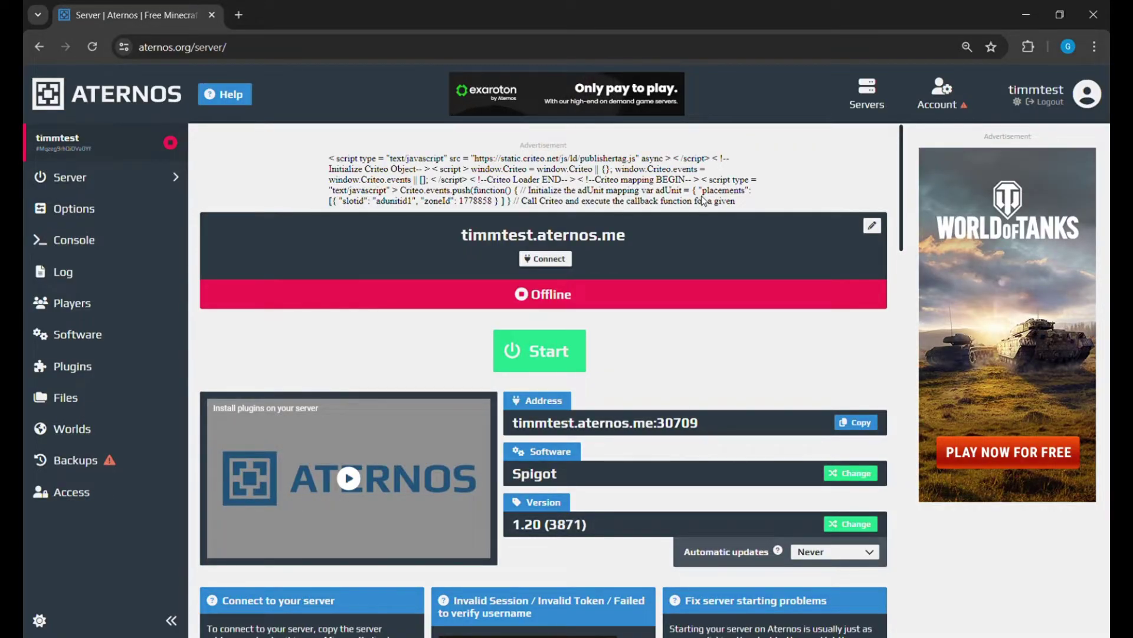
Open the server's OPs list and add the player's username as an operator.
click(98, 204)
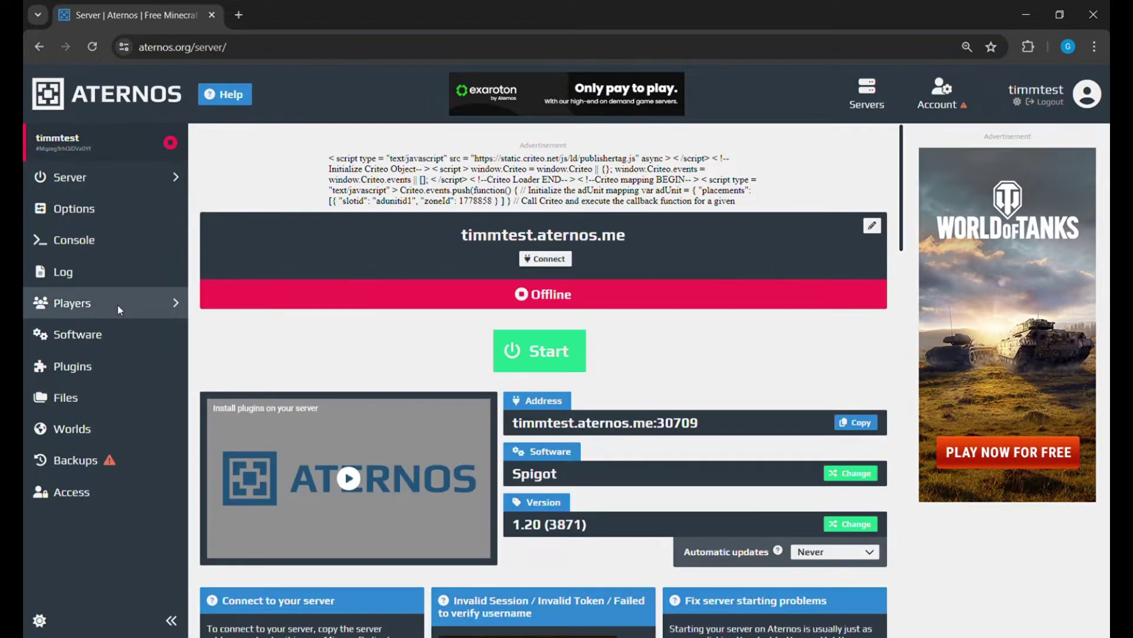
click(66, 305)
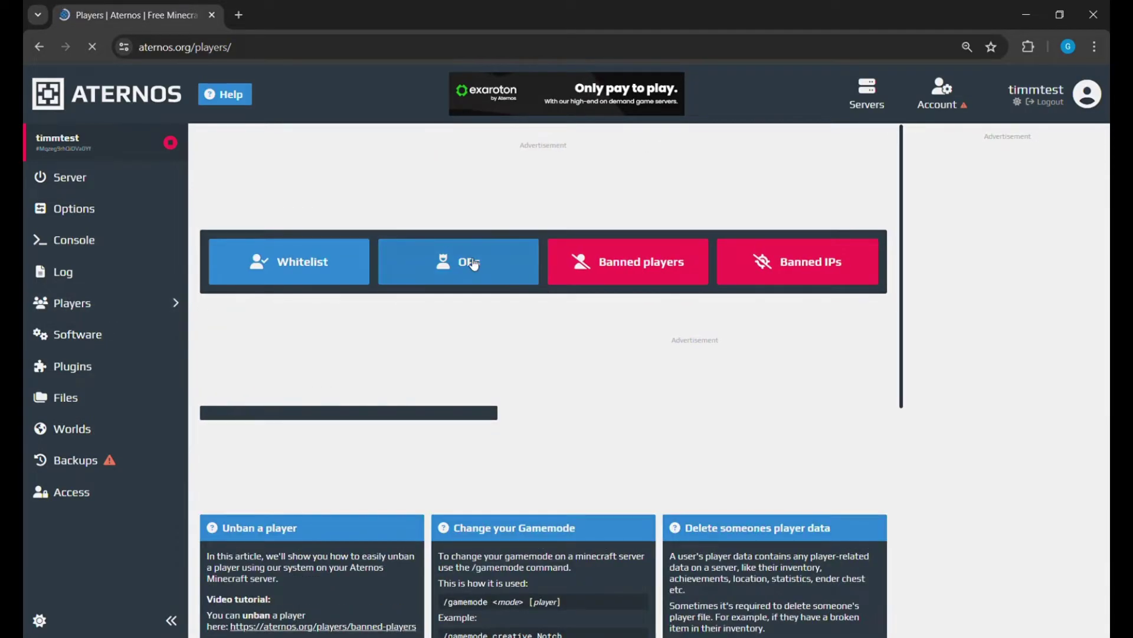
click(475, 264)
click(443, 267)
text(HungryDevilSMP)
key(ctrl+a)
text(TimmTimmt)
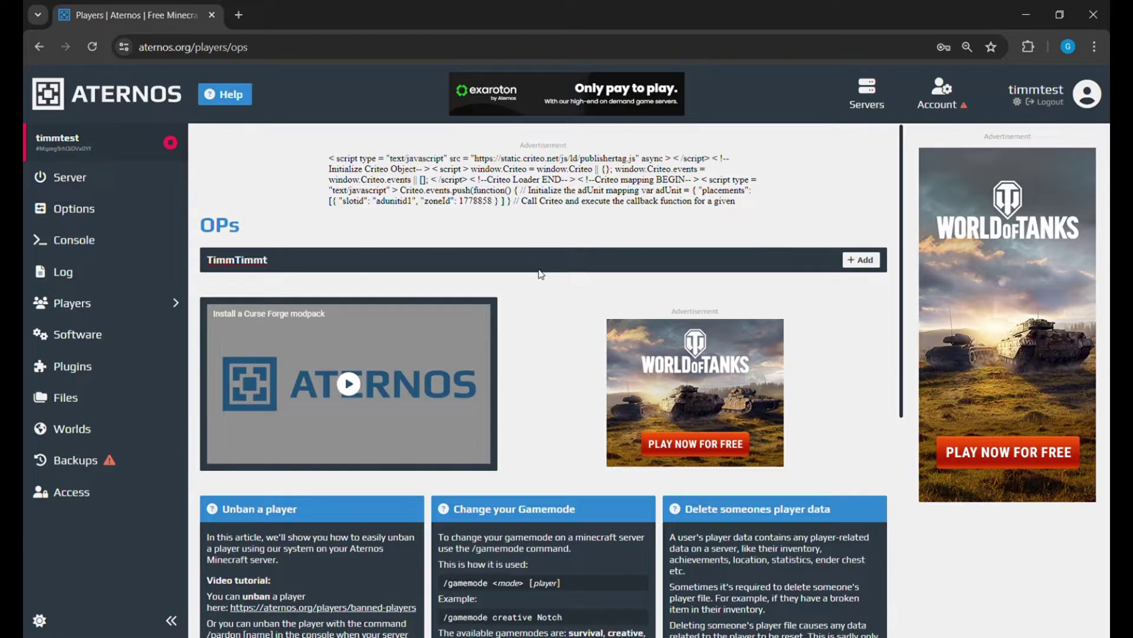
key(Return)
Start the server from its overview page and accept the Minecraft EULA.
click(115, 172)
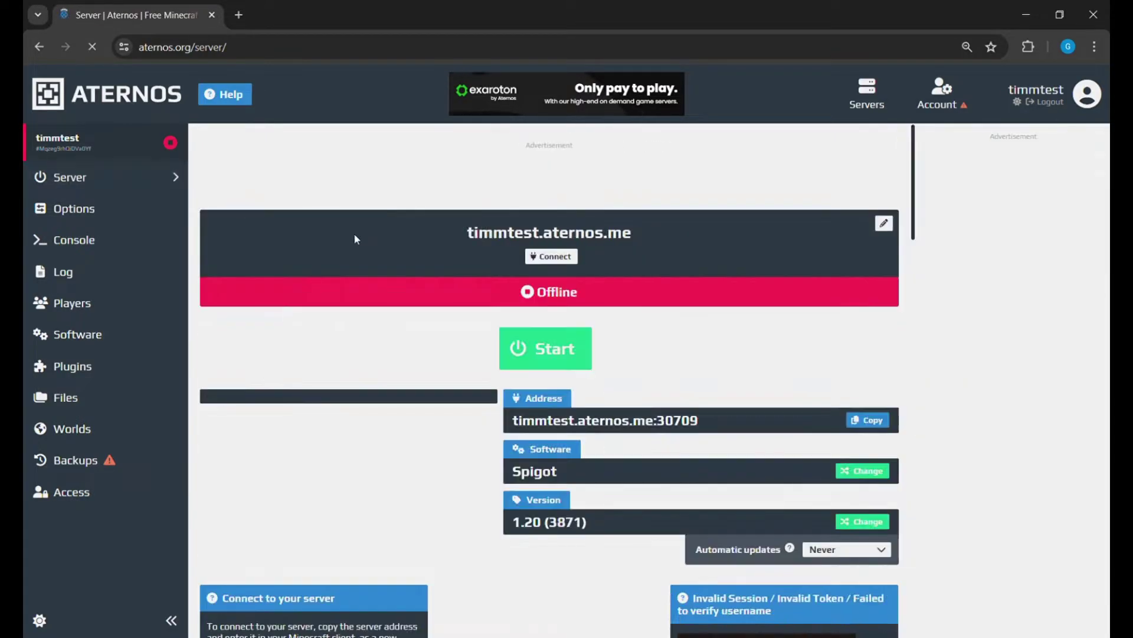
click(549, 350)
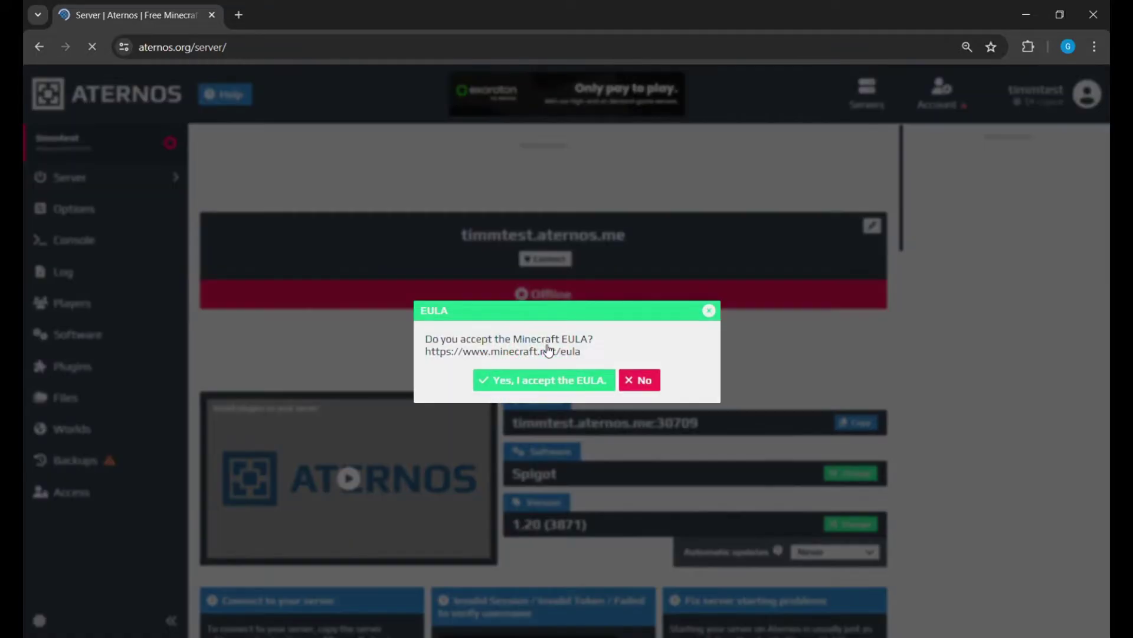
click(563, 381)
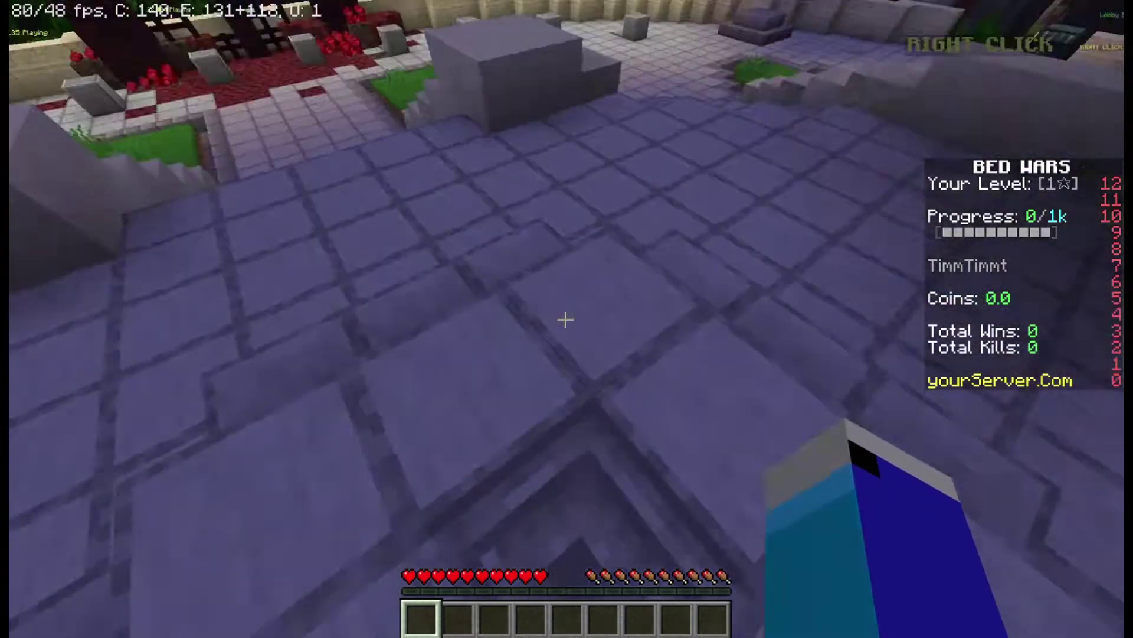
Switch to Minecraft on the server and check the player's coordinates in the debug overlay.
key(F5)
key(F5)
key(F5)
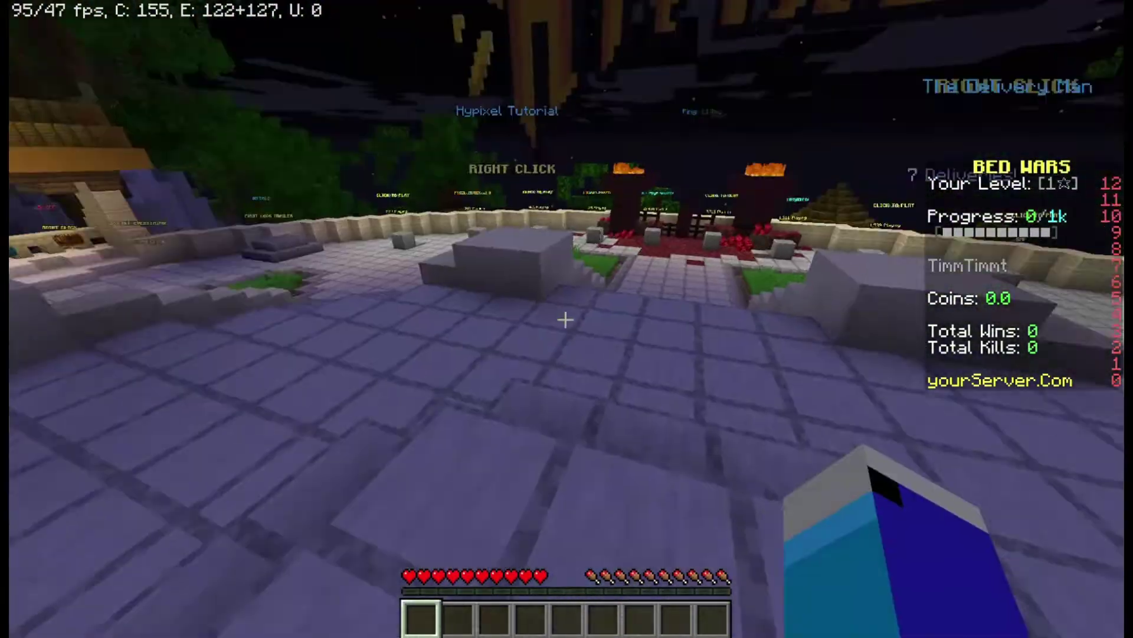
text(/tp)
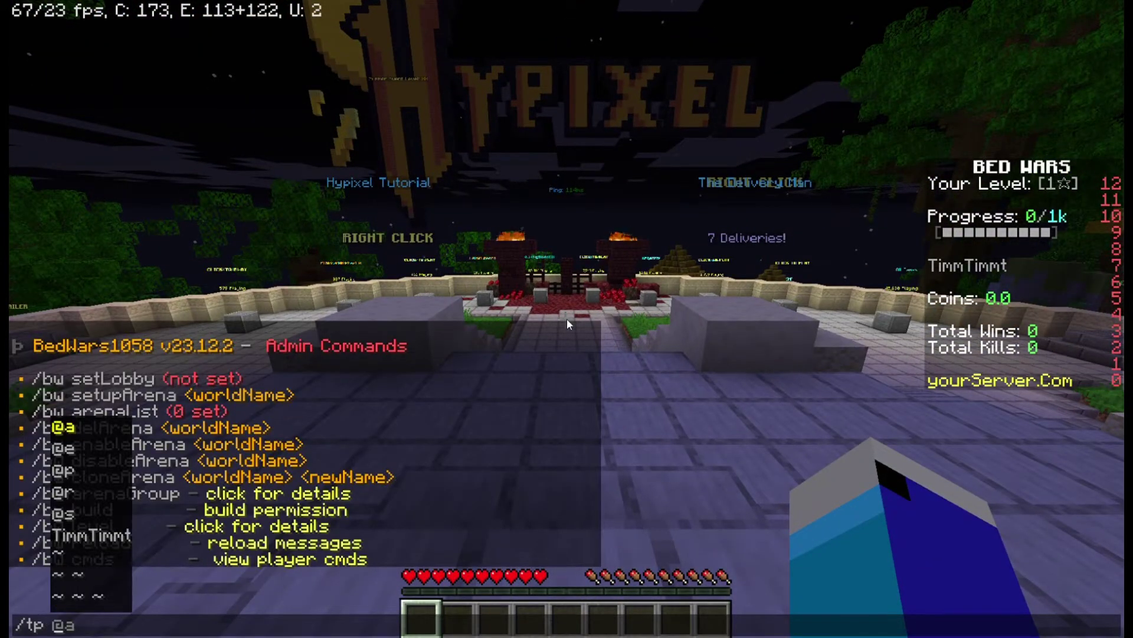
key(Escape)
key(F3)
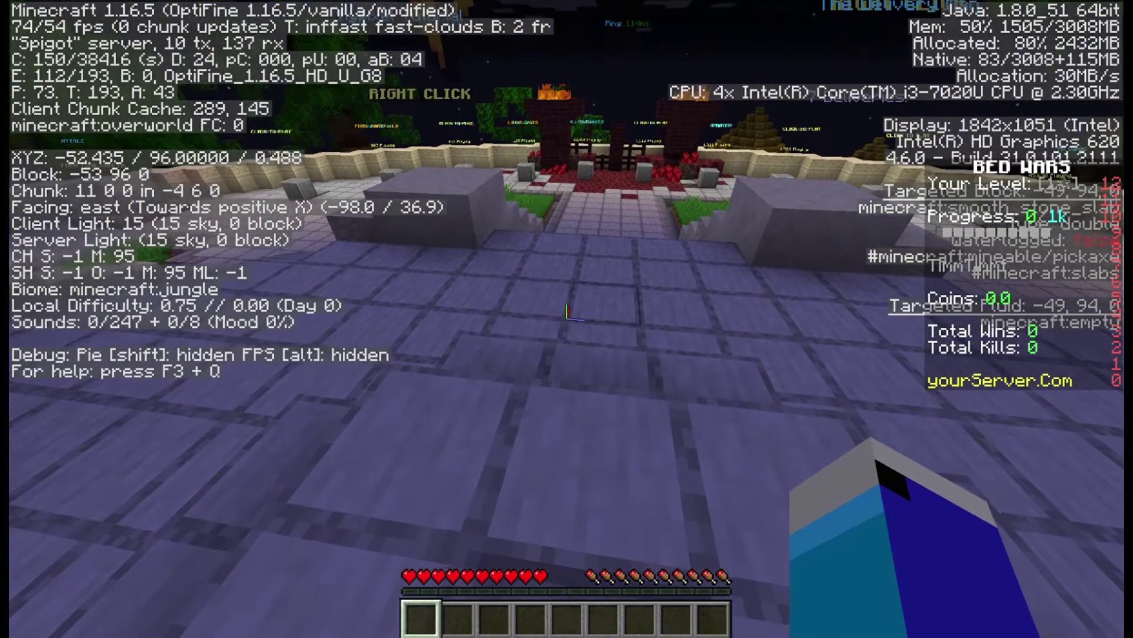
key(F3)
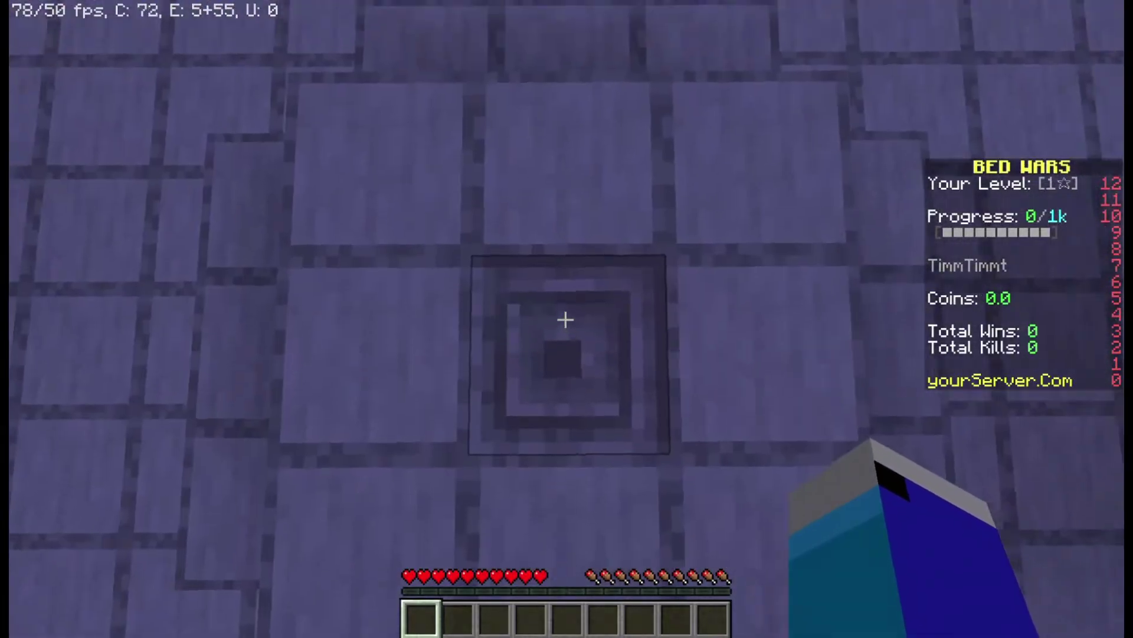
Set the own game mode to Creative and set the doDaylightCycle game rule to false.
key(F5)
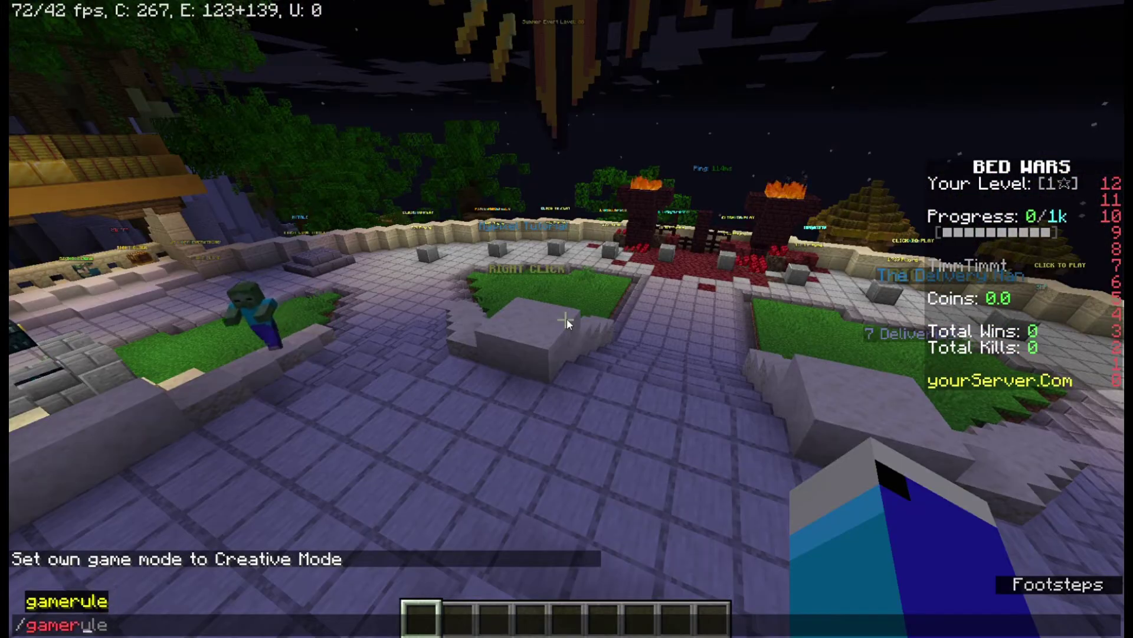
text(do)
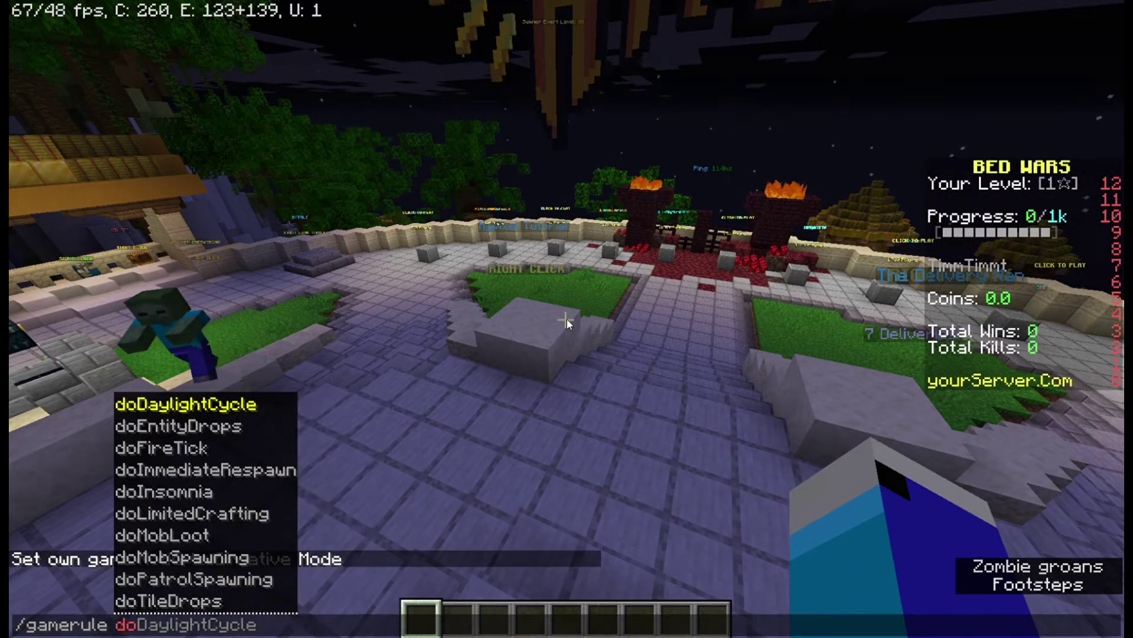
text(w)
key(BackSpace)
key(Tab)
text(f)
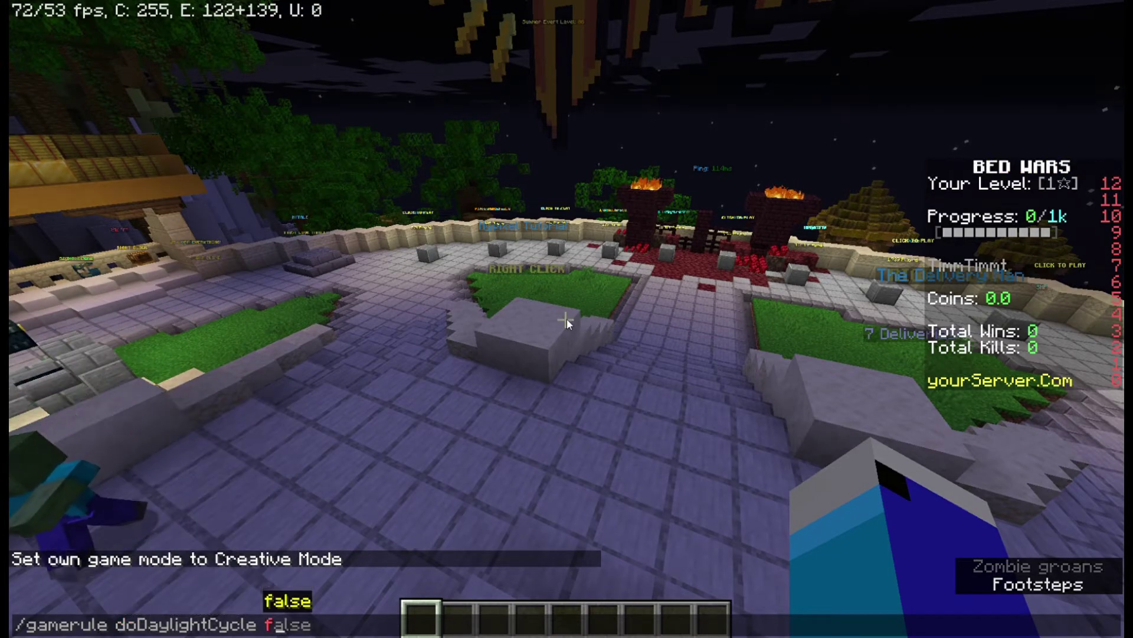
key(Tab)
key(Return)
Set the time to day and set the doMobSpawning game rule to false.
text(/gamerule)
key(Escape)
text(/time set d)
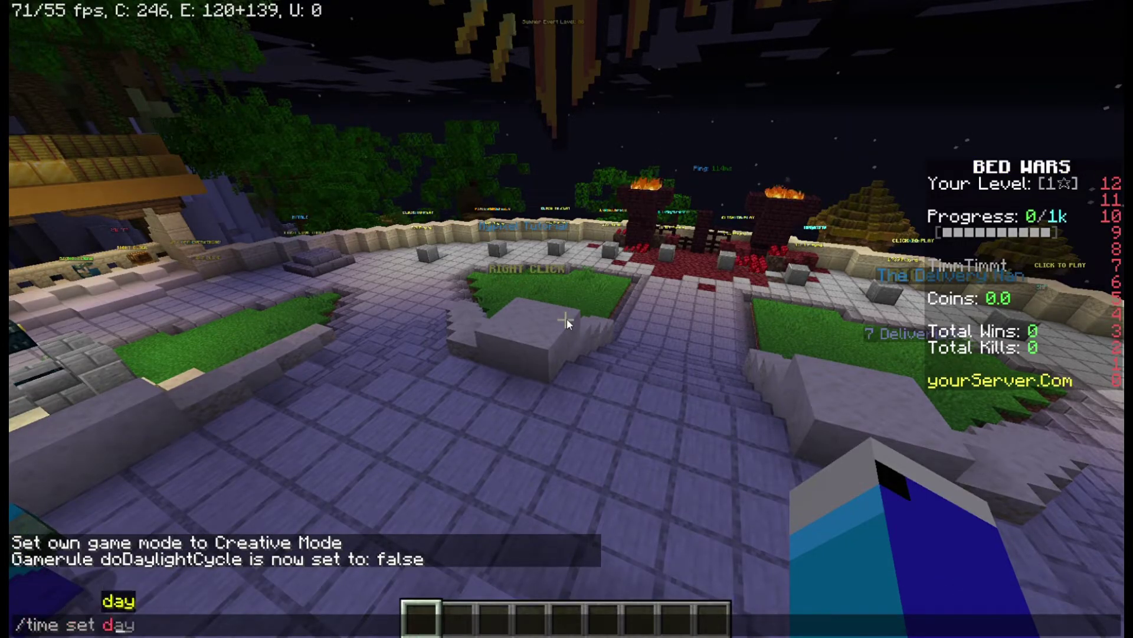
text(ay)
key(Return)
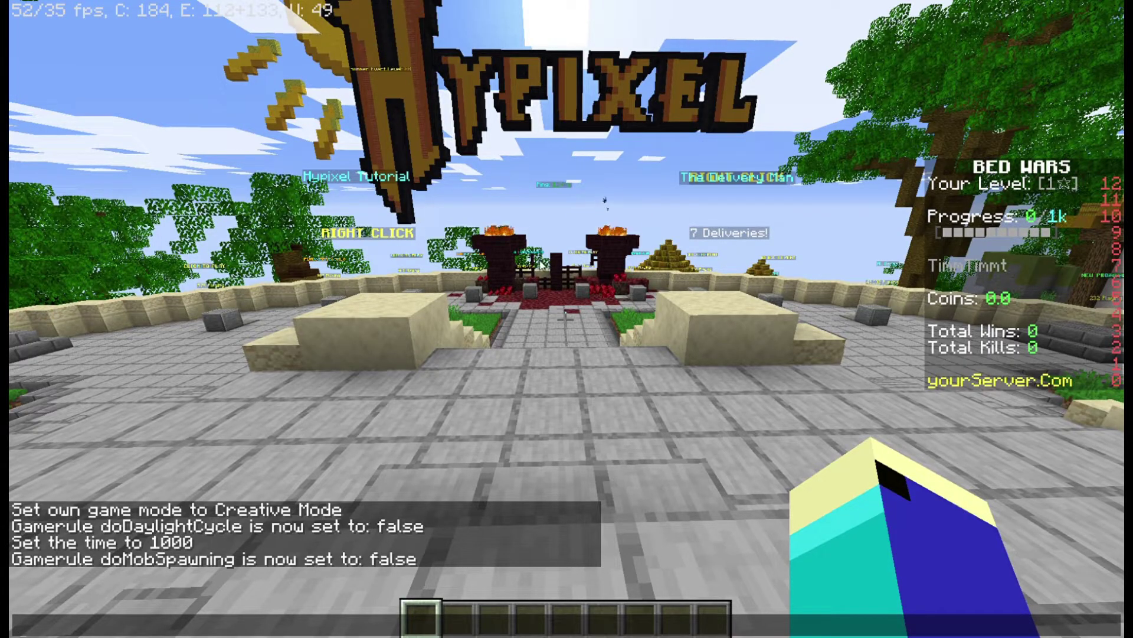
key(Escape)
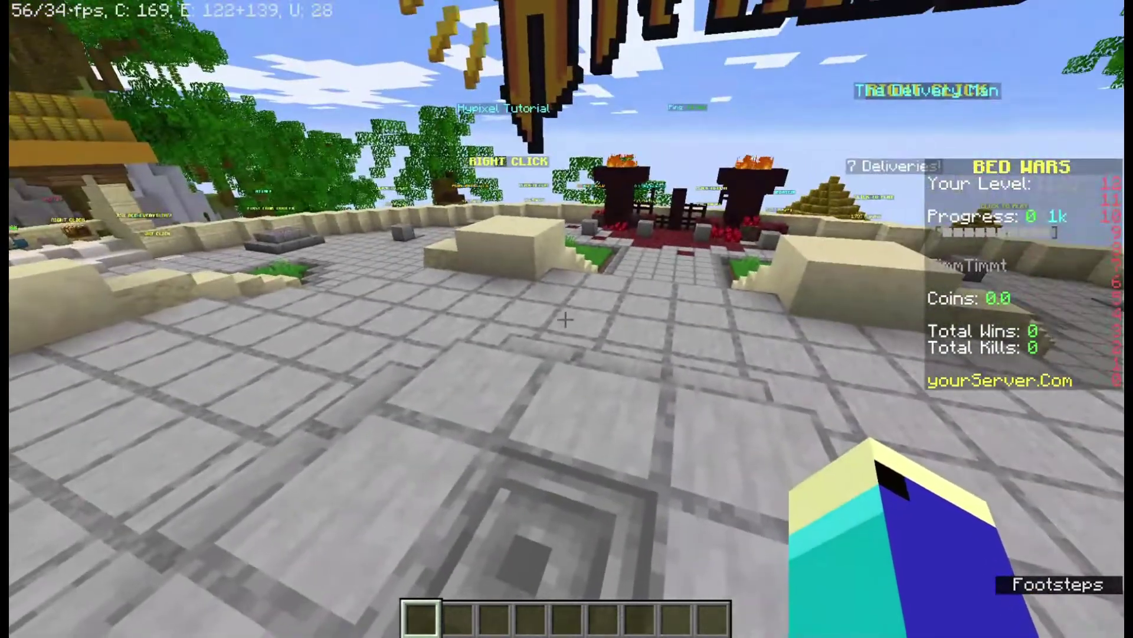
Create a new normal world named speedway with the Multiverse command /mvc speedway normal.
key(t)
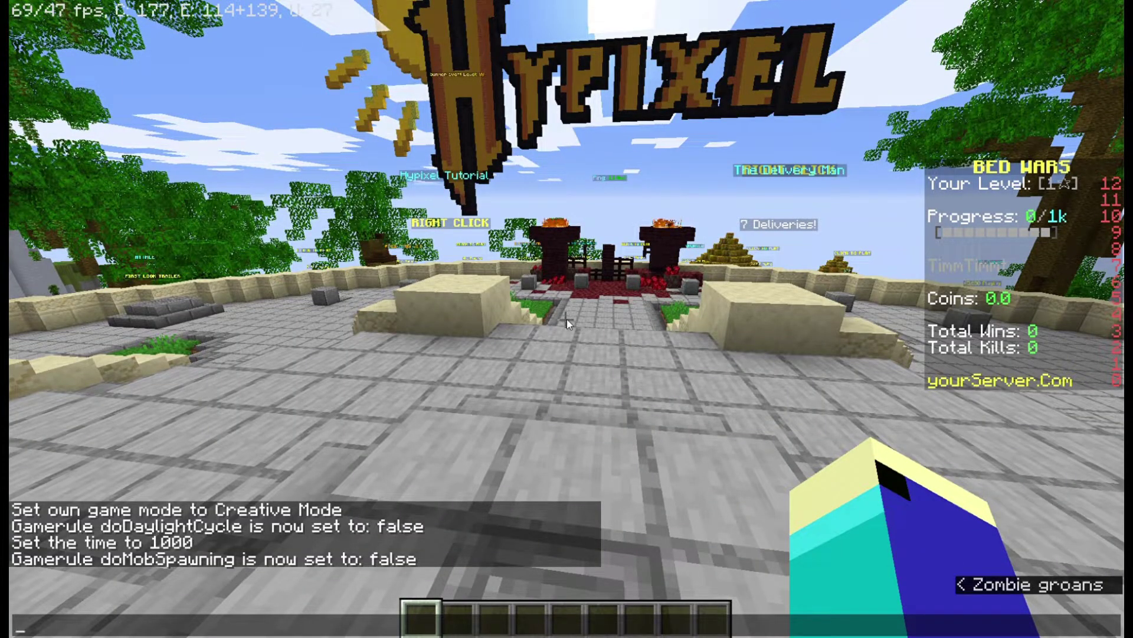
text(/mv)
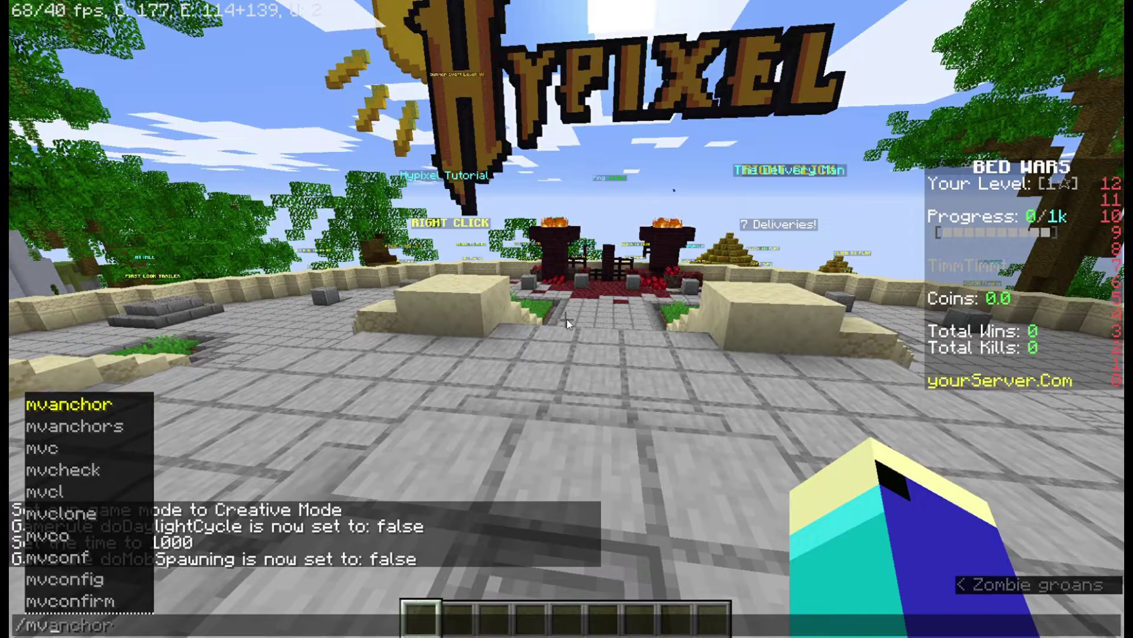
text(c speedw)
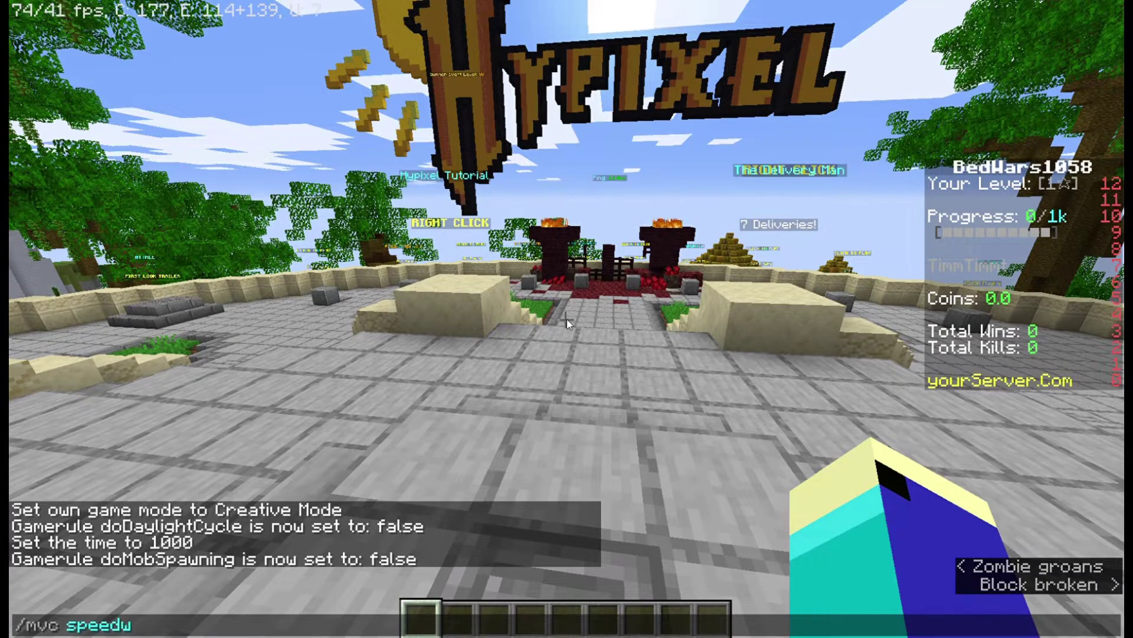
text(ay normal)
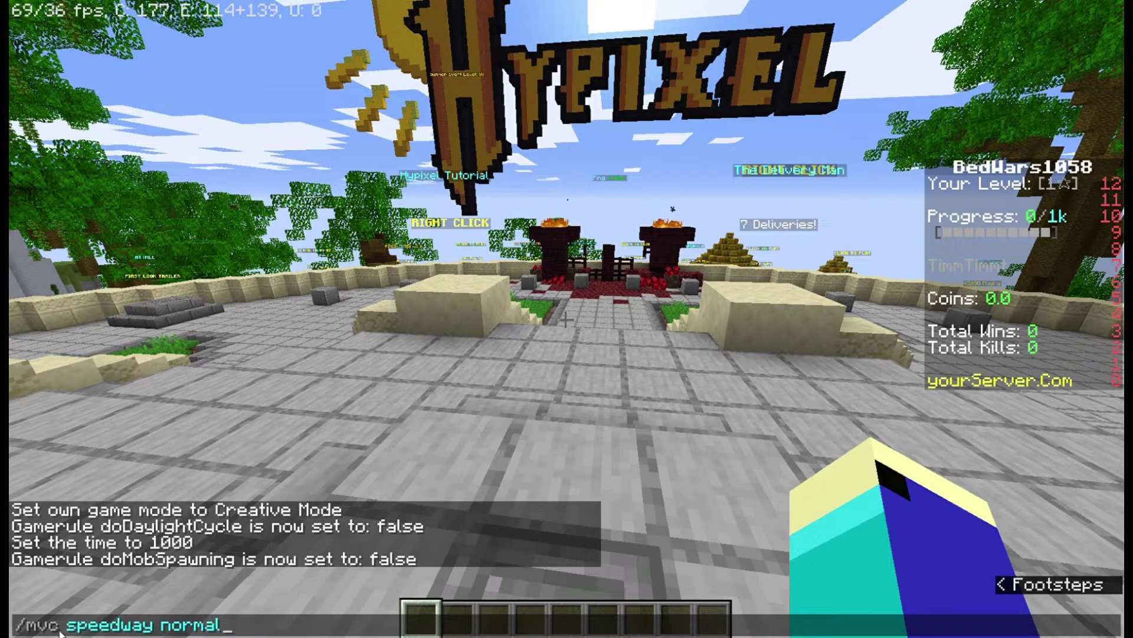
click(59, 630)
key(shift+Home)
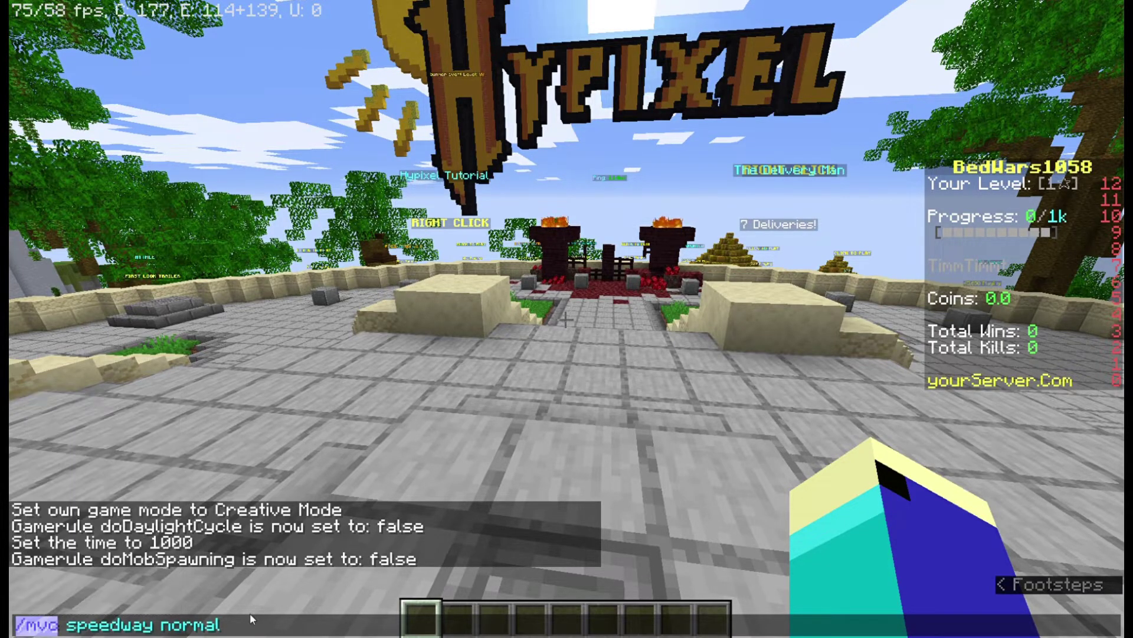
double_click(158, 627)
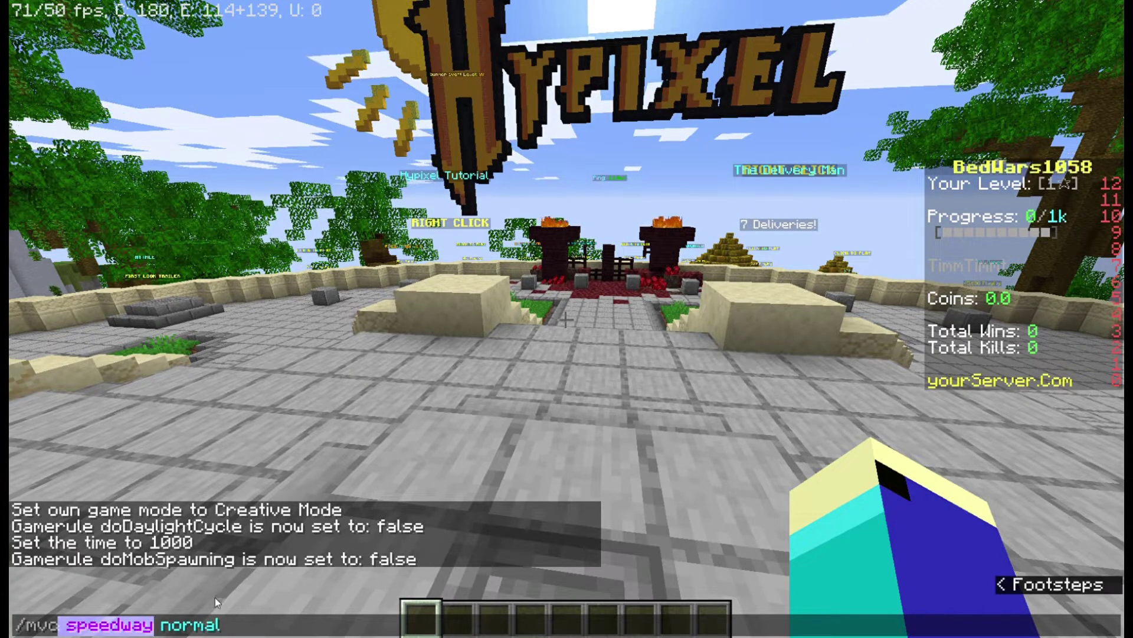
shift+click(233, 625)
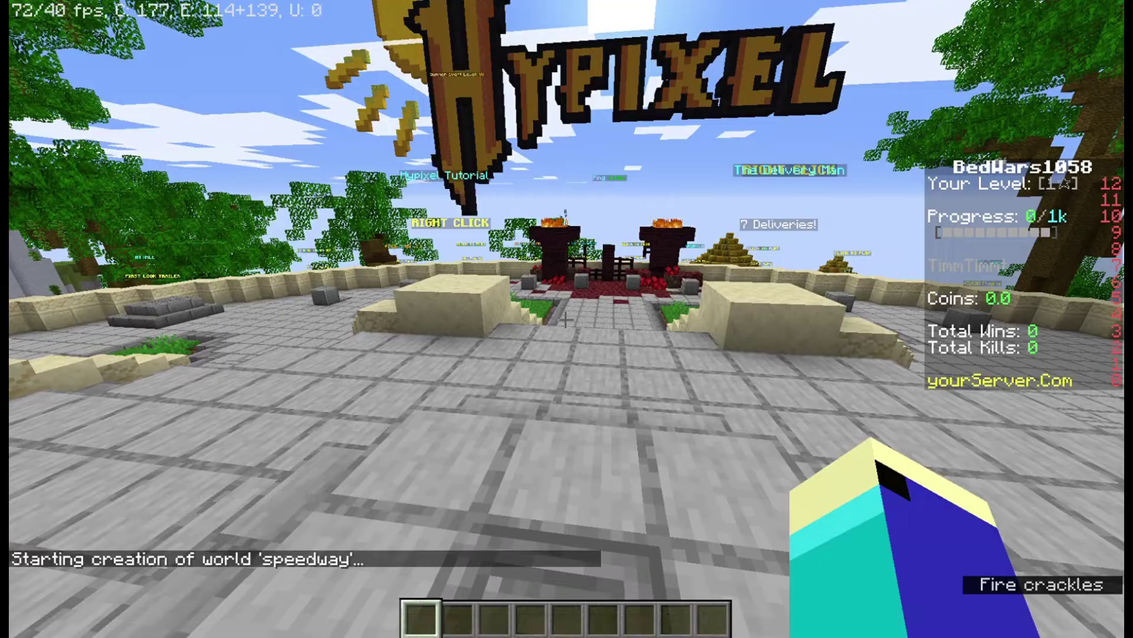
key(F5)
key(w)
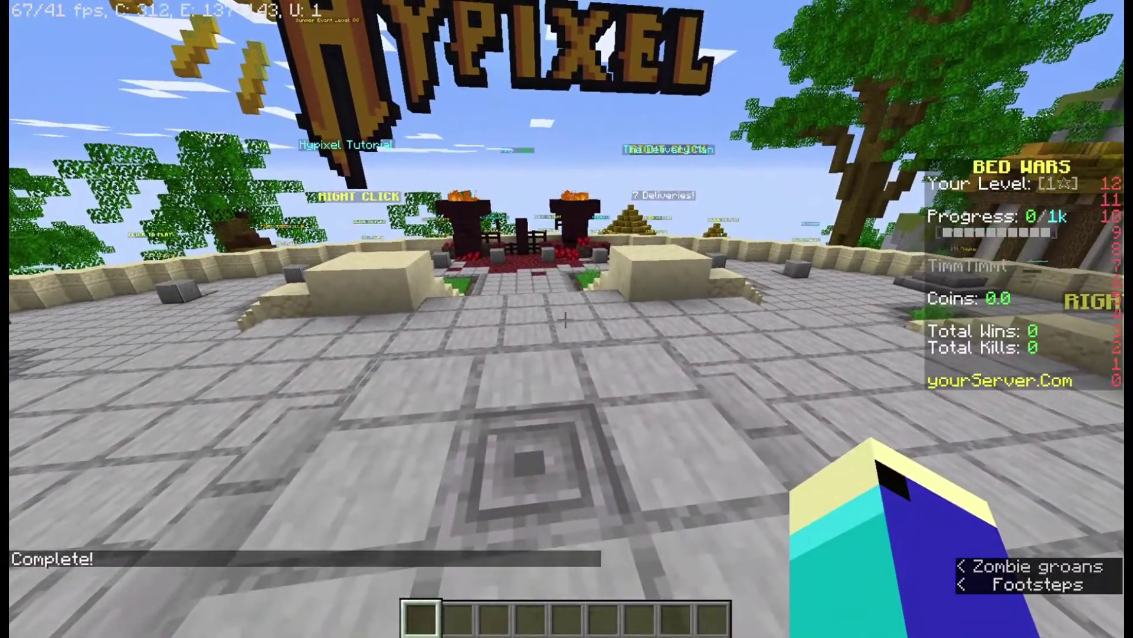
key(t)
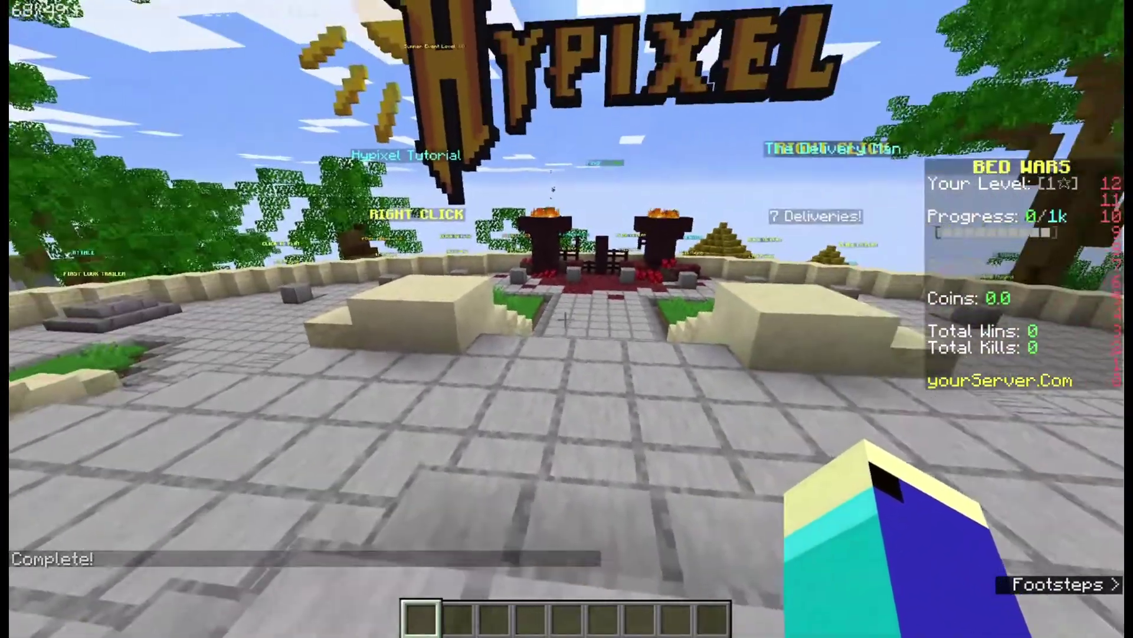
key(t)
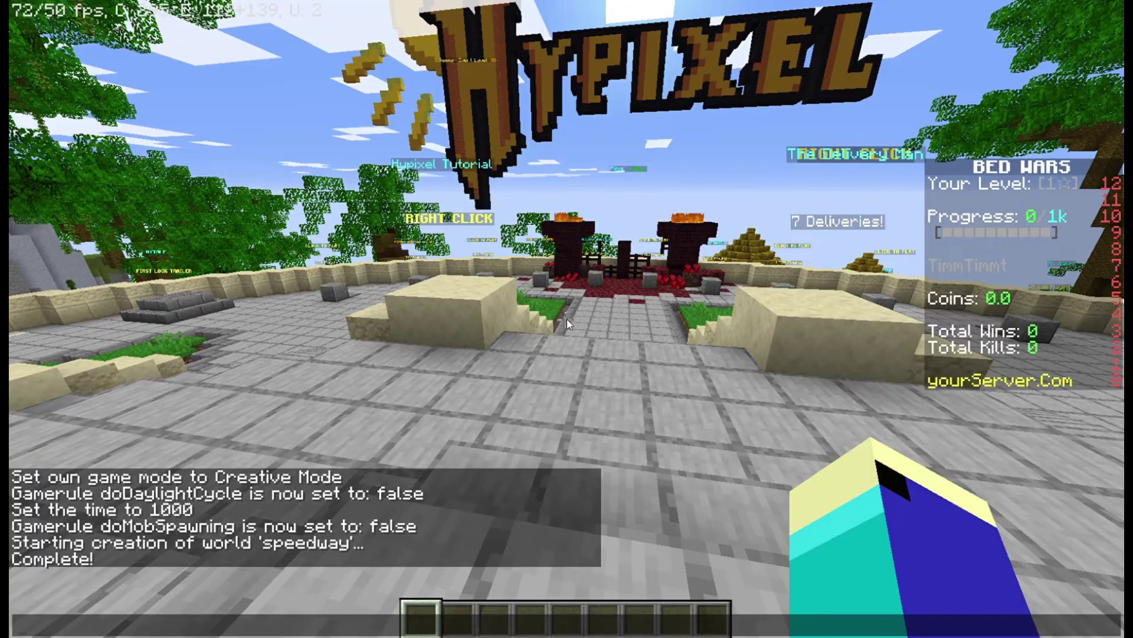
key(Escape)
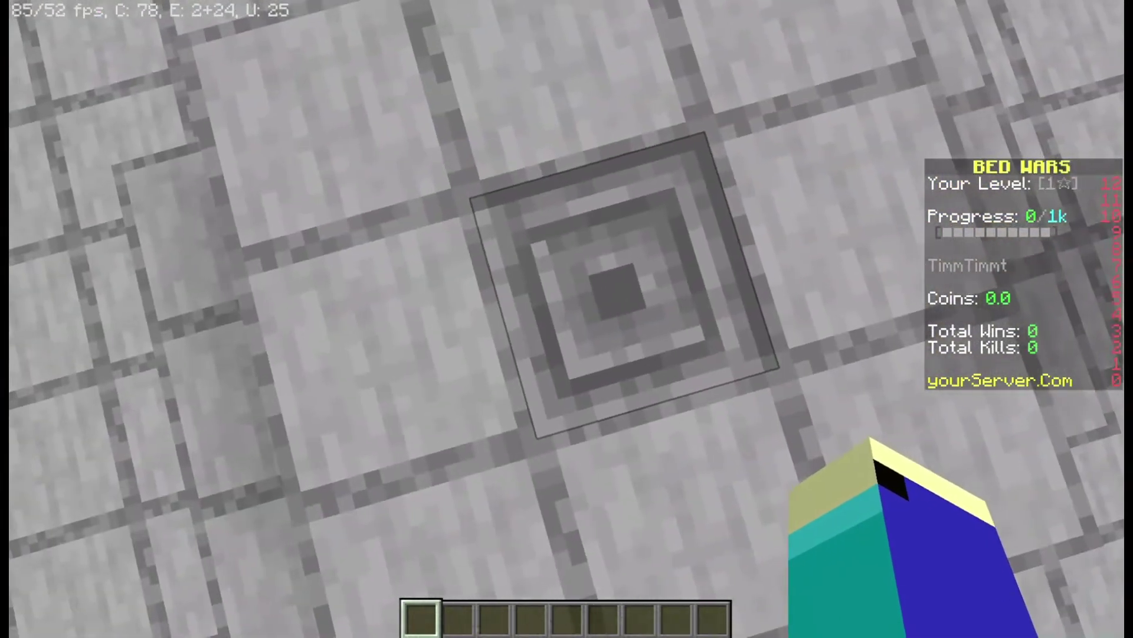
click(567, 318)
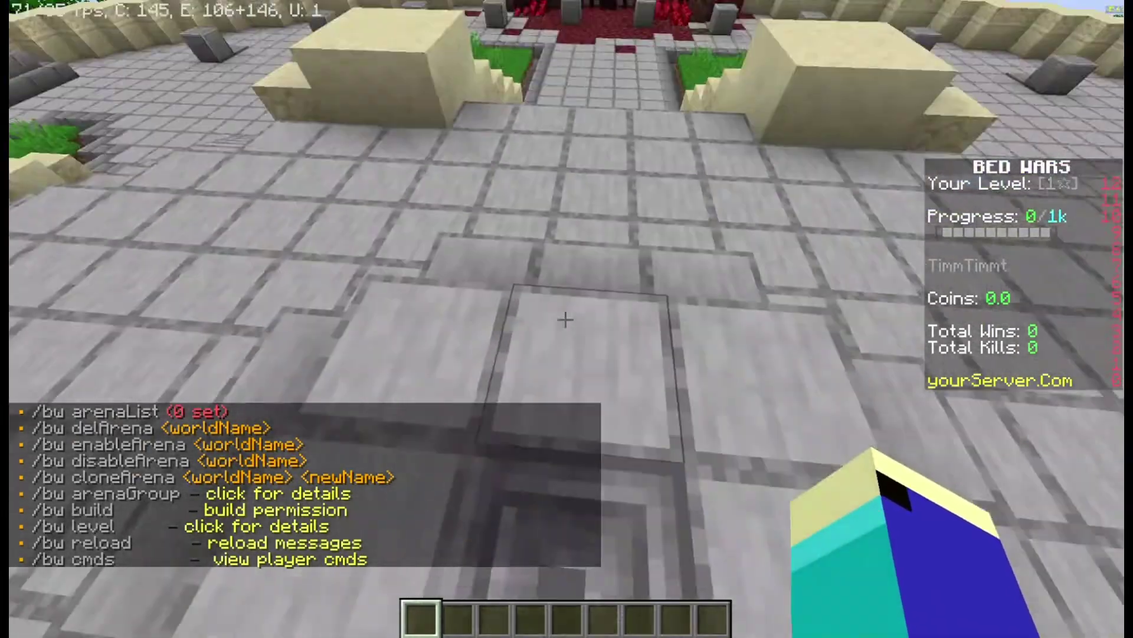
List the BedWars1058 admin commands and set the main lobby at the current position with /bw setLobby.
key(t)
text(/b)
key(Return)
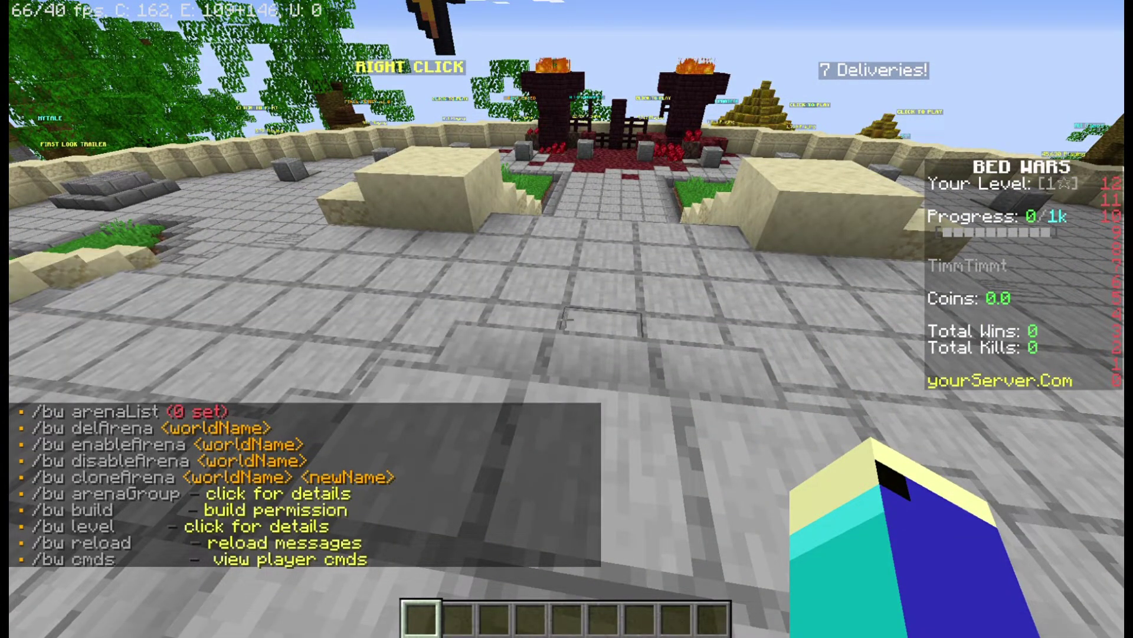
key(t)
mouse_move(147, 378)
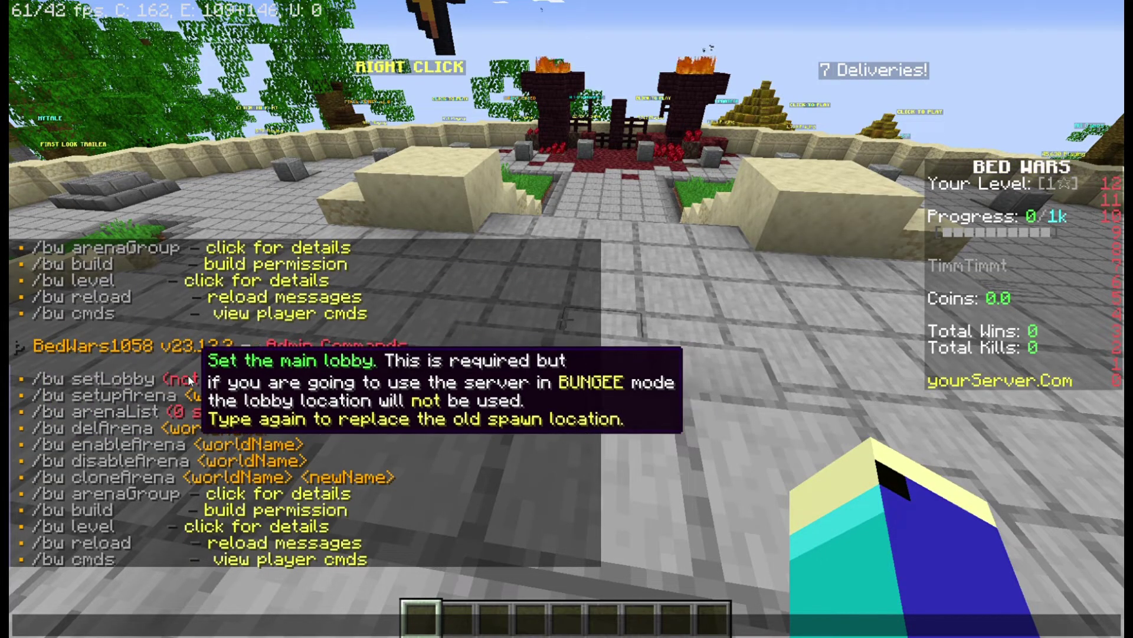
text(/bw se)
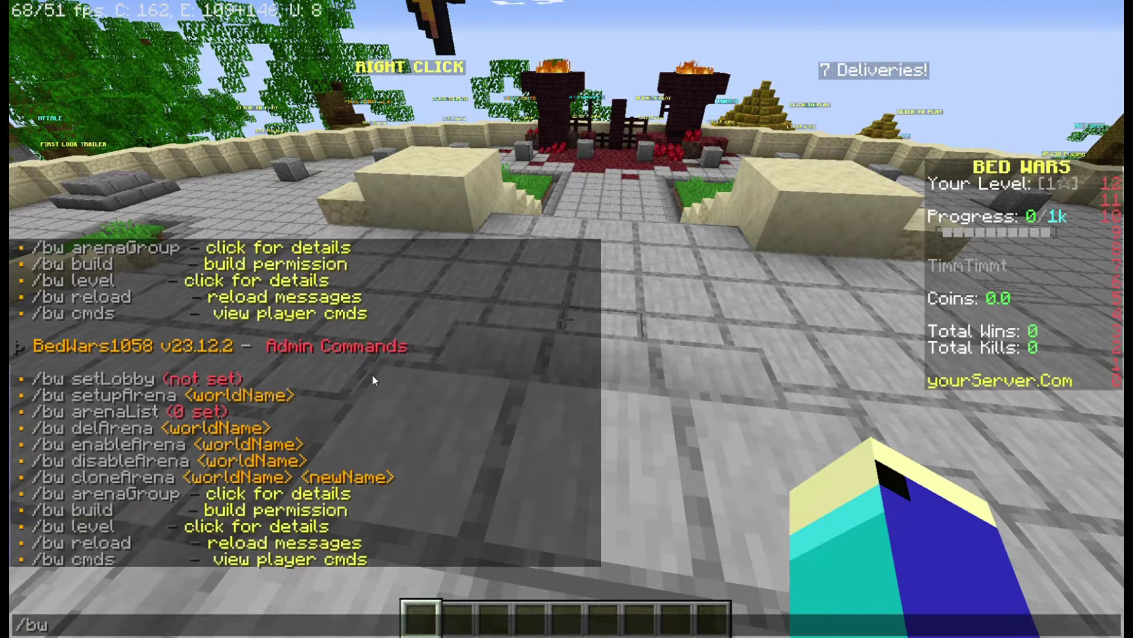
text(tLobby)
key(Return)
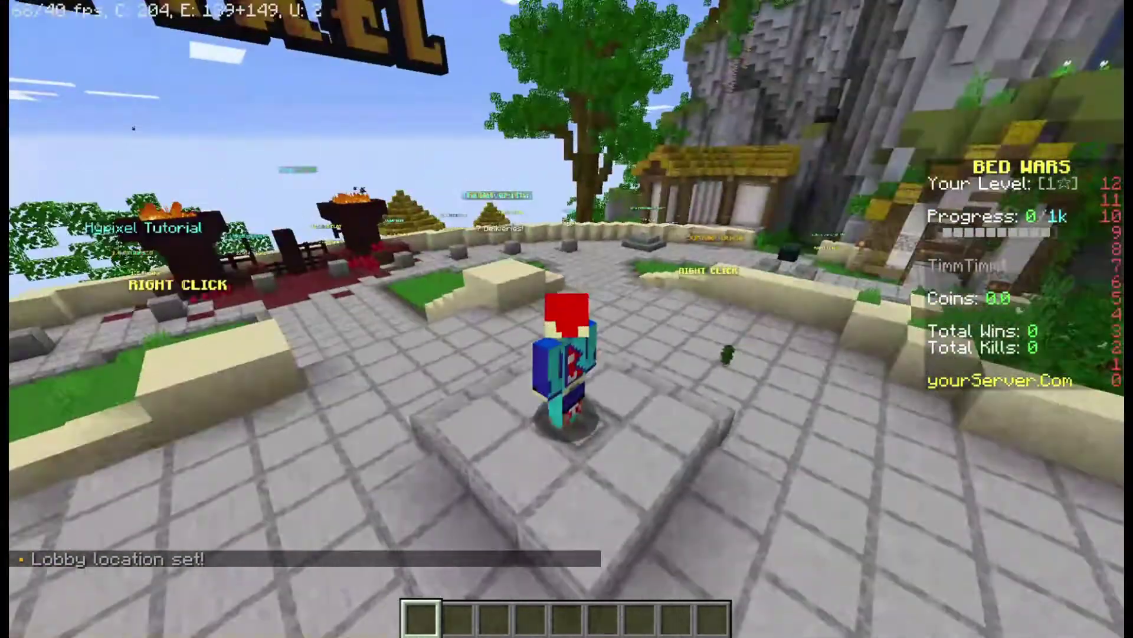
Return to the first-person view and shut down the Minecraft server with the /stop command.
key(F5)
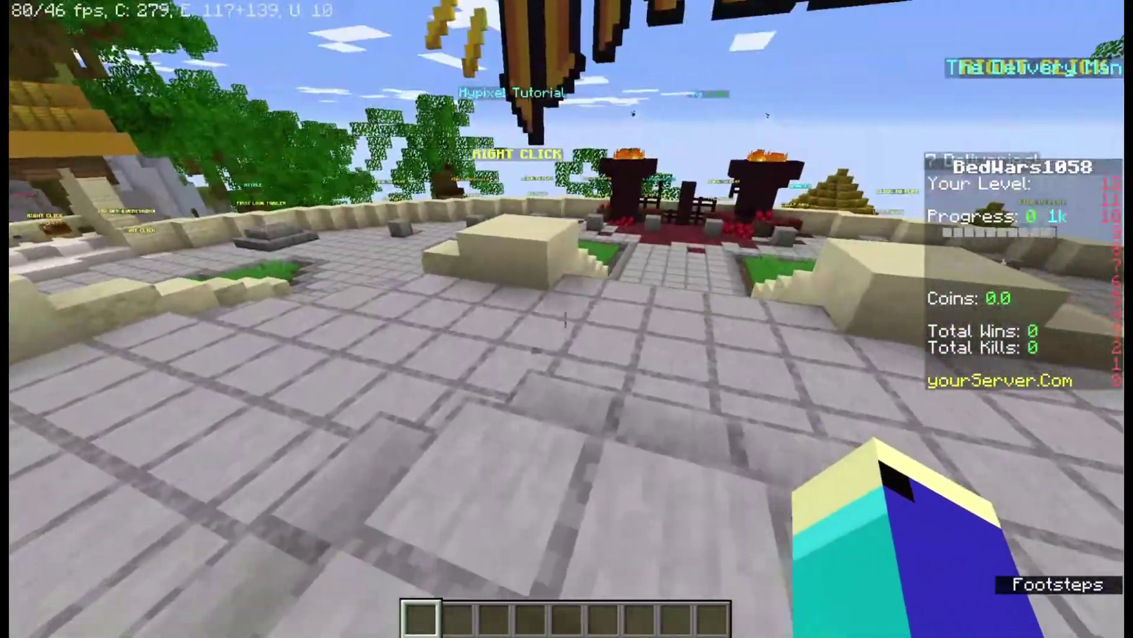
text(t/stop)
key(Return)
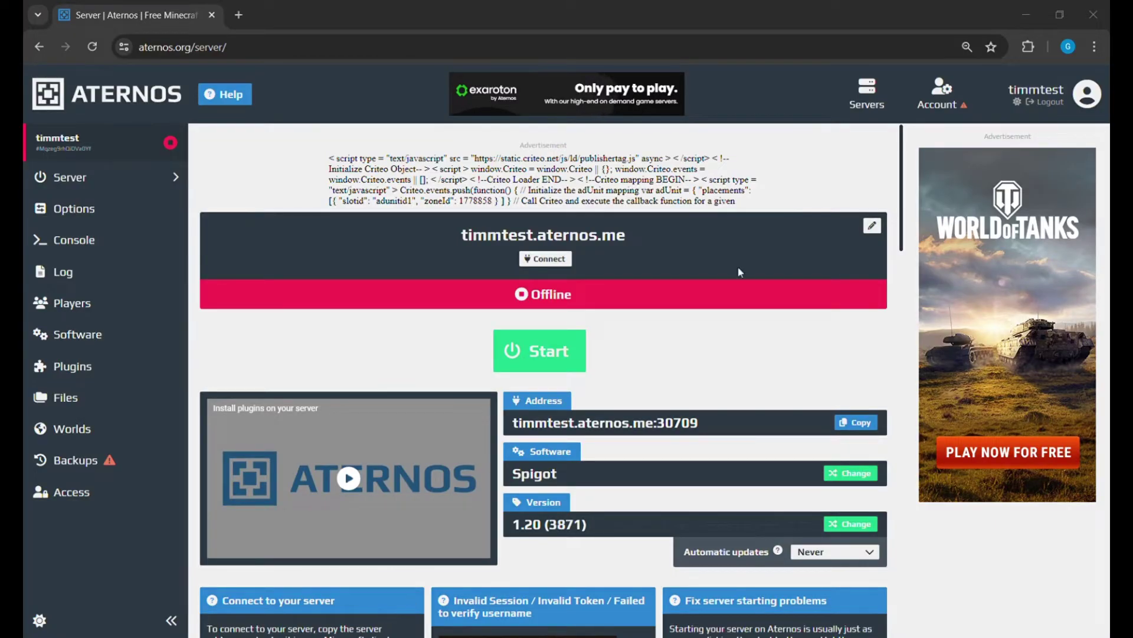
In Aternos, upload the arena map into the speedway world and return to the server overview.
click(652, 4)
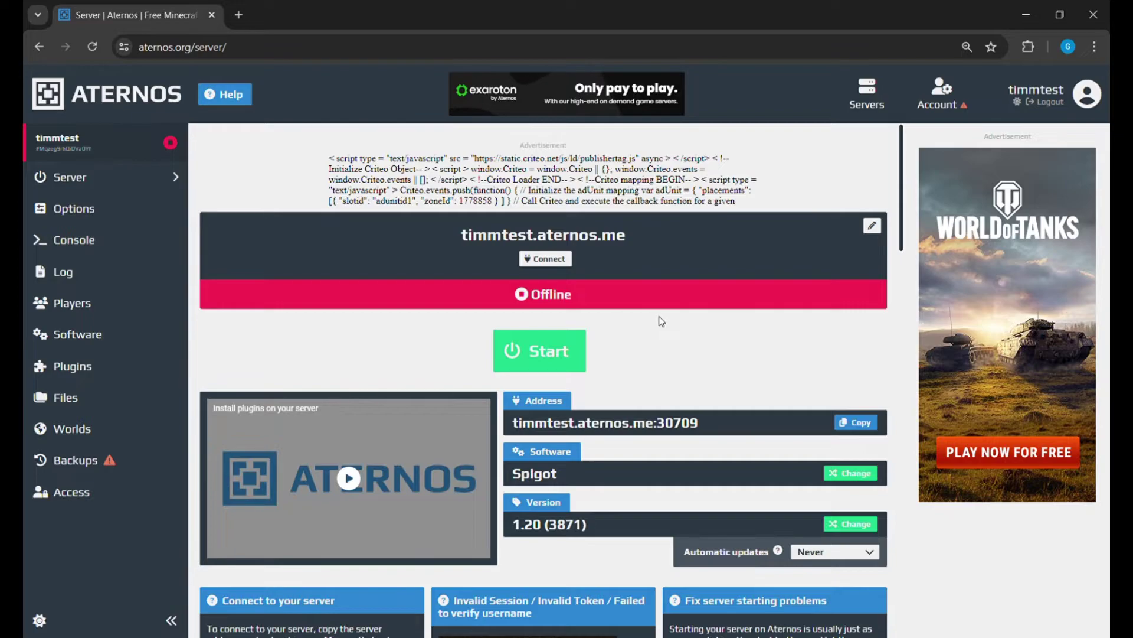
click(151, 429)
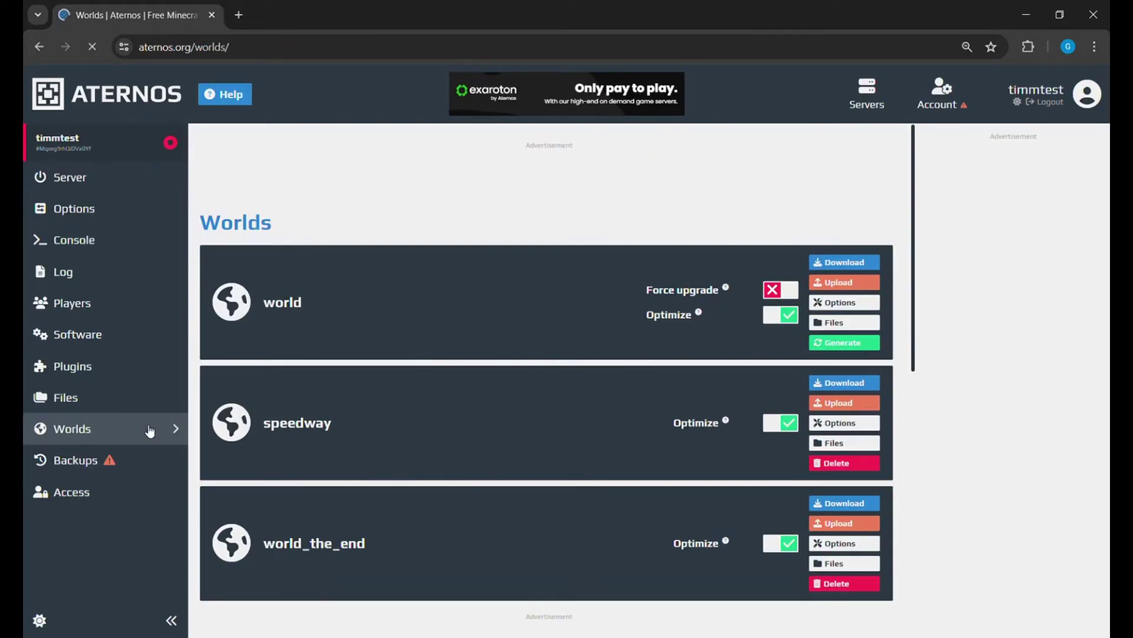
scroll(339, 397, down, 1)
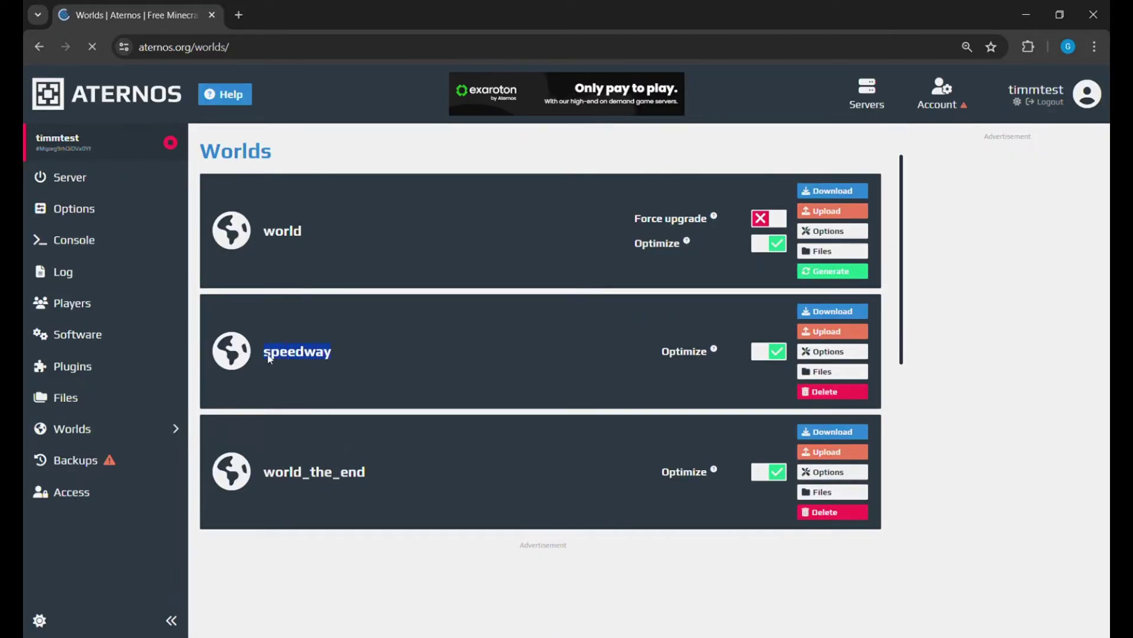
scroll(378, 413, up, 1)
click(366, 451)
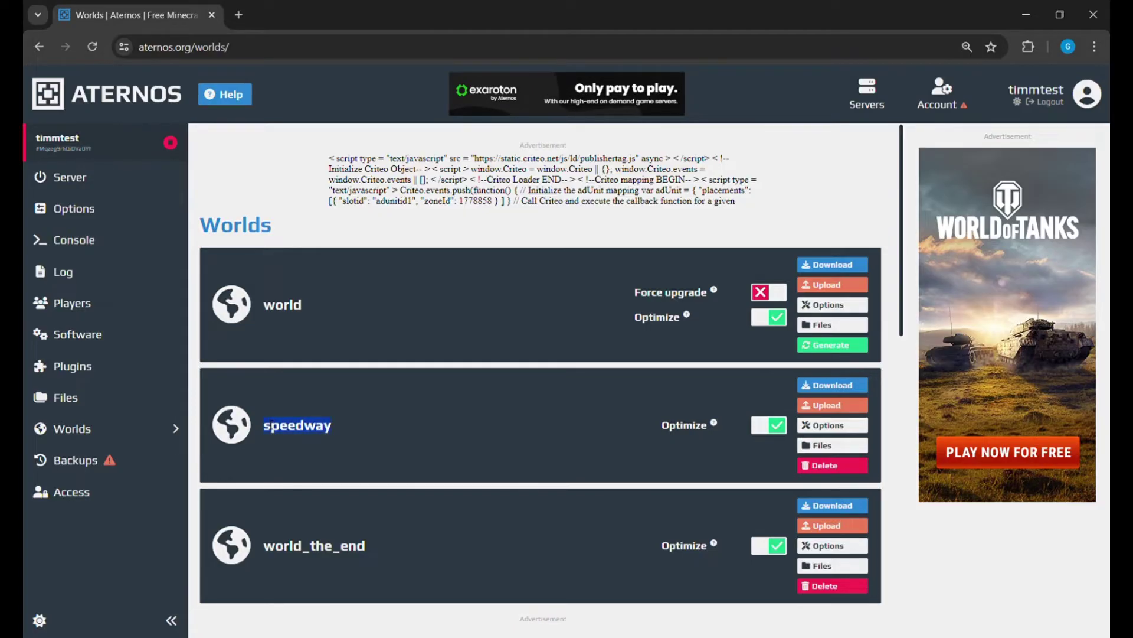
key(alt+Tab)
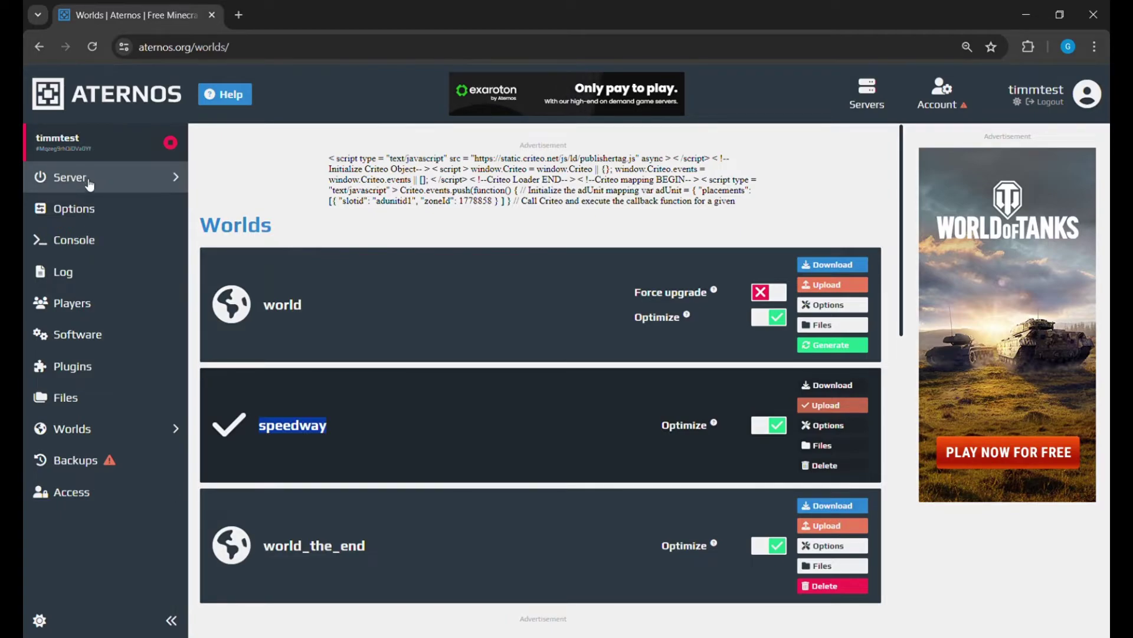
click(125, 173)
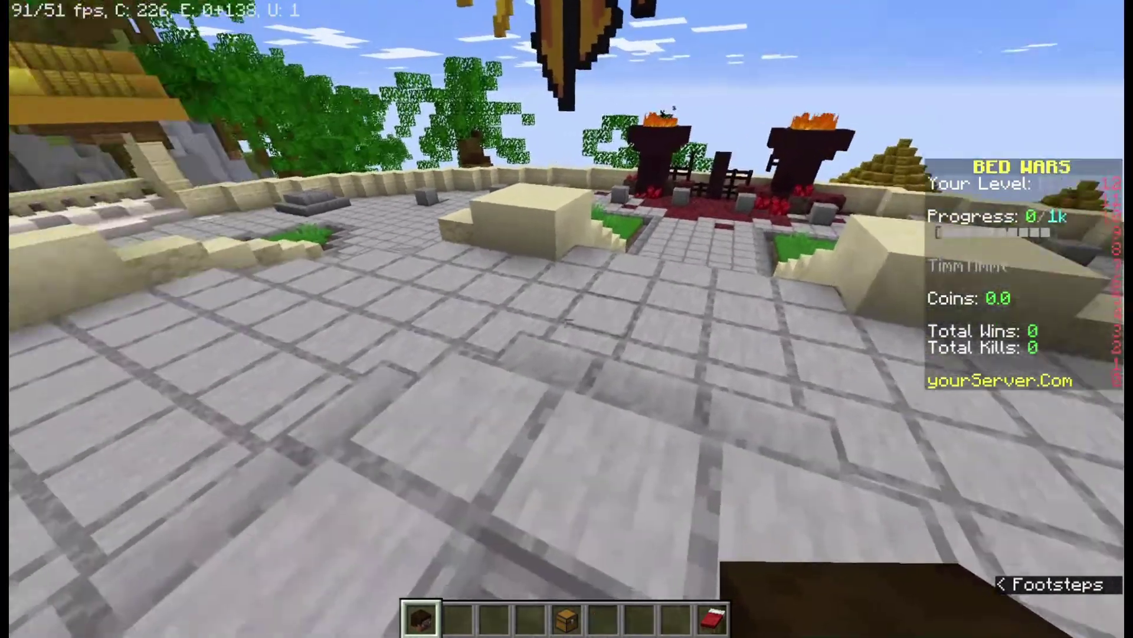
Look through the lobby hotbar items and examine the BedWars Stats menu.
scroll(565, 319, down, 3)
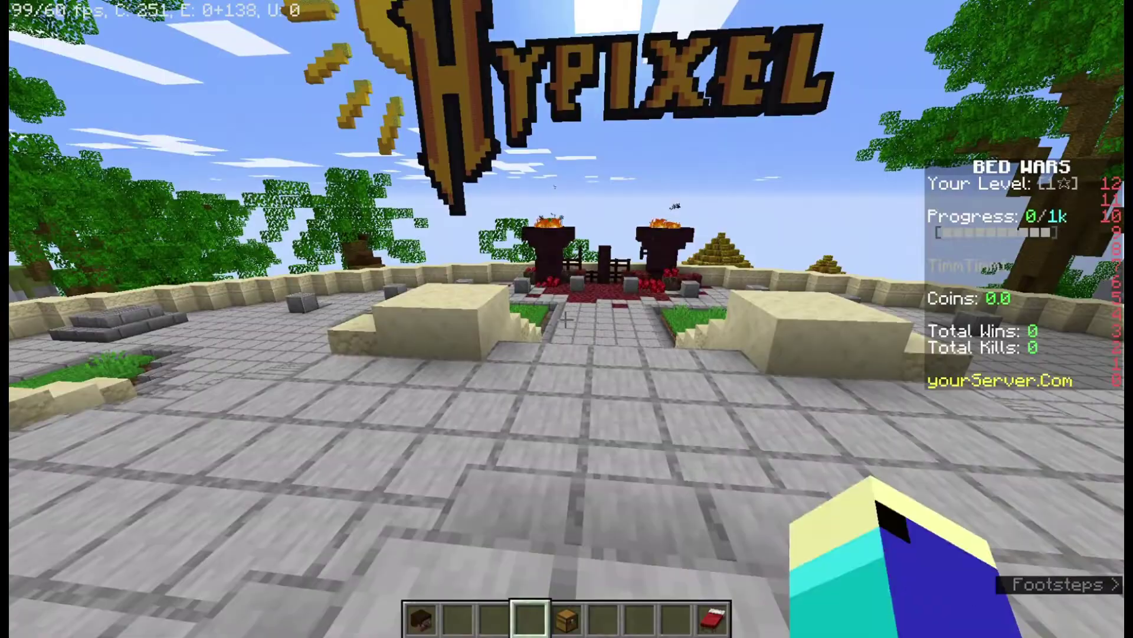
scroll(565, 319, down, 1)
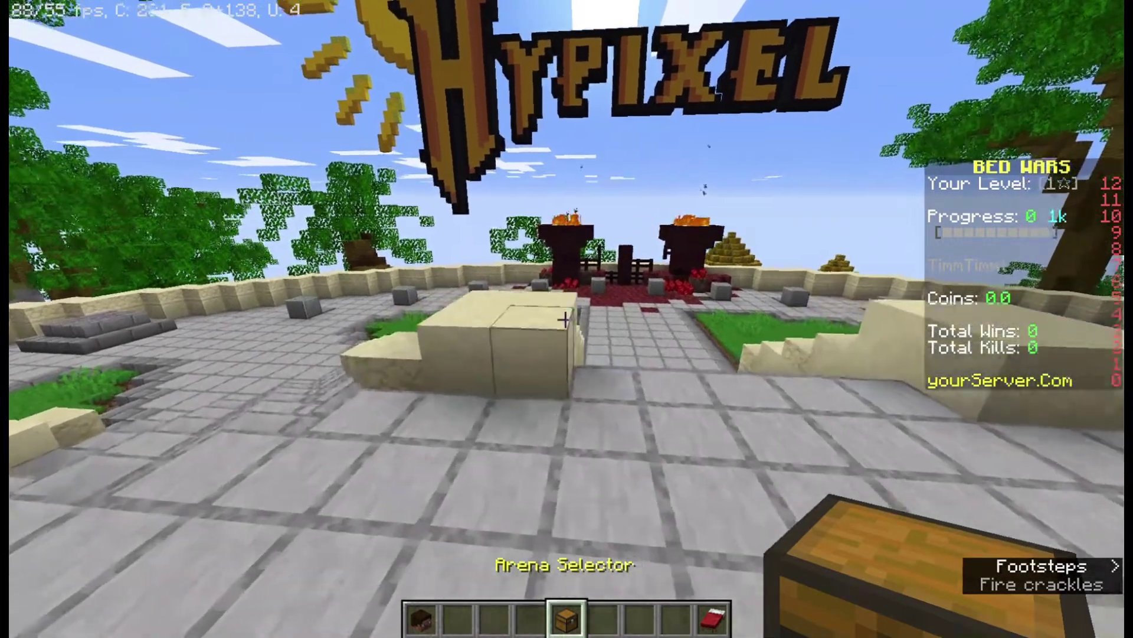
scroll(565, 318, down, 4)
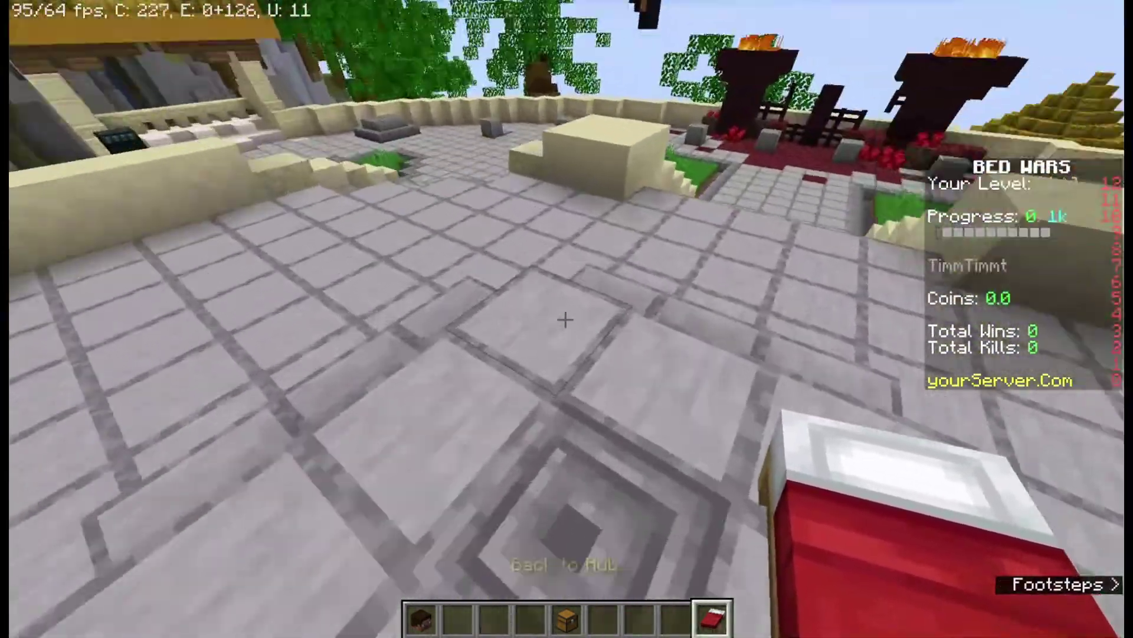
scroll(566, 319, down, 1)
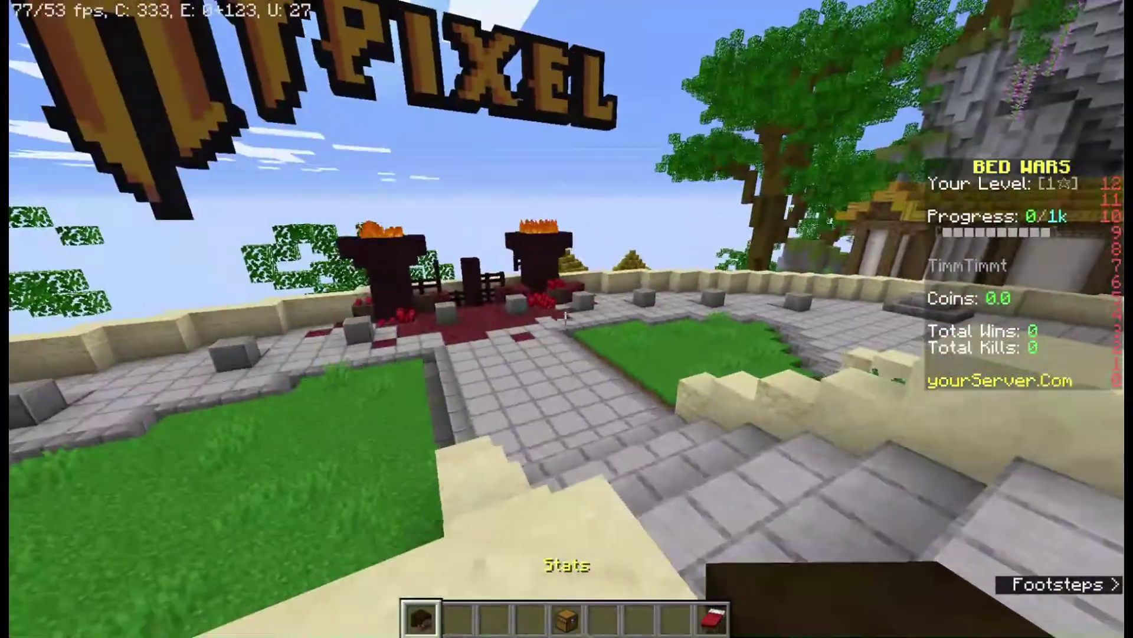
right_click(566, 318)
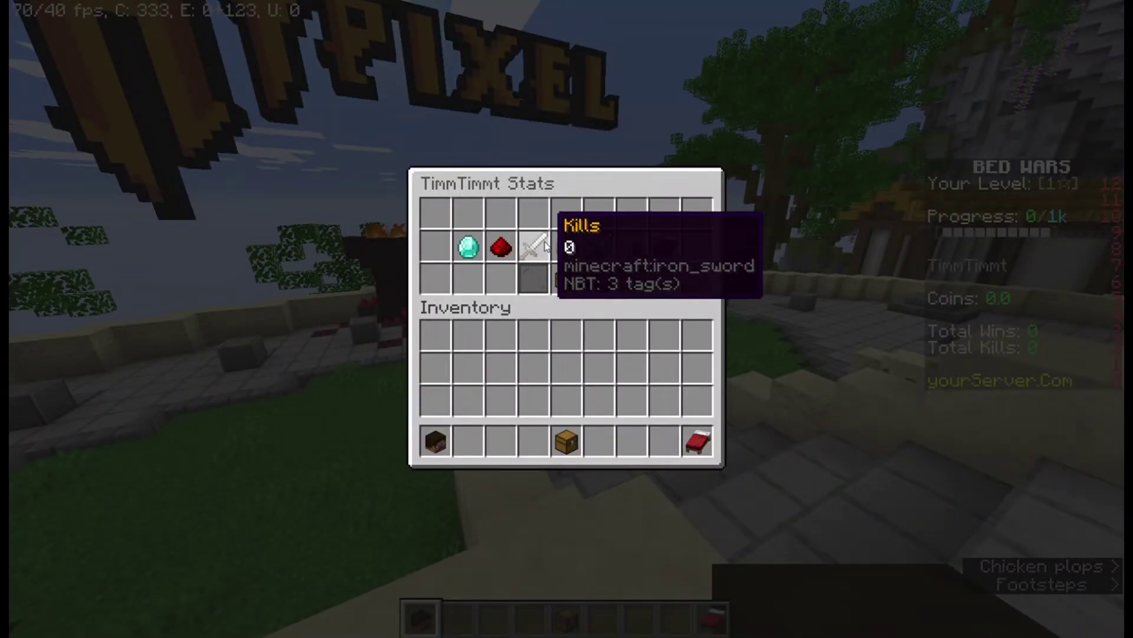
key(Escape)
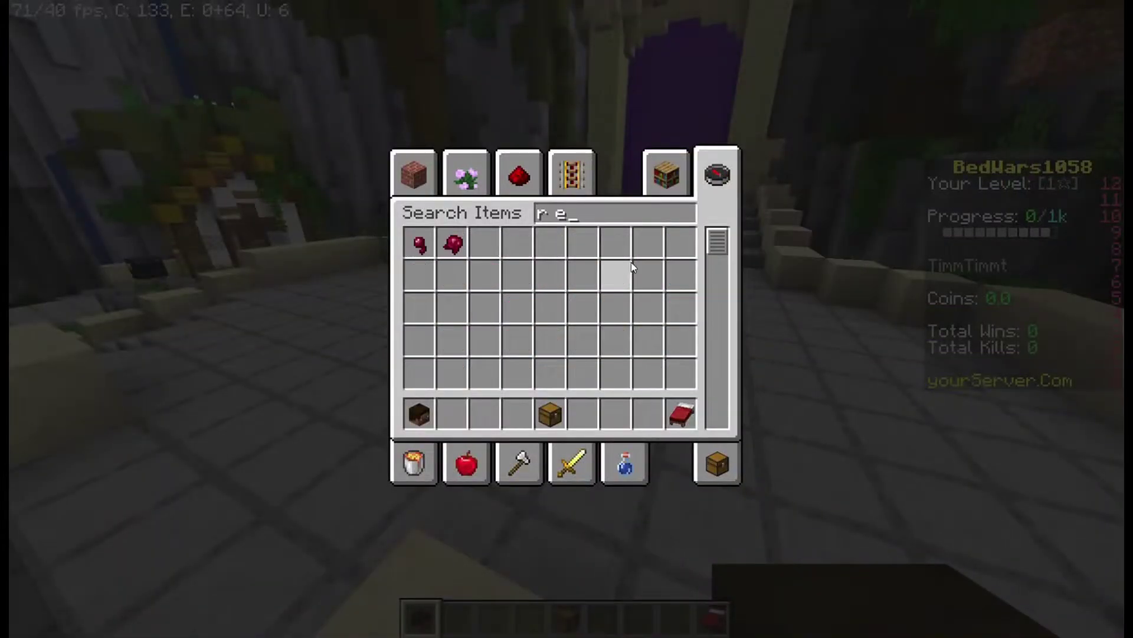
key(Escape)
Check the Arena Selector menu for joinable arenas and look over the remaining hotbar items around the lobby.
scroll(567, 319, down, 4)
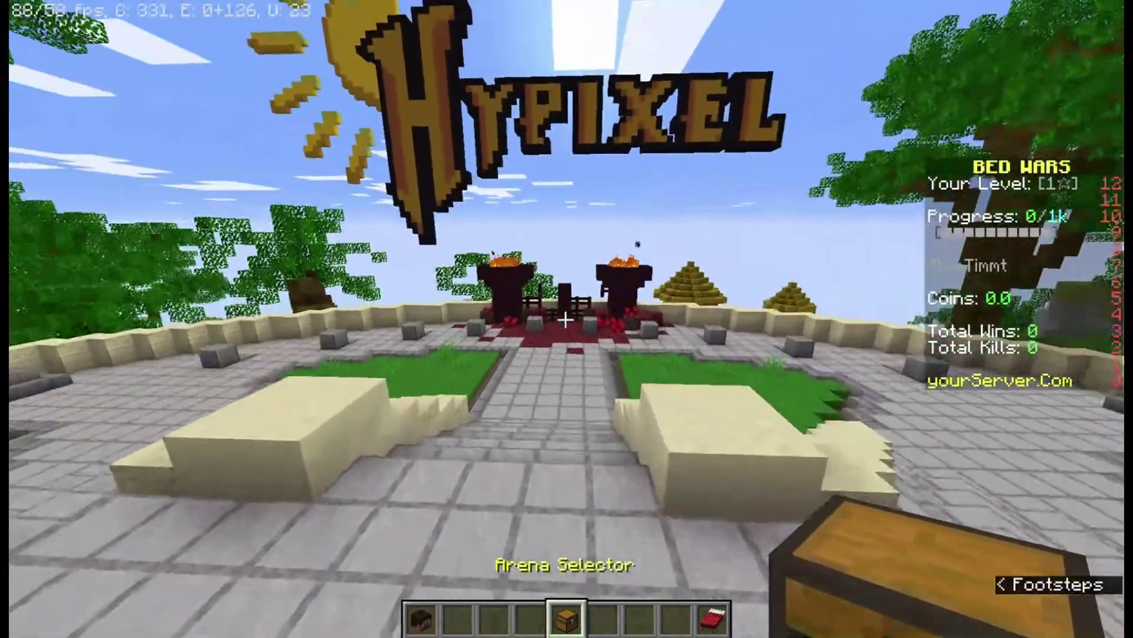
right_click(566, 319)
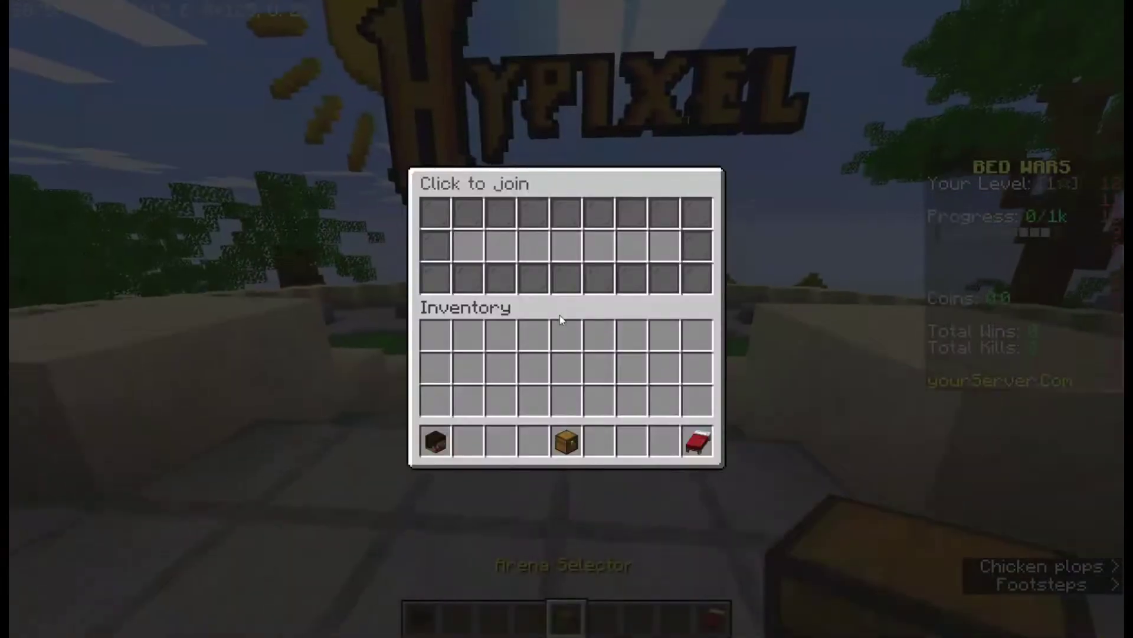
key(Escape)
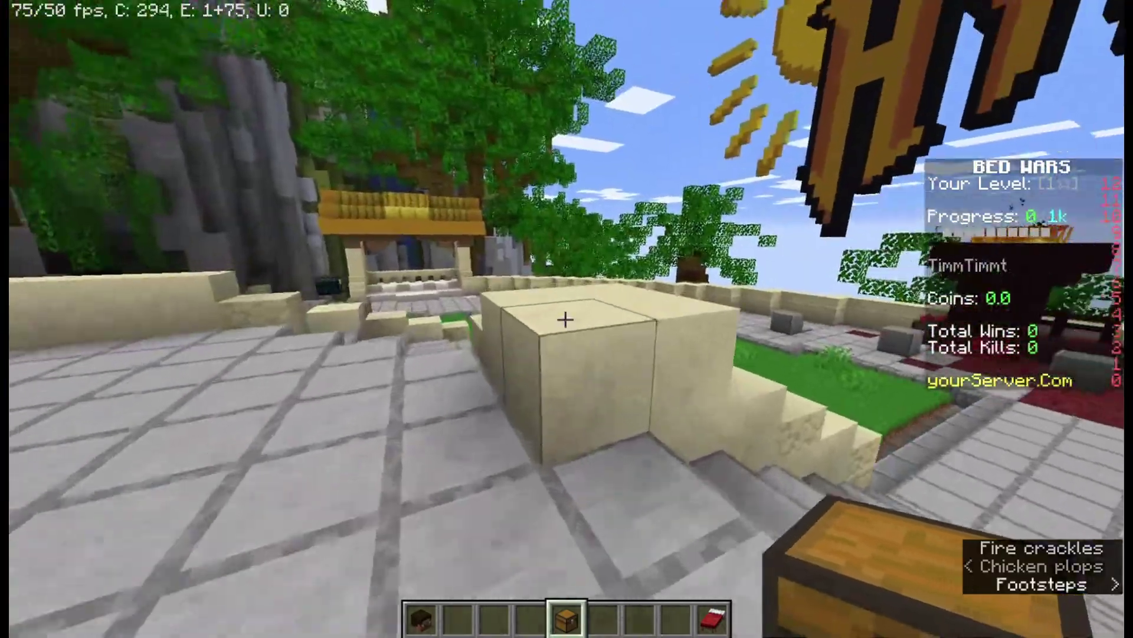
scroll(567, 319, down, 2)
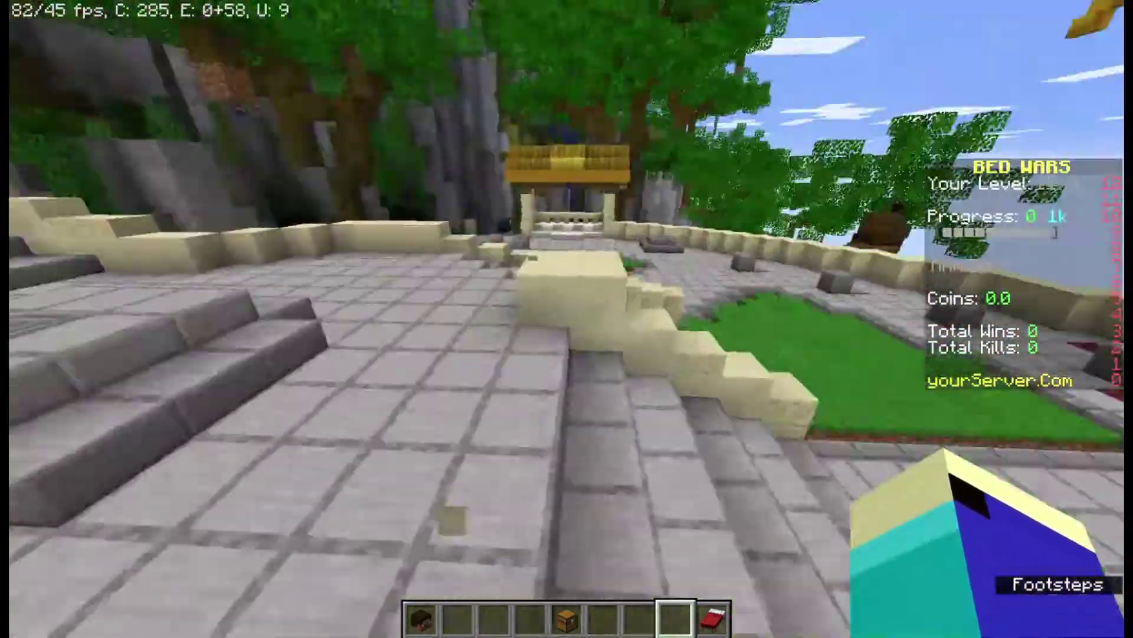
scroll(566, 320, down, 1)
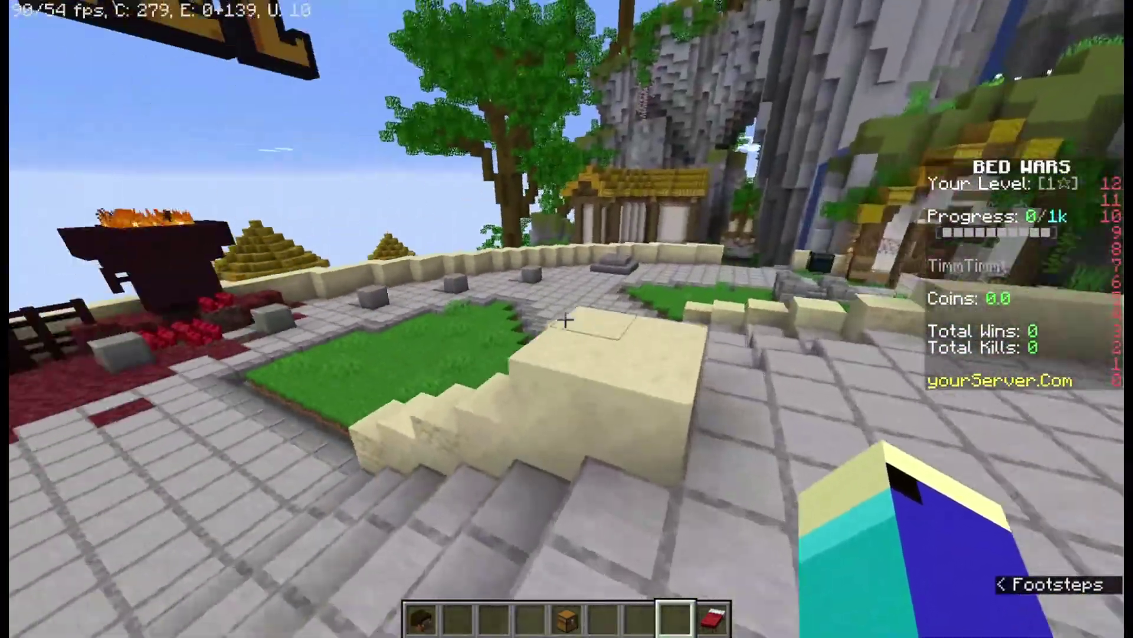
scroll(565, 319, down, 1)
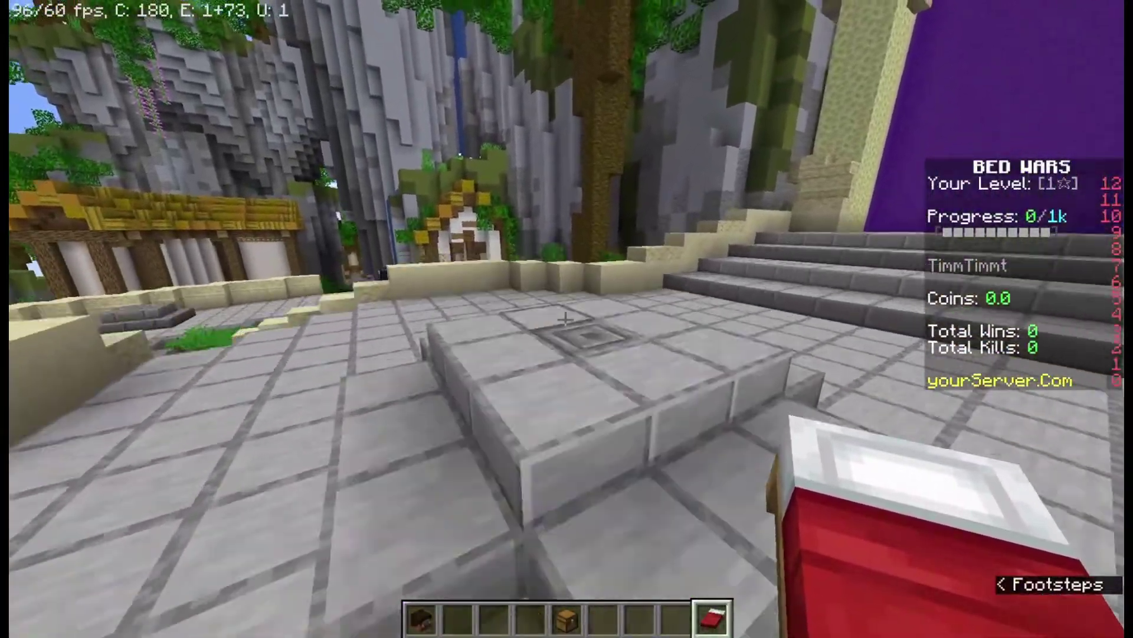
scroll(566, 319, down, 2)
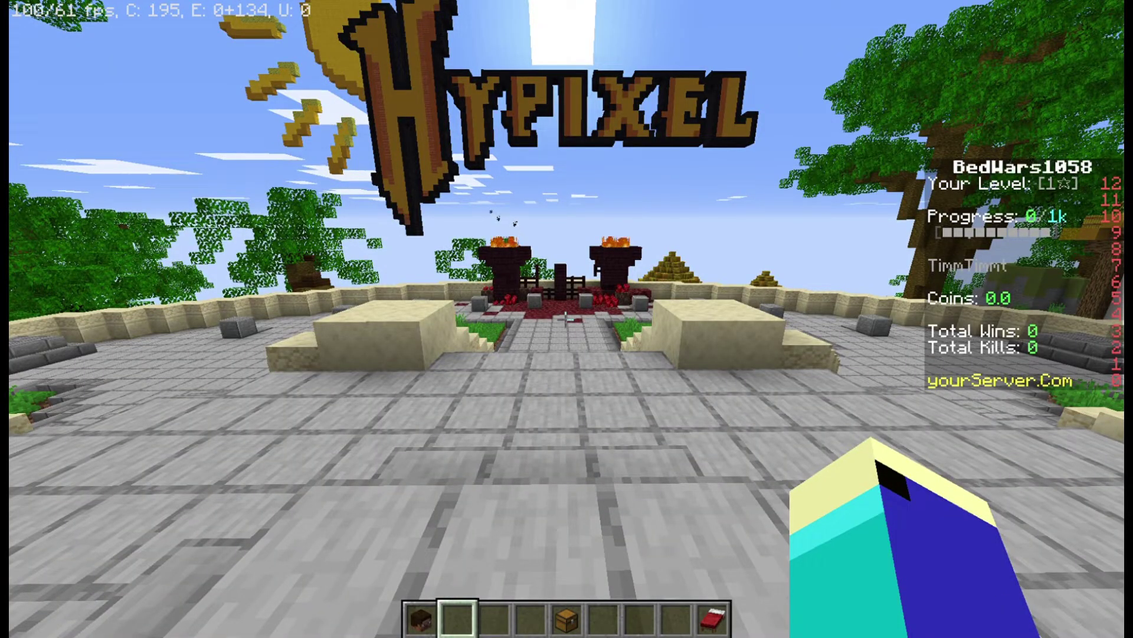
Start the arena setup with /bw setupArena speedway and choose the glowstone dust setup method instead of Advanced Setup.
key(slash)
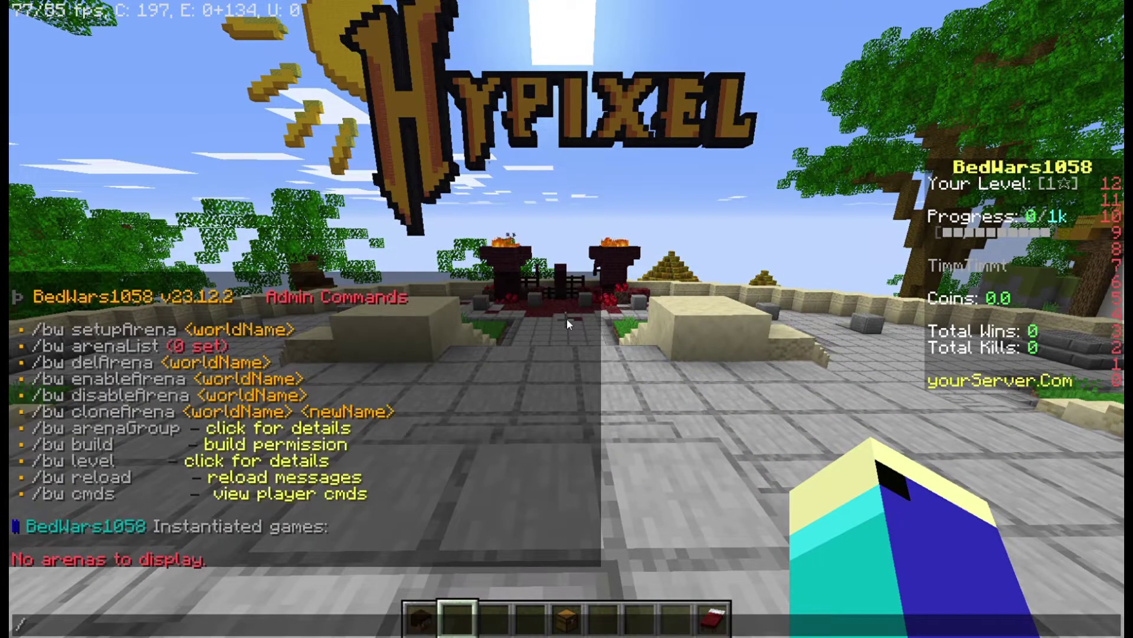
text(bw st)
key(Tab)
text(e)
key(BackSpace)
key(BackSpace)
text(et)
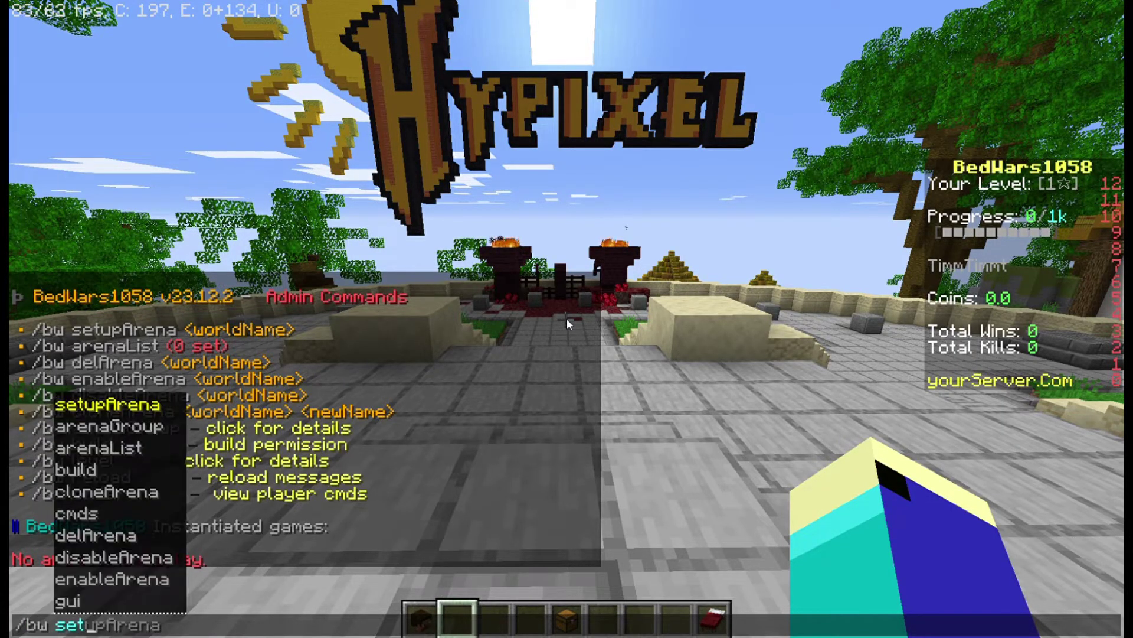
key(Tab)
key(Tab)
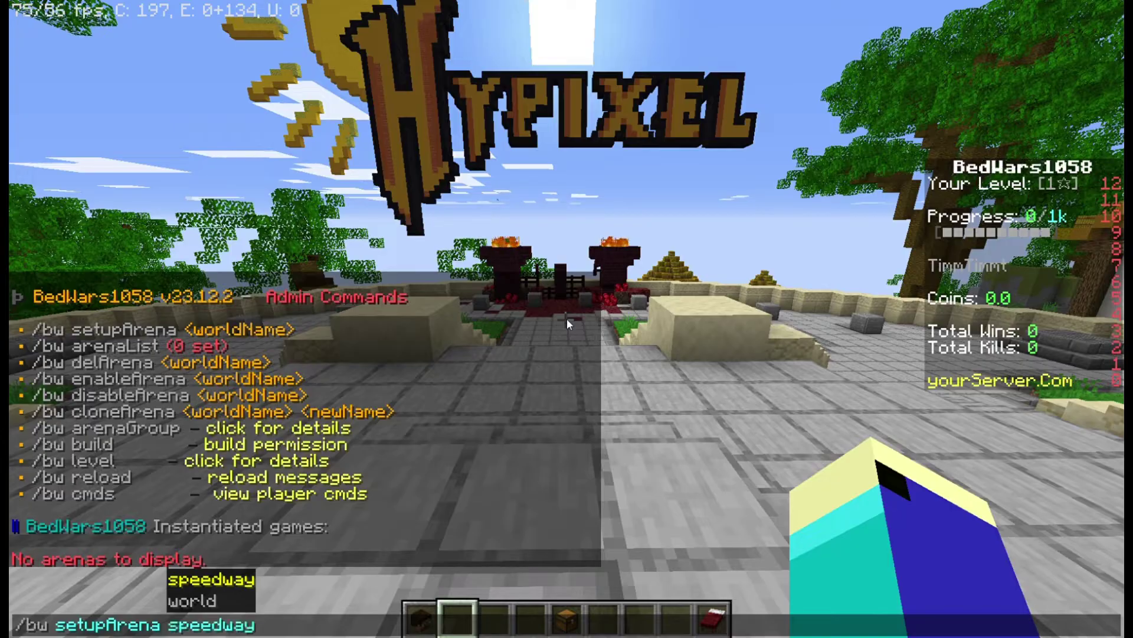
key(Return)
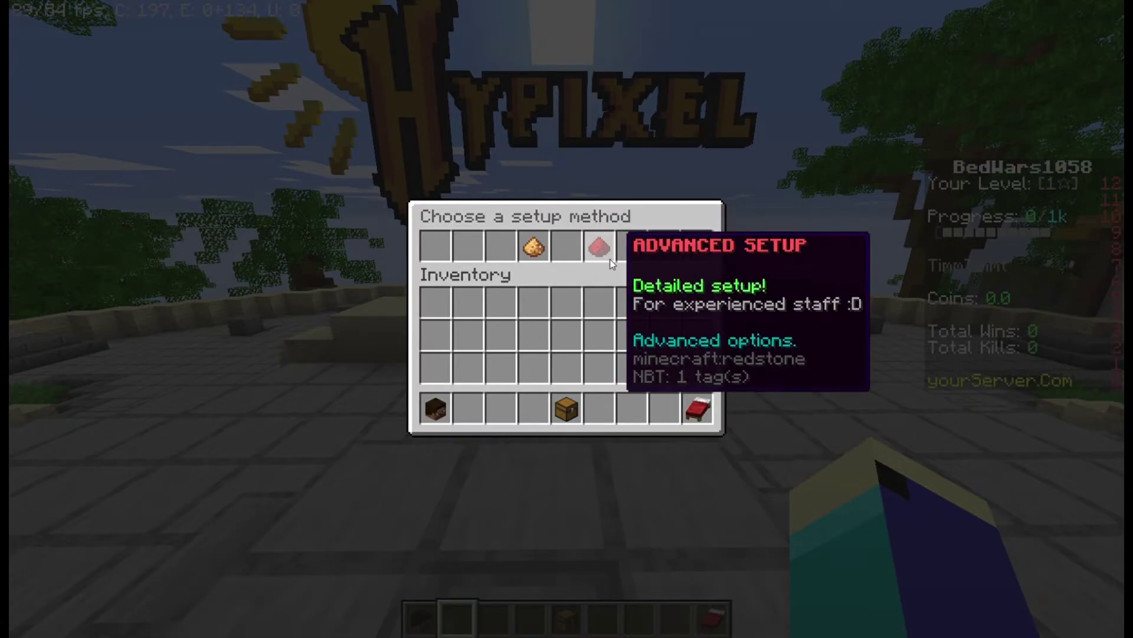
click(535, 247)
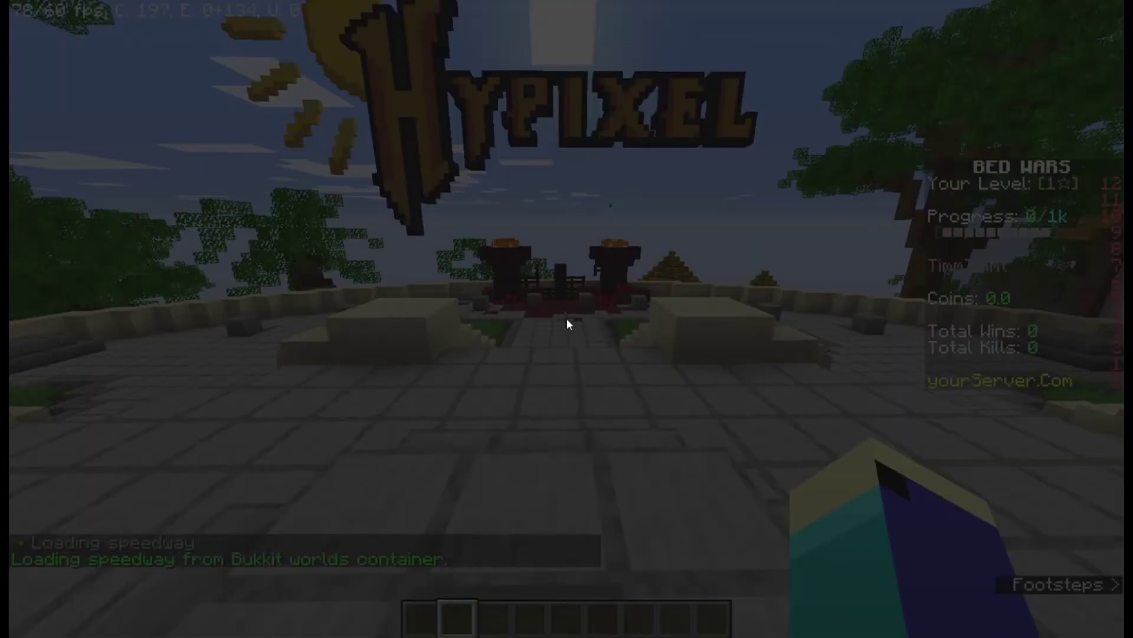
Set the waiting lobby spawn for the speedway arena, search it for teams and review the team list in chat.
key(F5)
key(space)
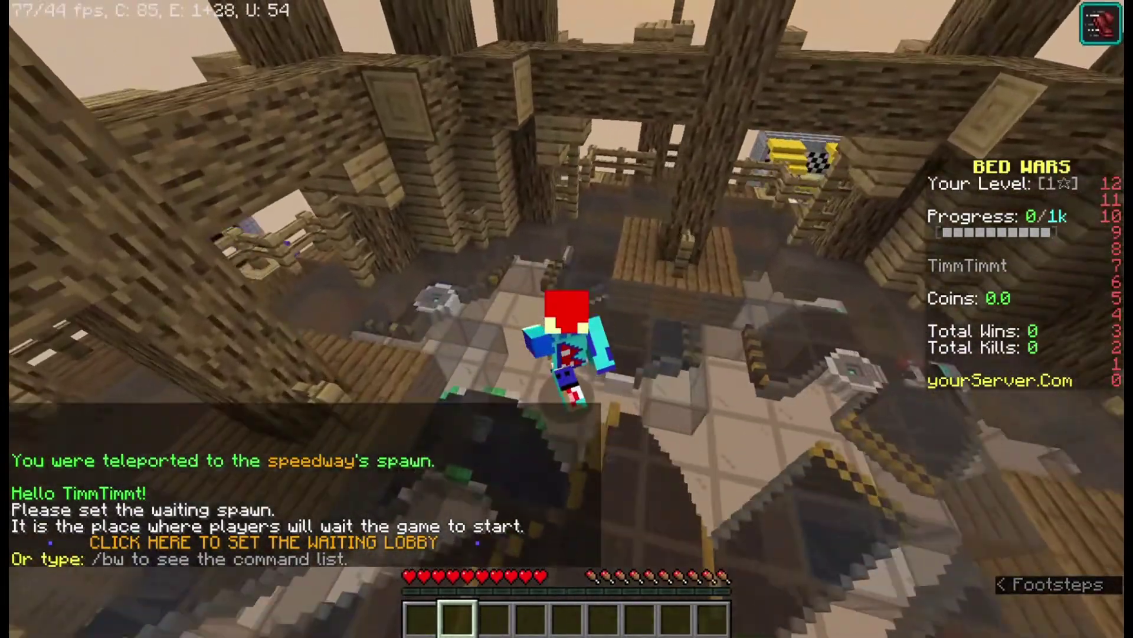
key(w)
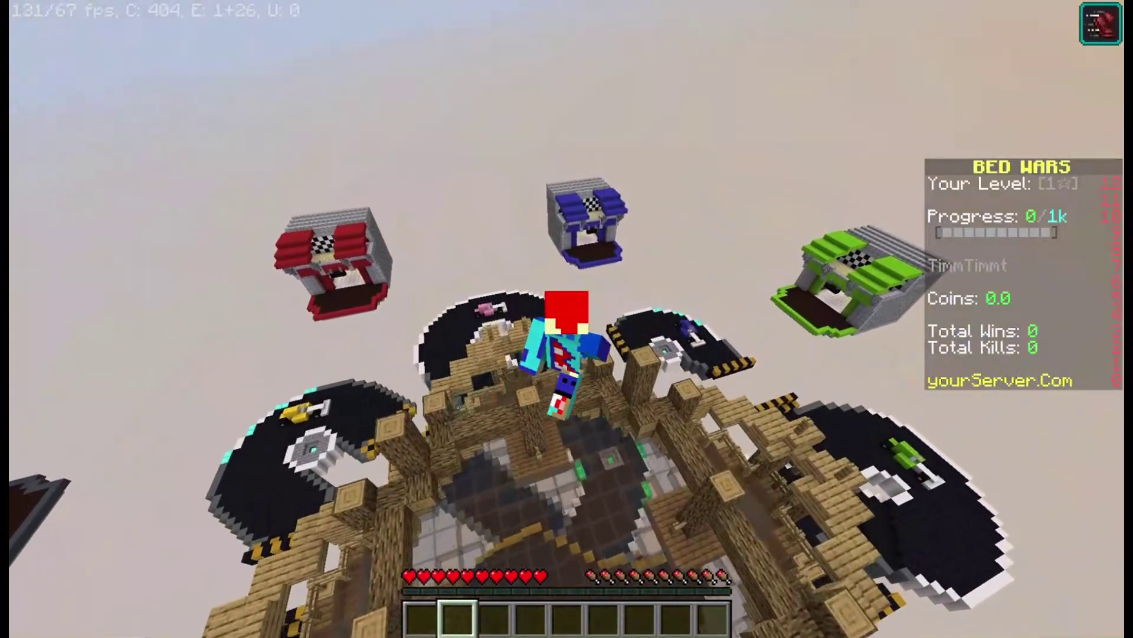
key(t)
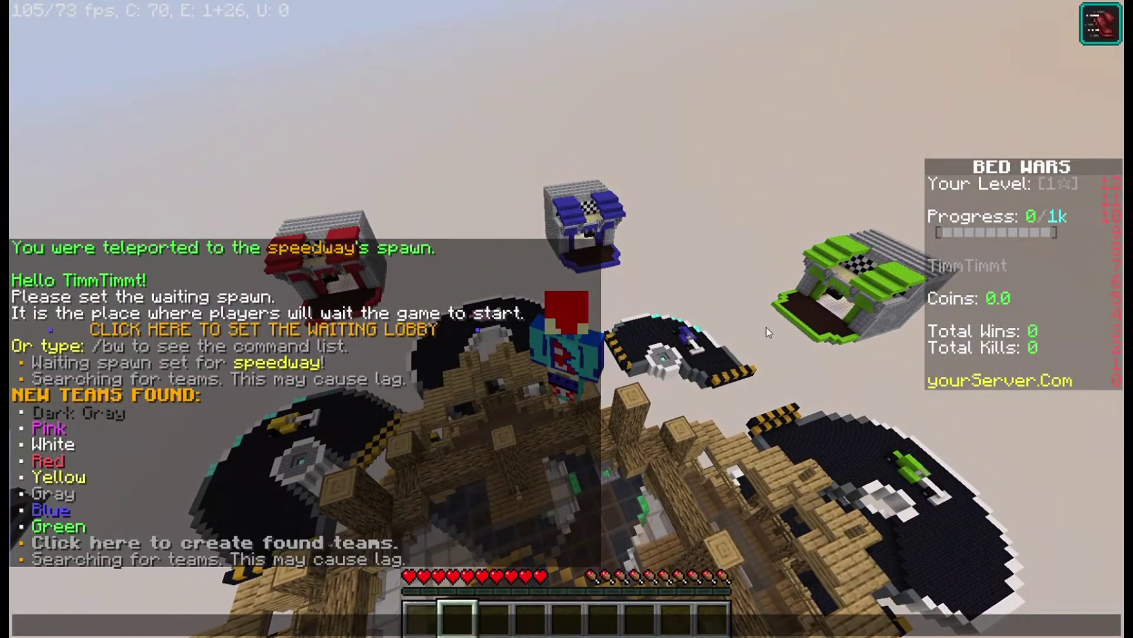
key(Escape)
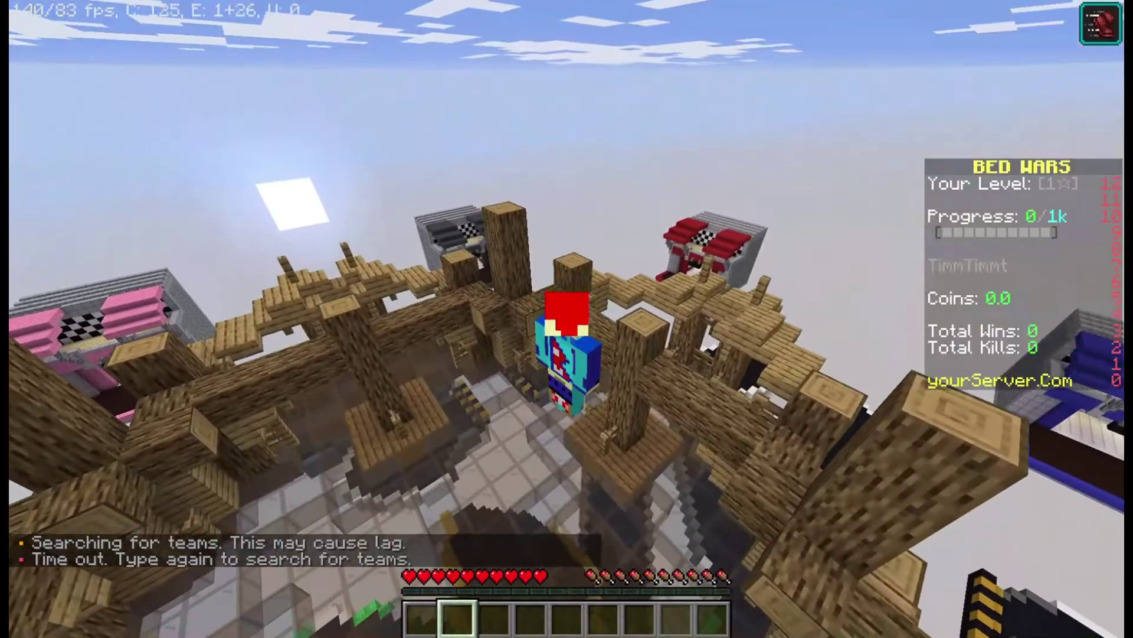
key(t)
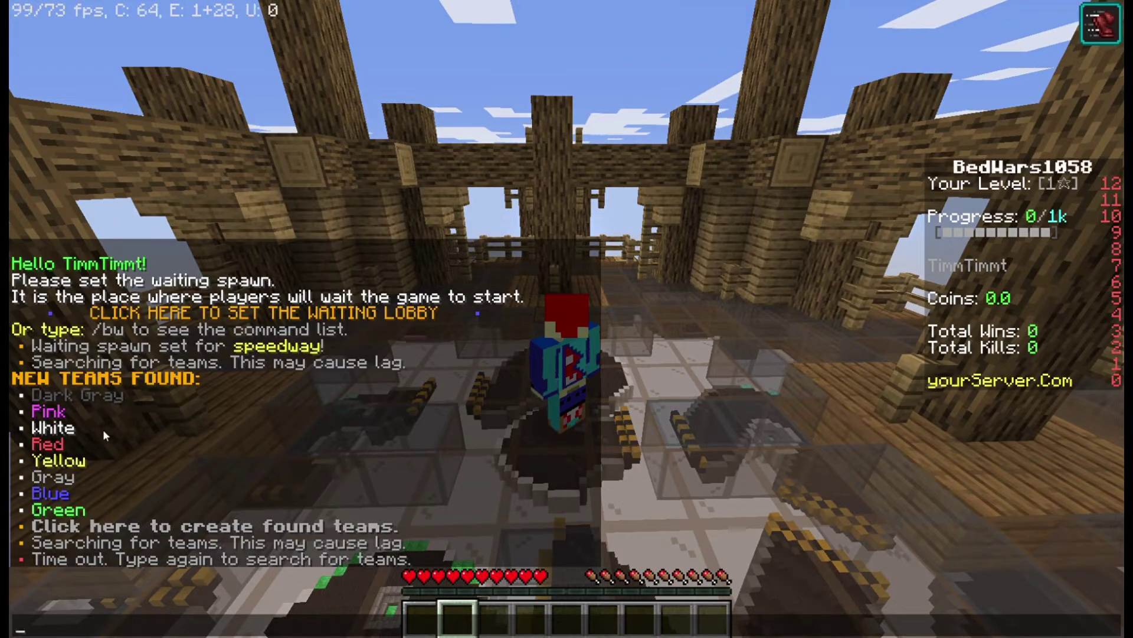
key(Escape)
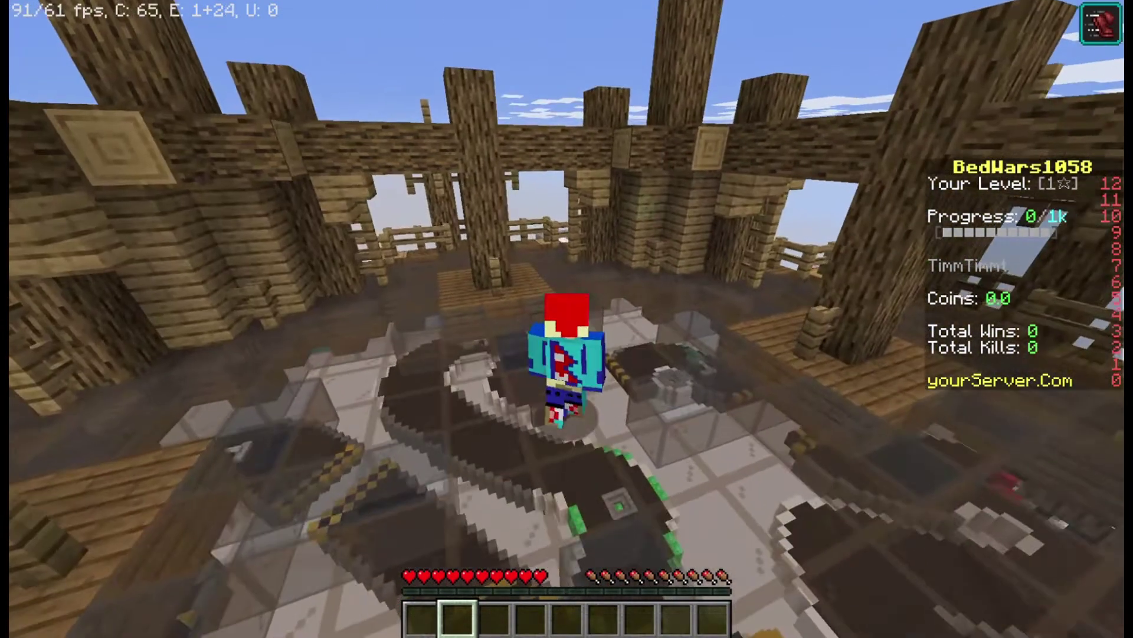
Try to create a blue team named baa with /bw createTeam.
key(space)
text(/bw cre)
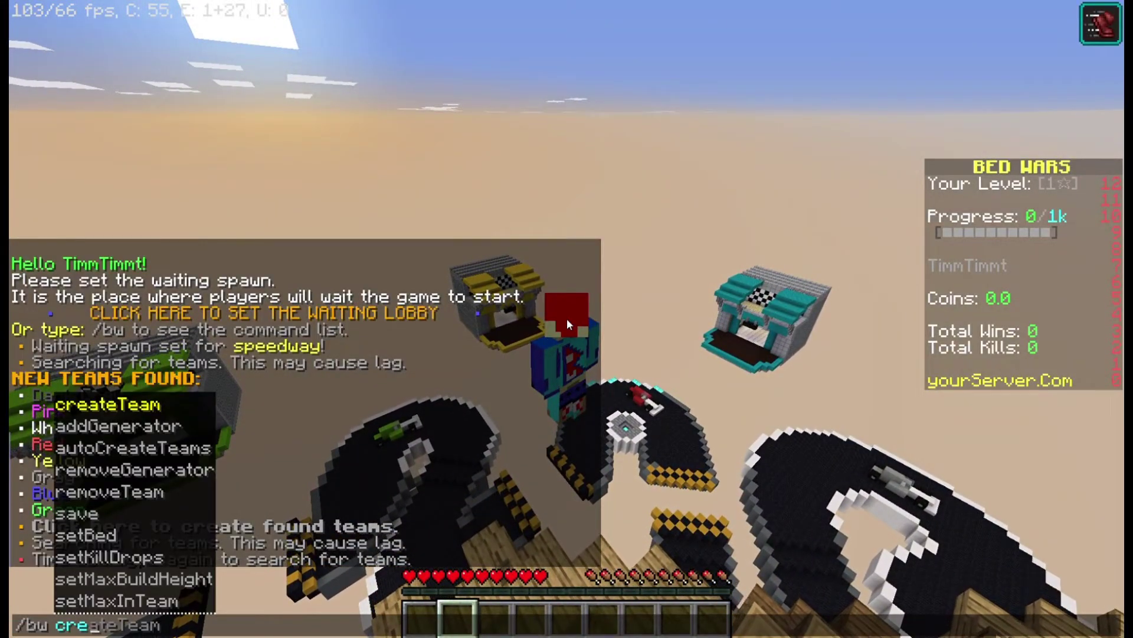
key(Tab)
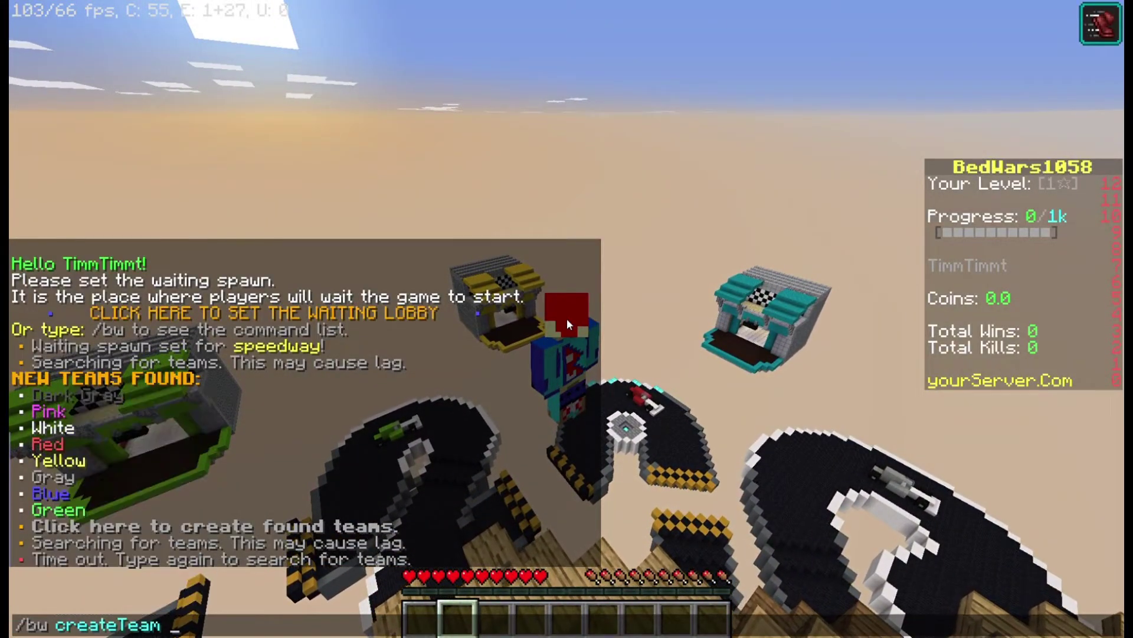
text(baa blue)
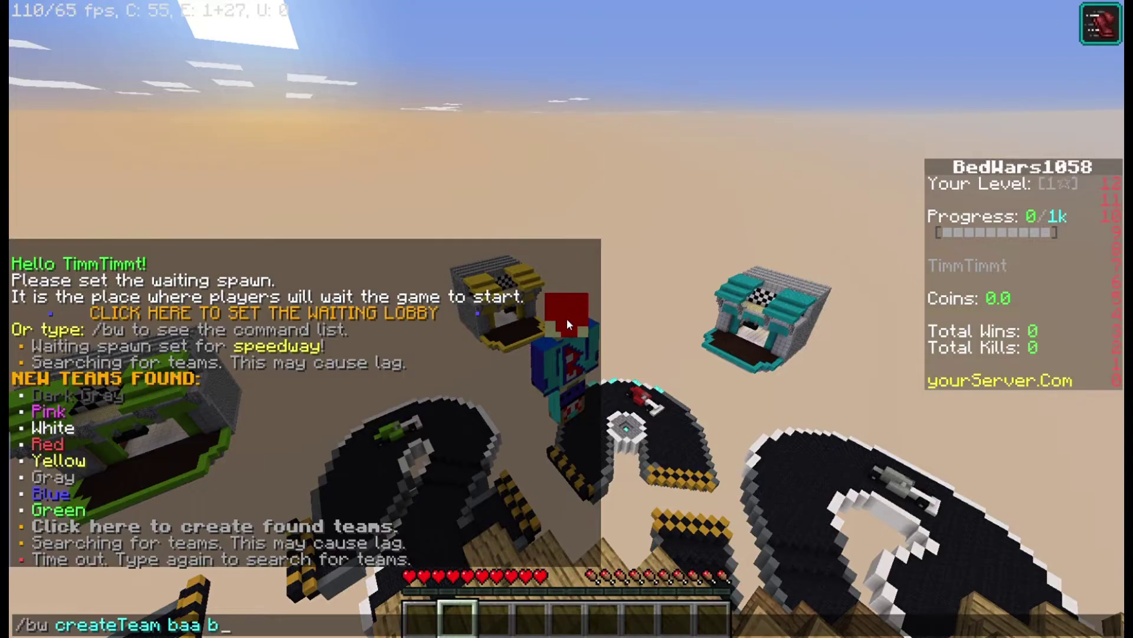
key(Return)
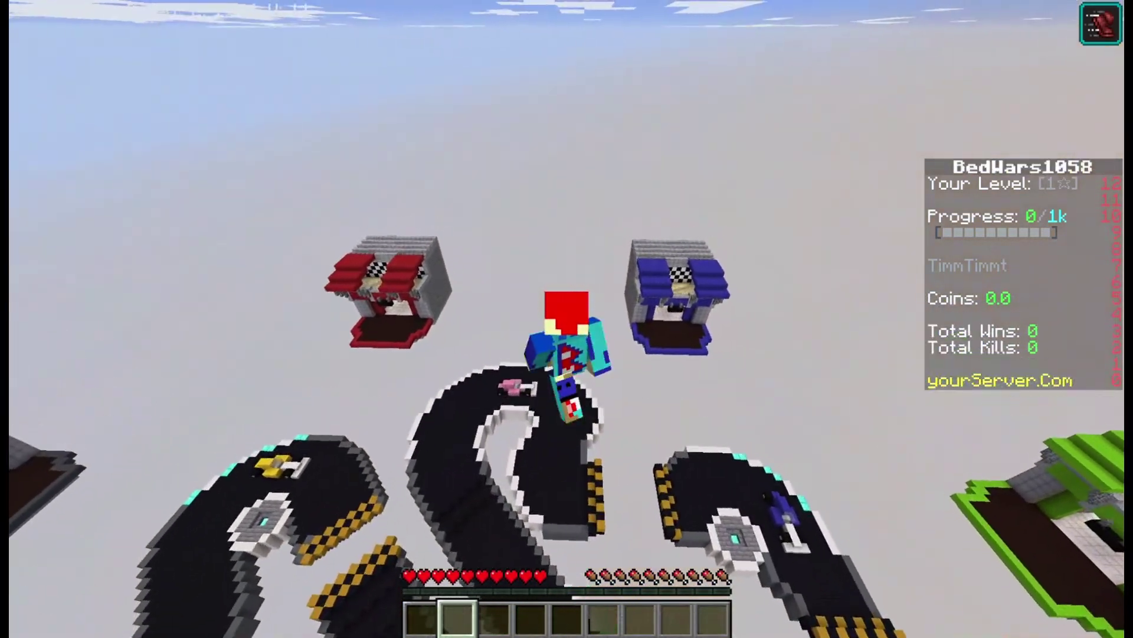
Create all the teams found by the automatic search and review the creation messages in chat.
key(t)
click(177, 526)
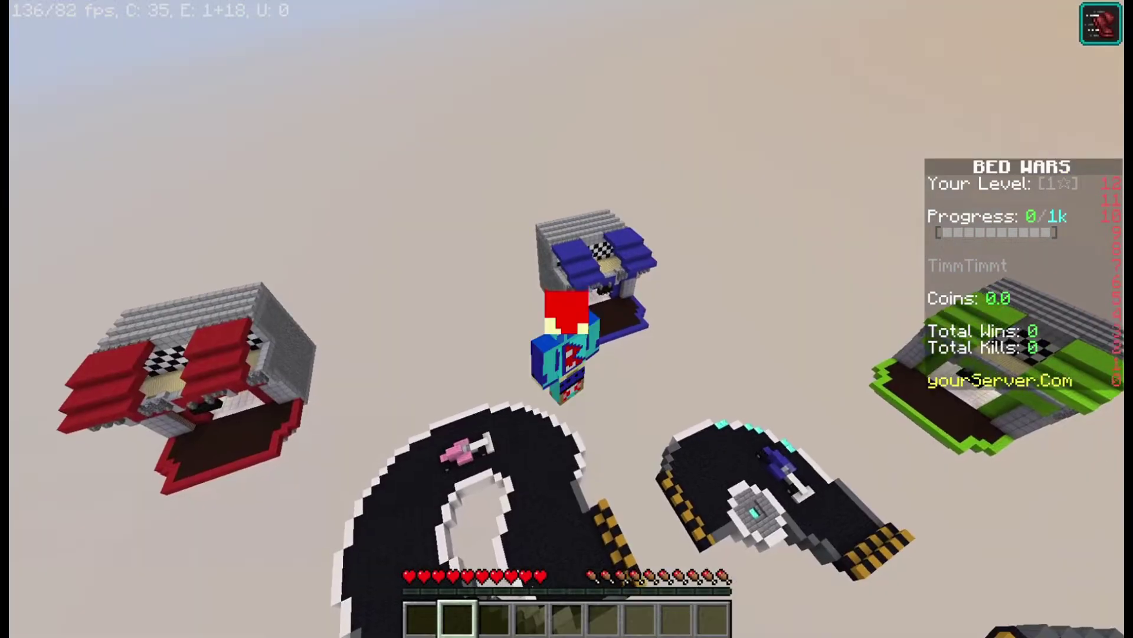
key(t)
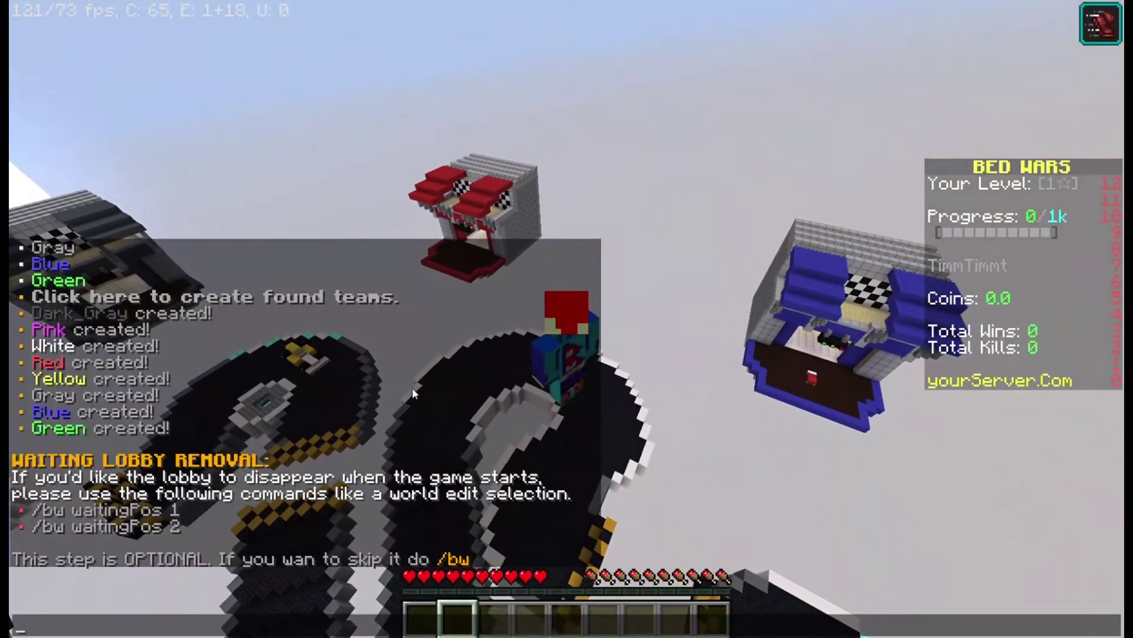
key(Escape)
Set the Blue team's spawn inside the blue base with /bw setSpawn Blue, and set its bed beside the bed outside.
key(F5)
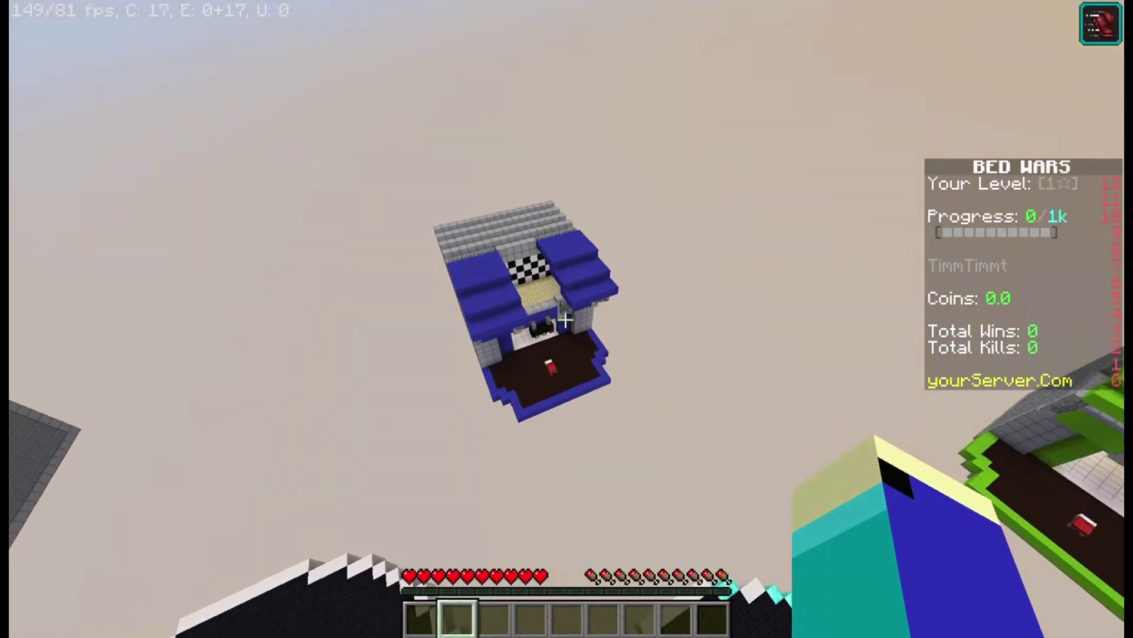
key(w)
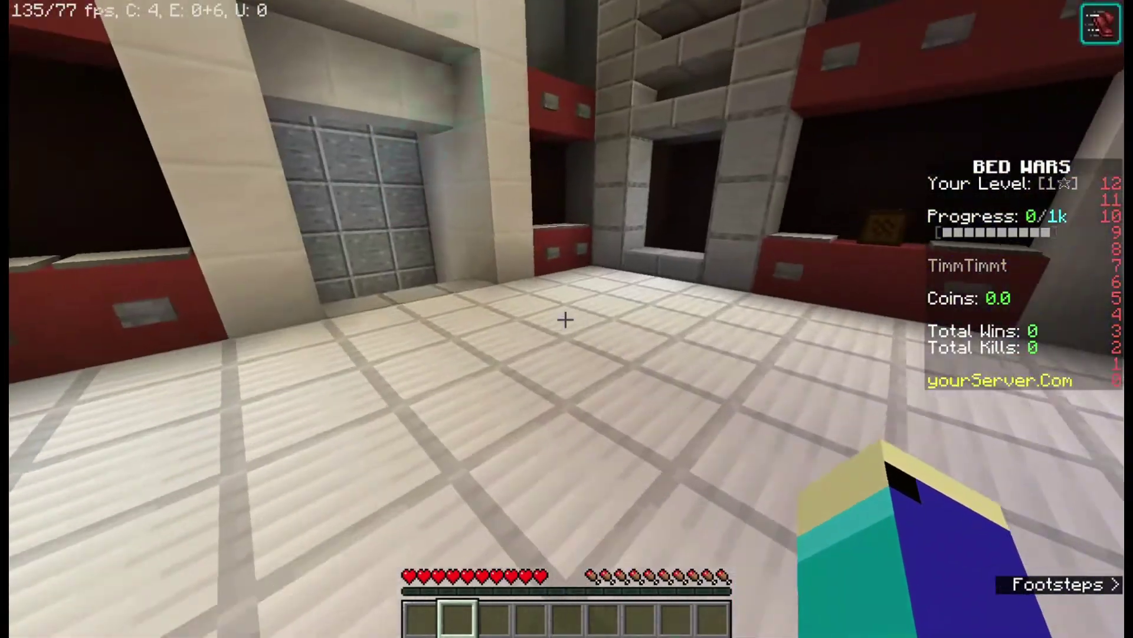
key(w)
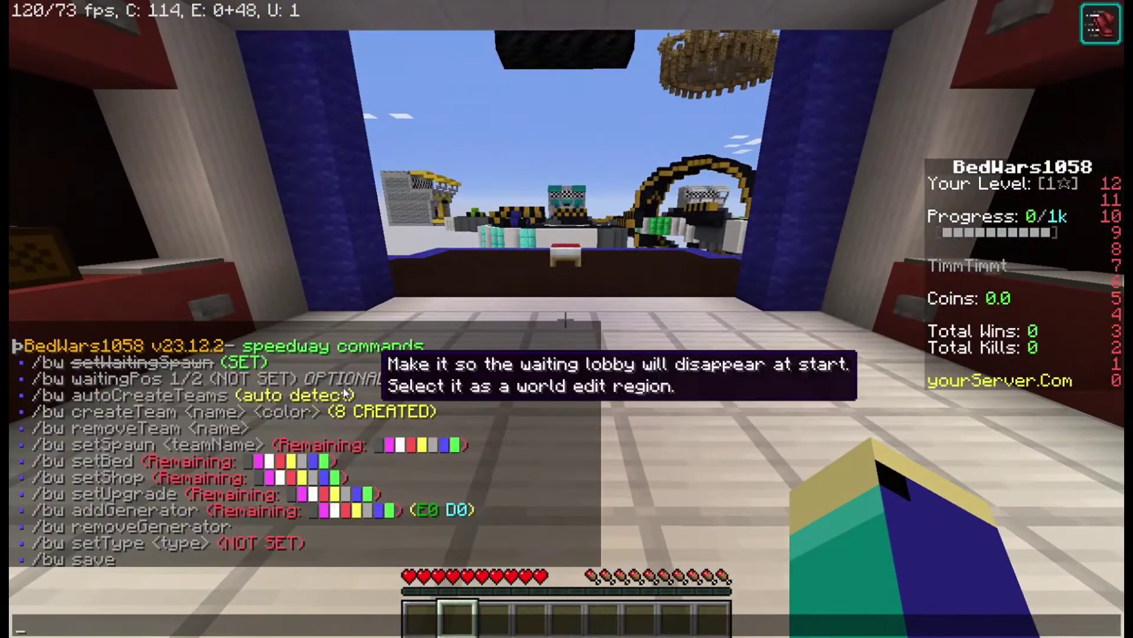
click(130, 452)
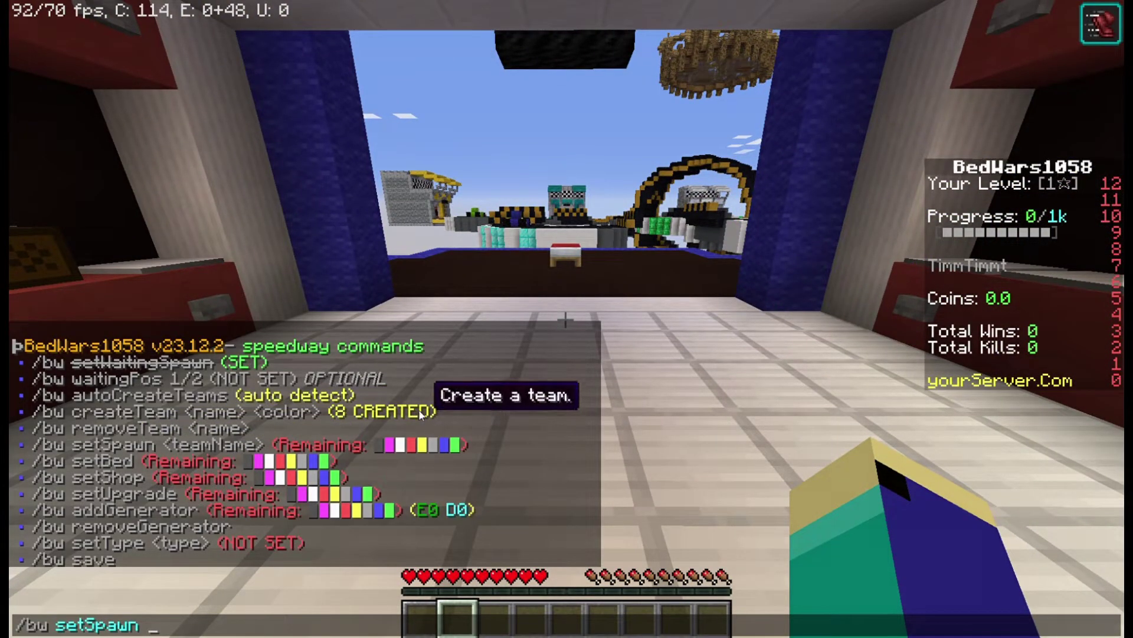
mouse_move(442, 446)
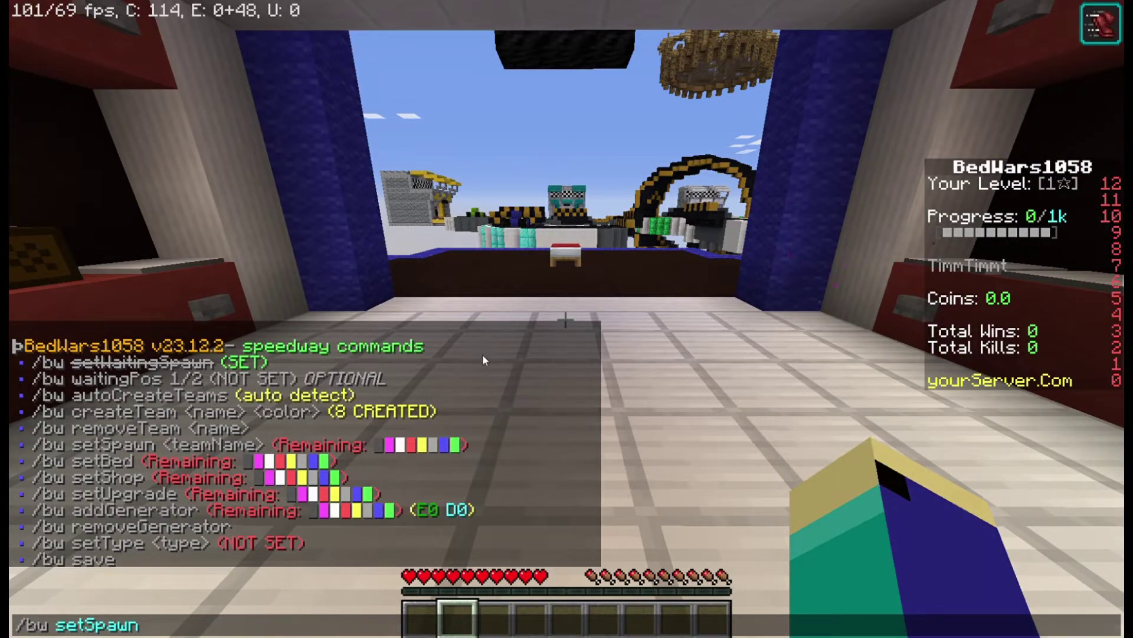
text(ue Blue)
key(Return)
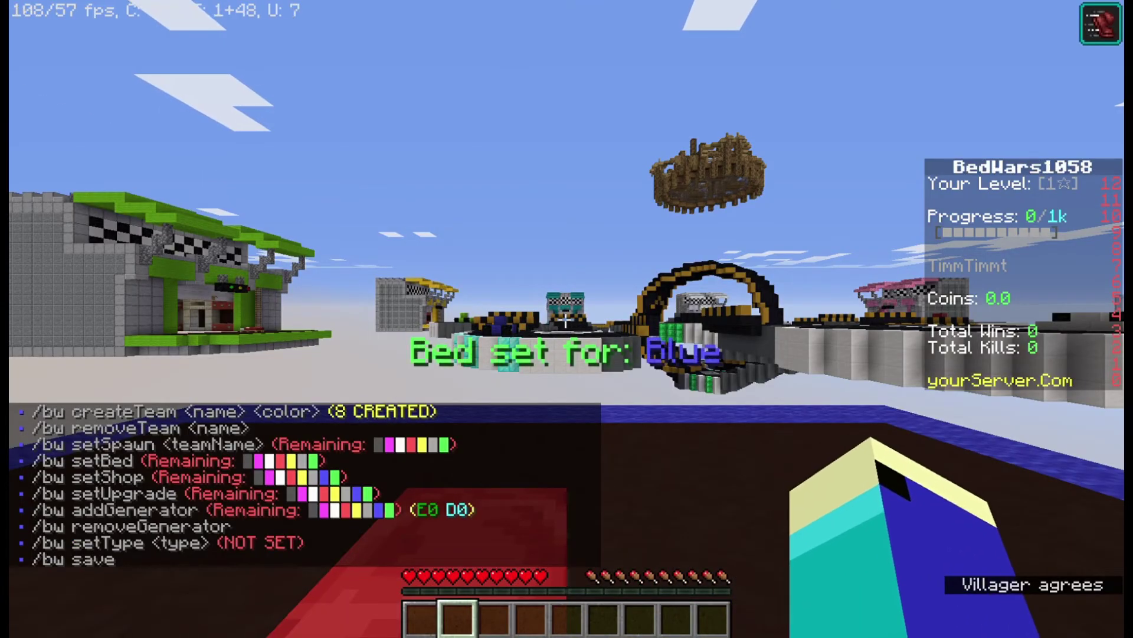
Set the Blue team's generator in the brick alcove at the back of the blue base with /bw addGenerator.
key(w)
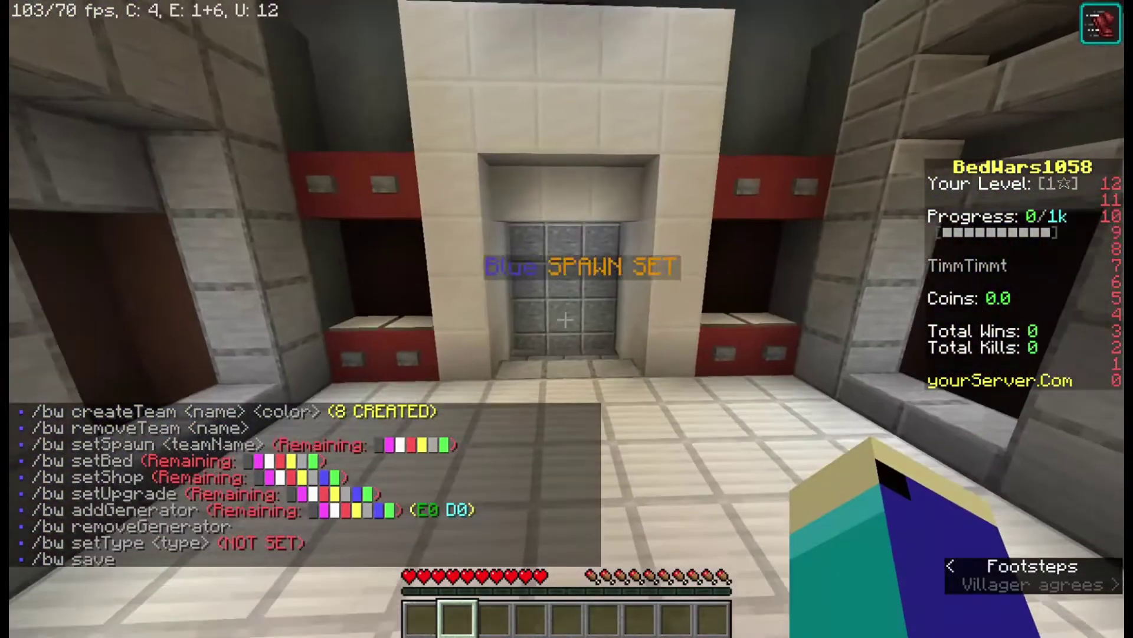
key(w)
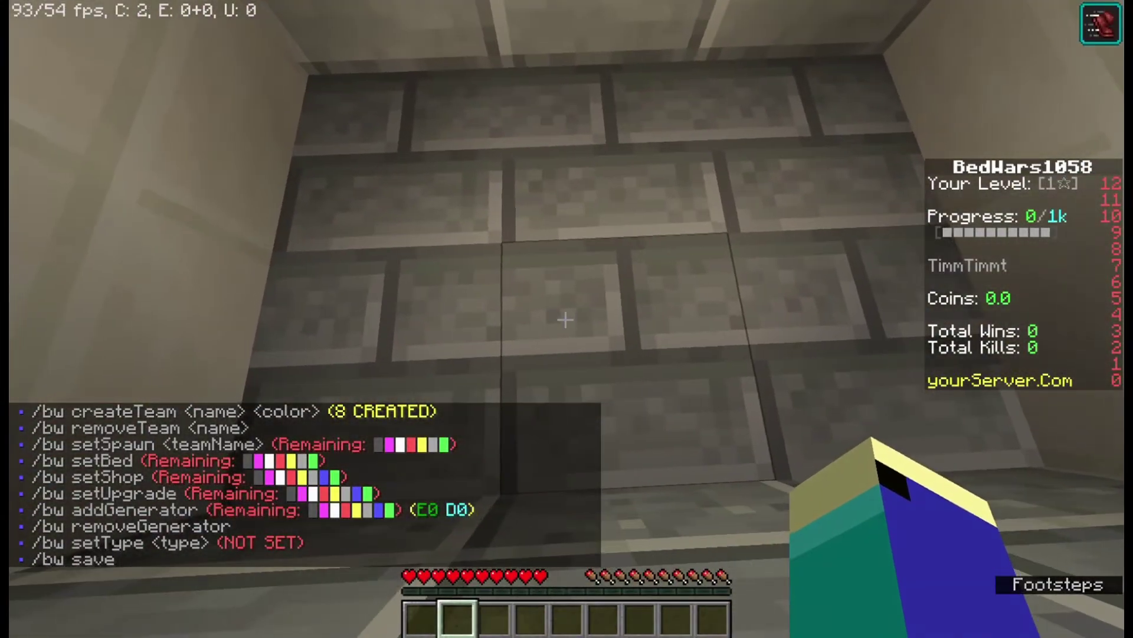
key(w)
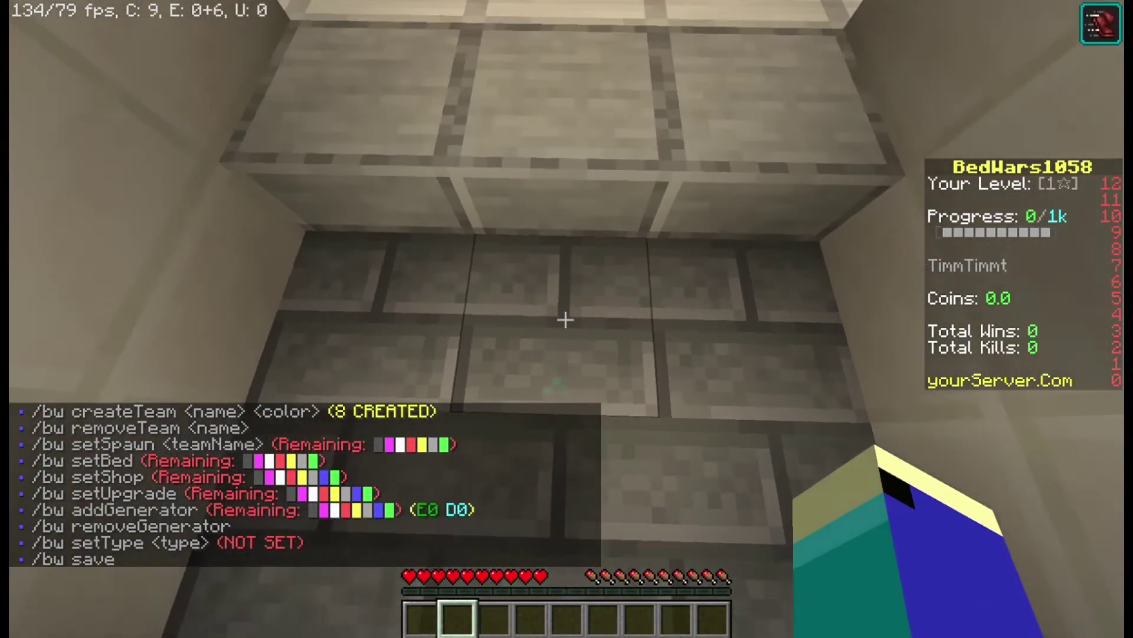
key(t)
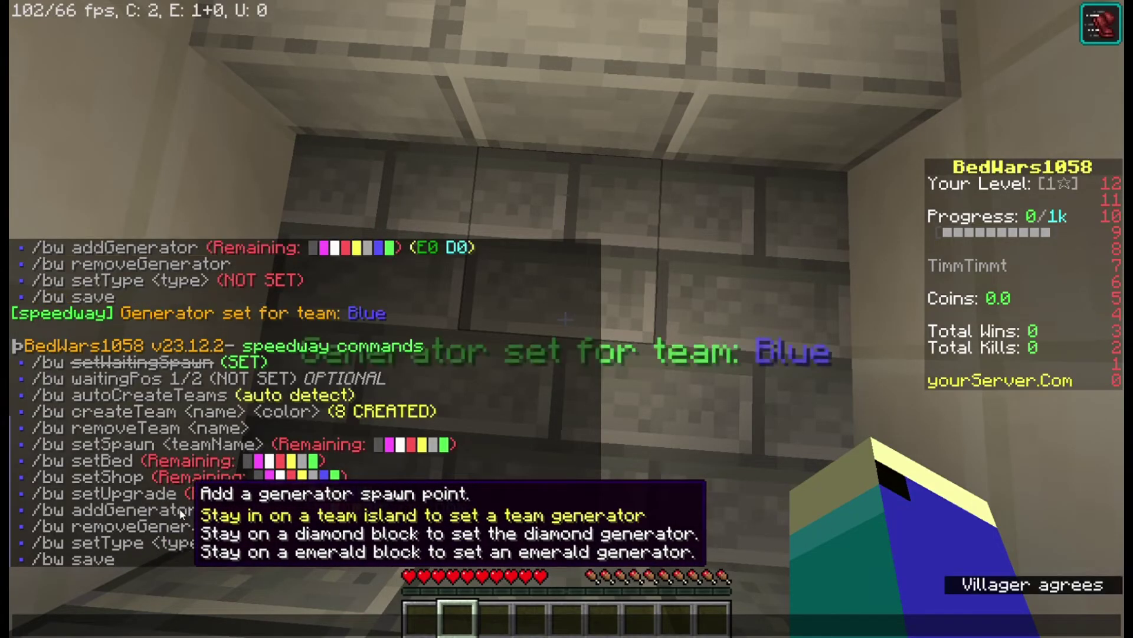
key(Escape)
Switch to Creative Mode, break a stone slab at the side niche of the blue base and set the team's upgrade NPC there.
key(w)
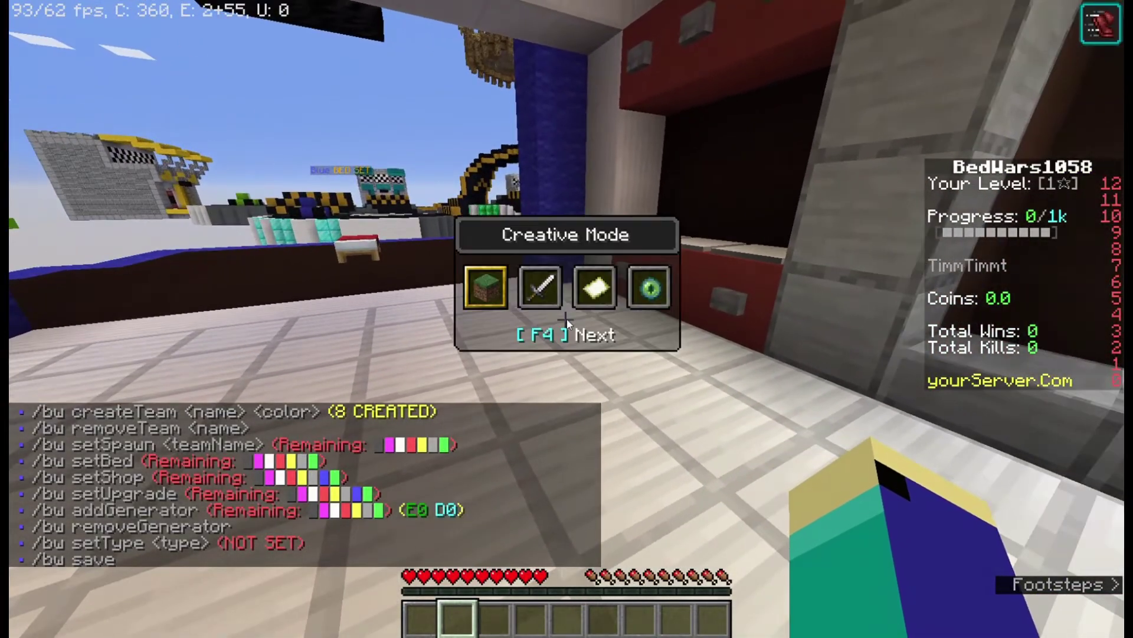
key(w)
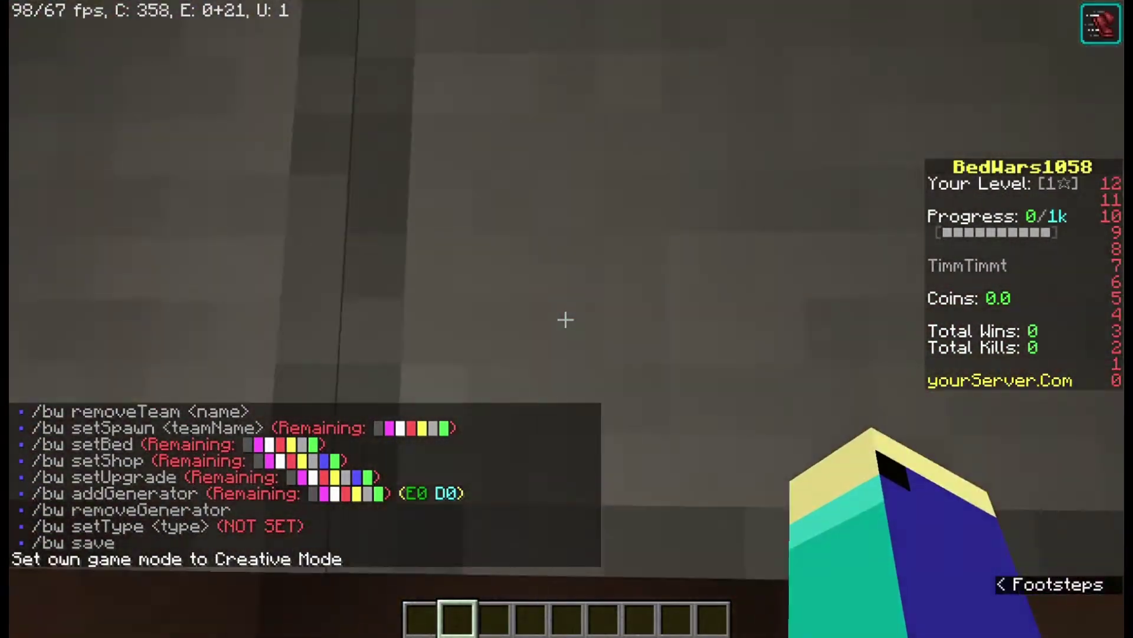
key(s)
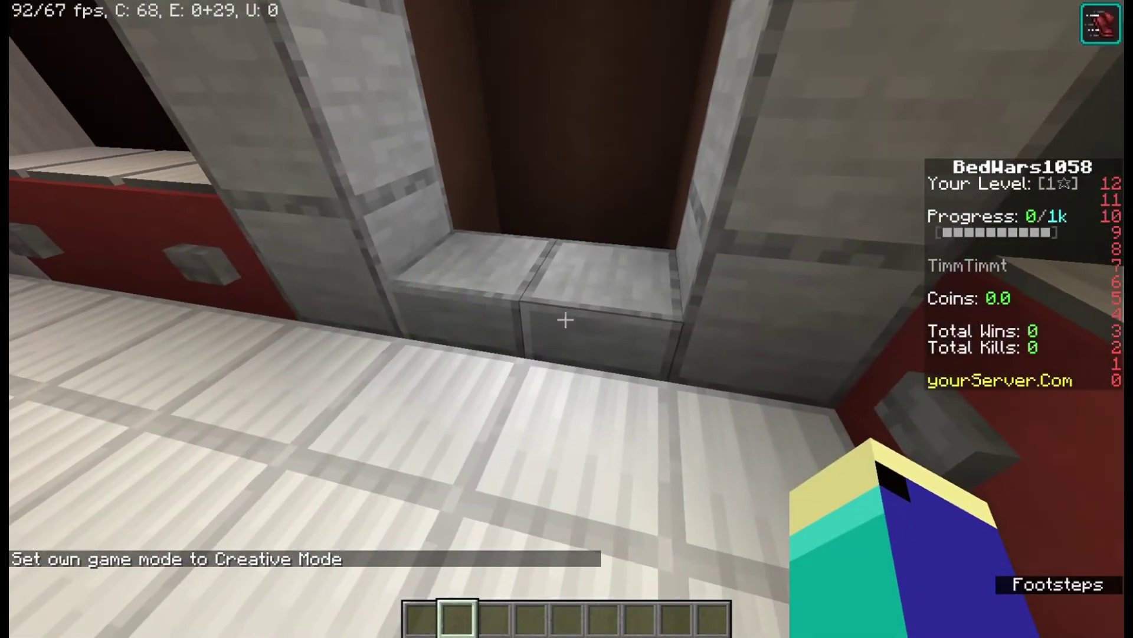
click(566, 319)
key(w)
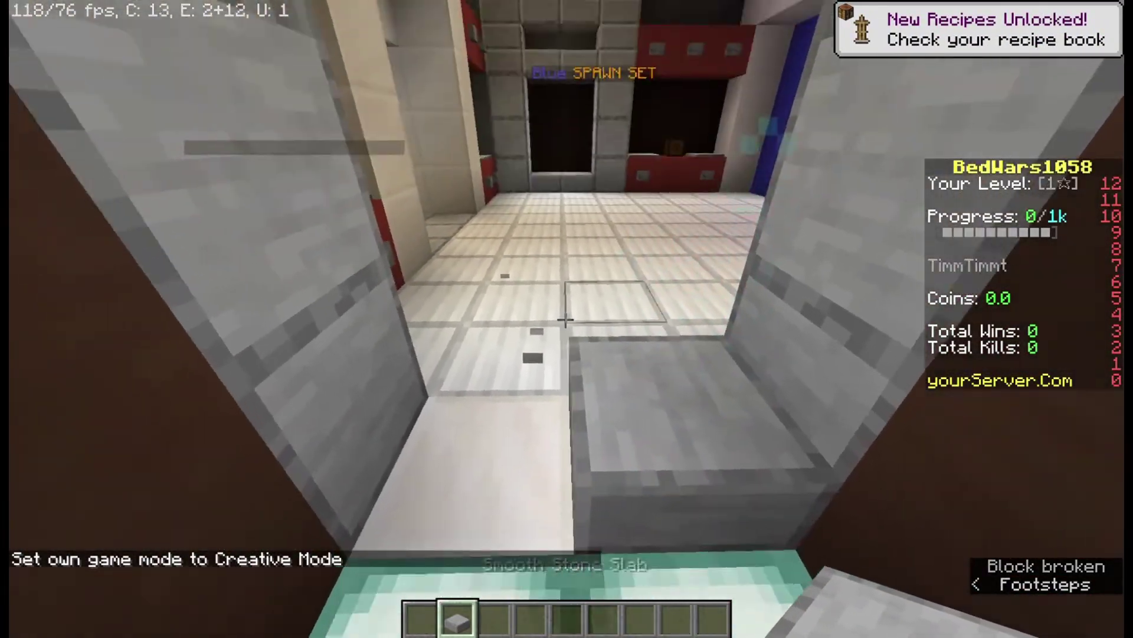
key(t)
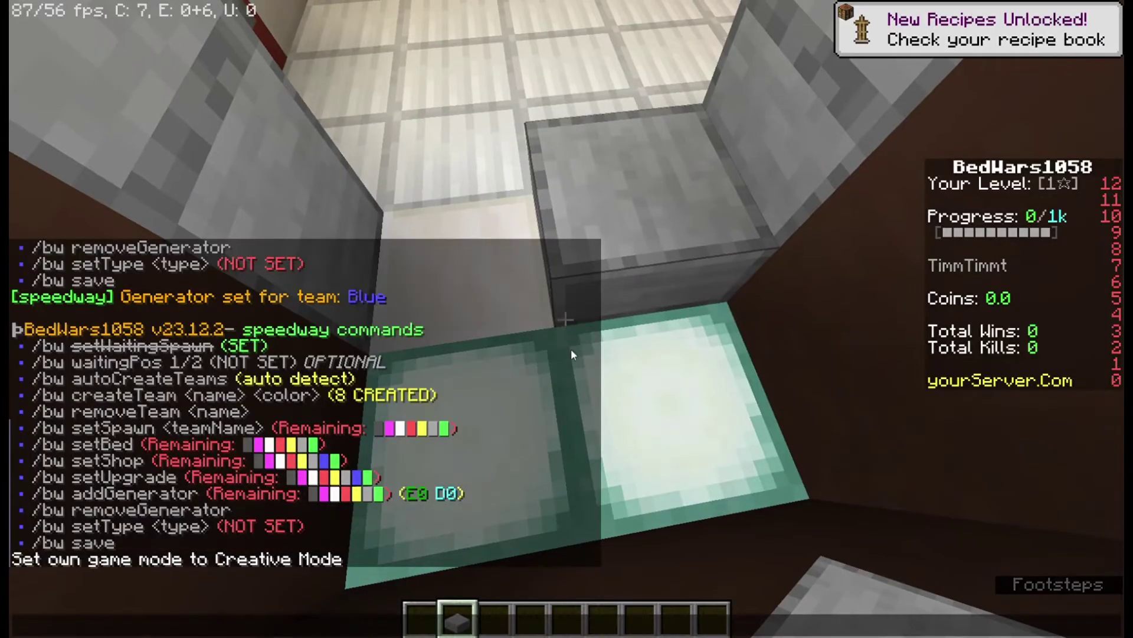
click(171, 481)
Set the Blue team's shop NPC in the opposite side niche of the blue base with /bw setShop.
key(w)
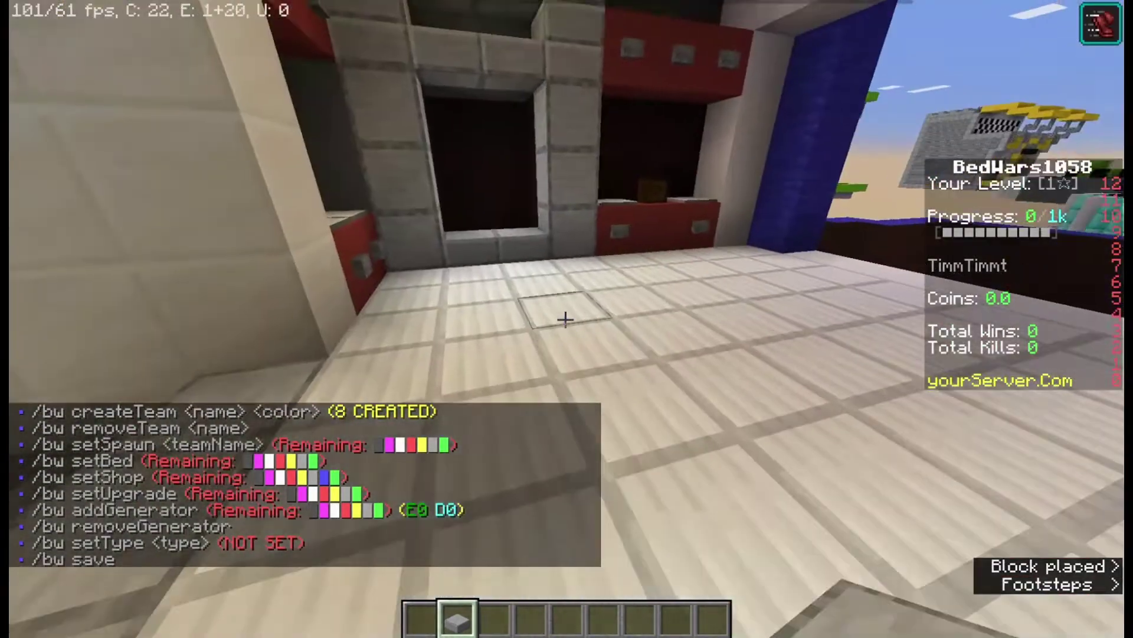
key(t)
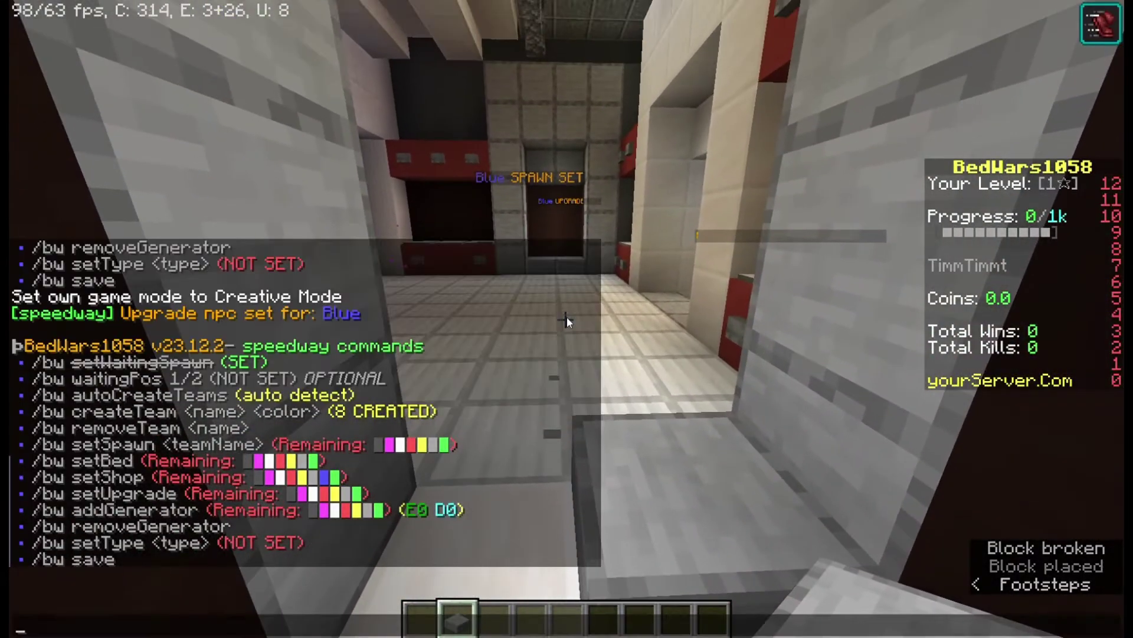
click(148, 479)
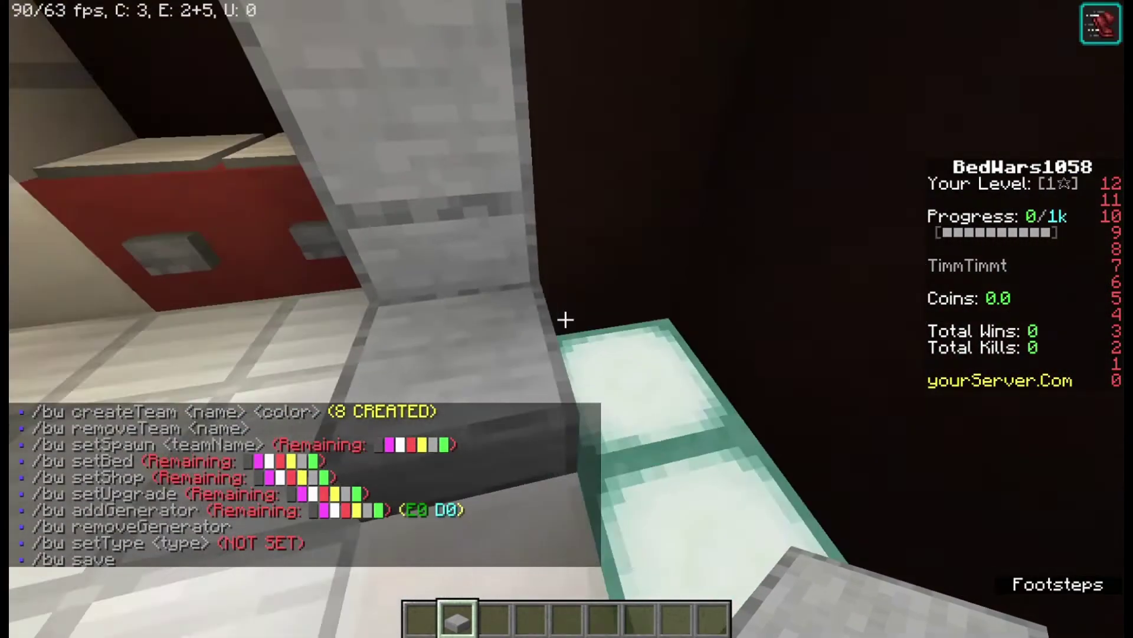
Look over the configured blue base from inside and outside, checking its spawn, bed and NPC markers.
key(w)
key(s)
key(3)
key(F5)
key(w)
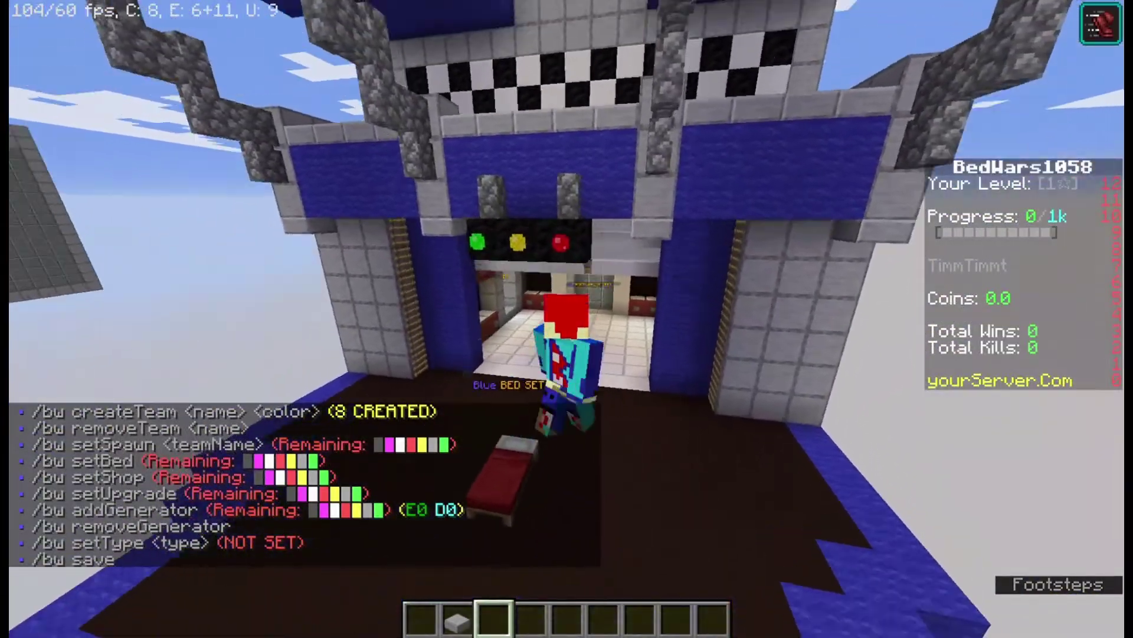
key(w)
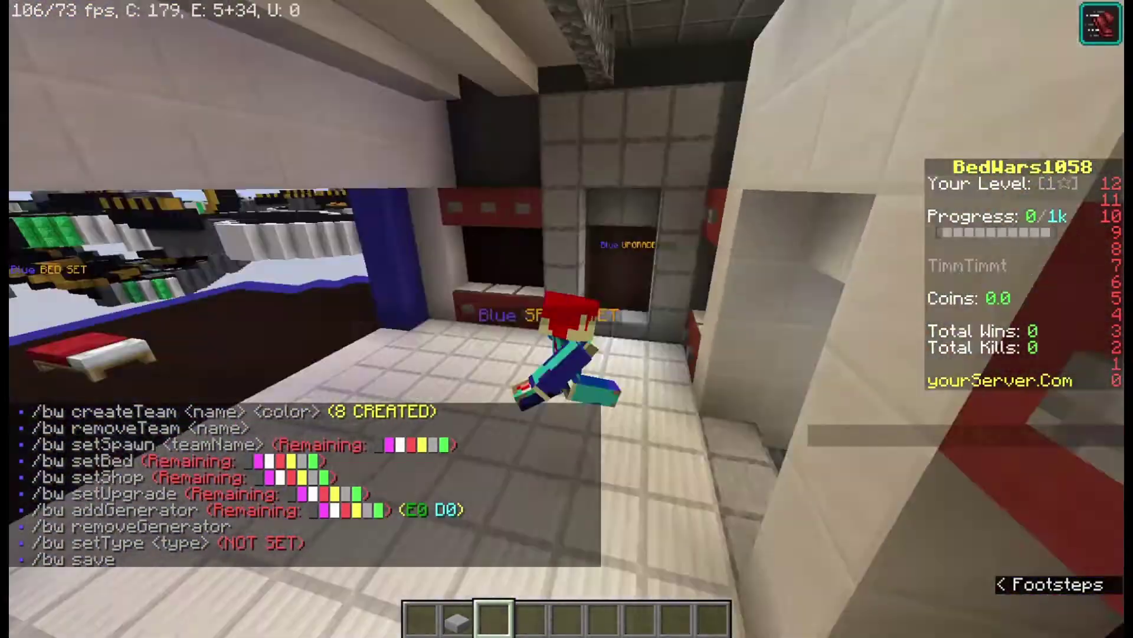
key(F5)
key(w)
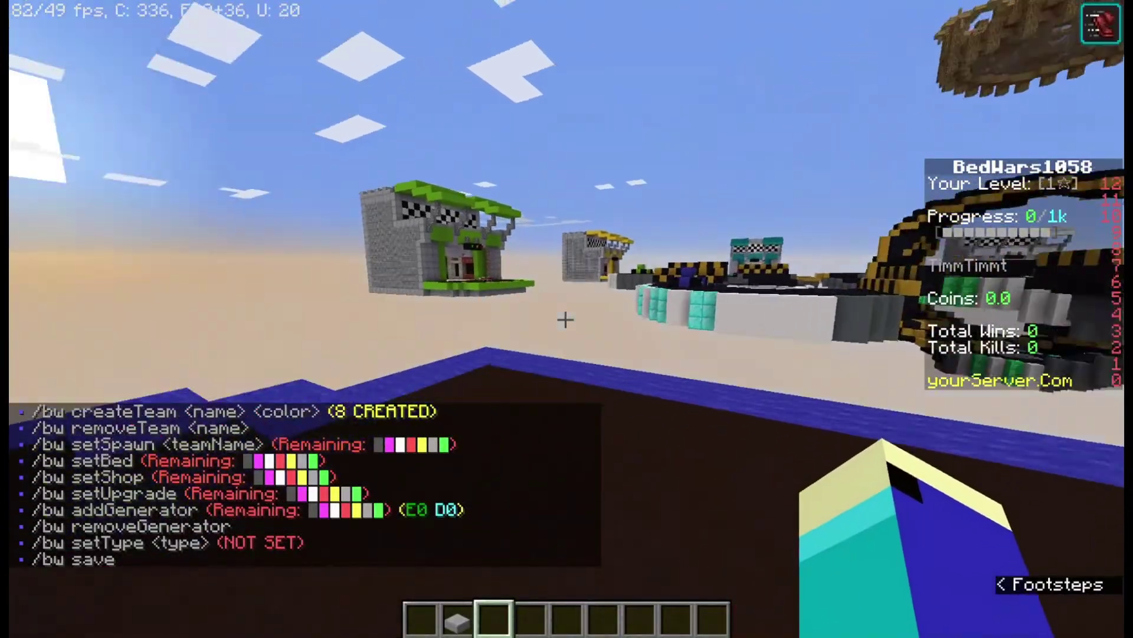
key(F5)
key(w)
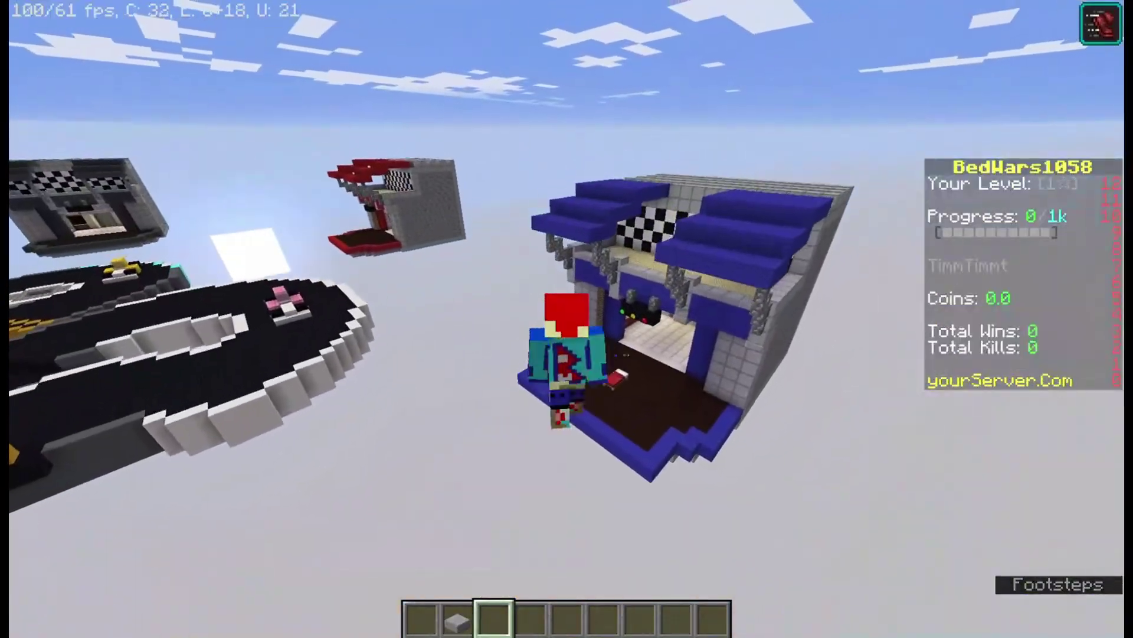
Examine the race track platforms and their brick generator pits near the blue and green bases.
key(w)
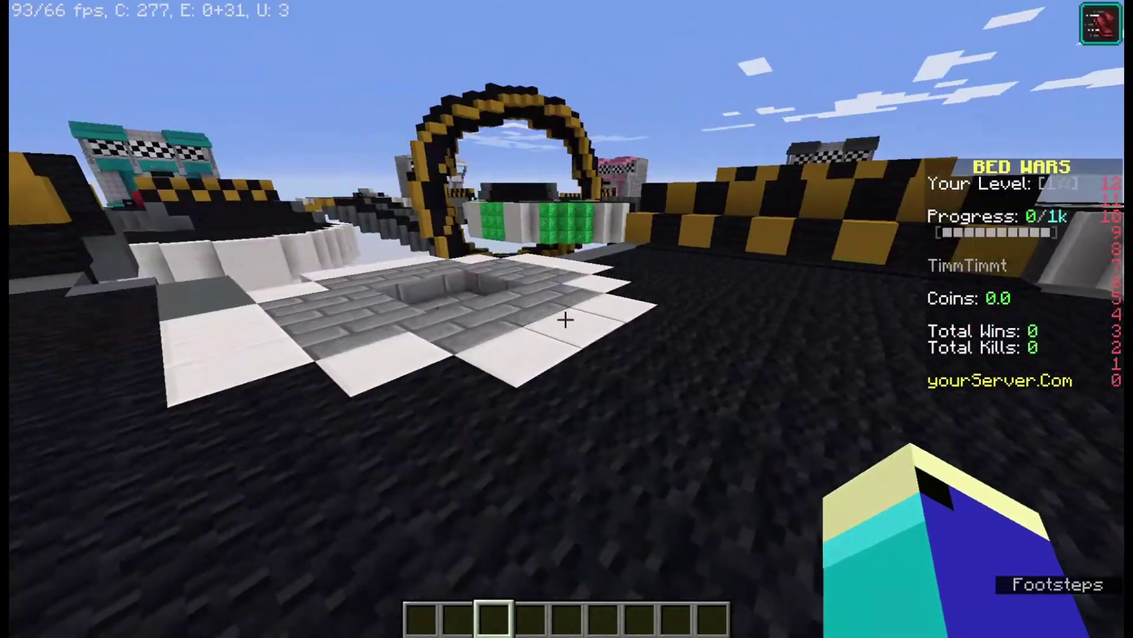
key(w)
key(w)
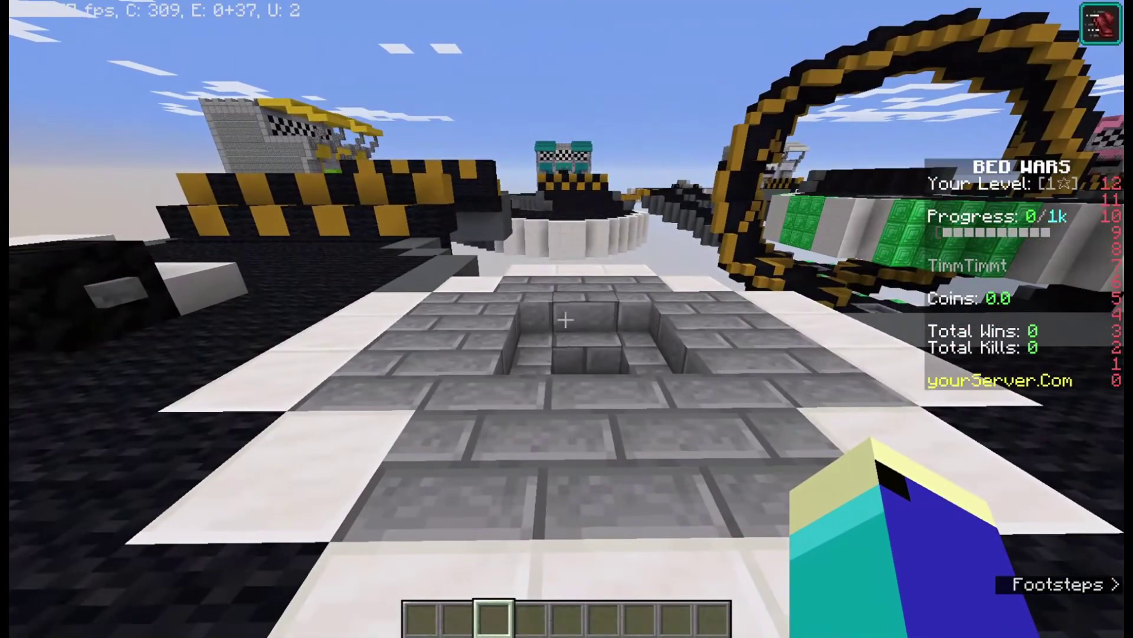
key(w)
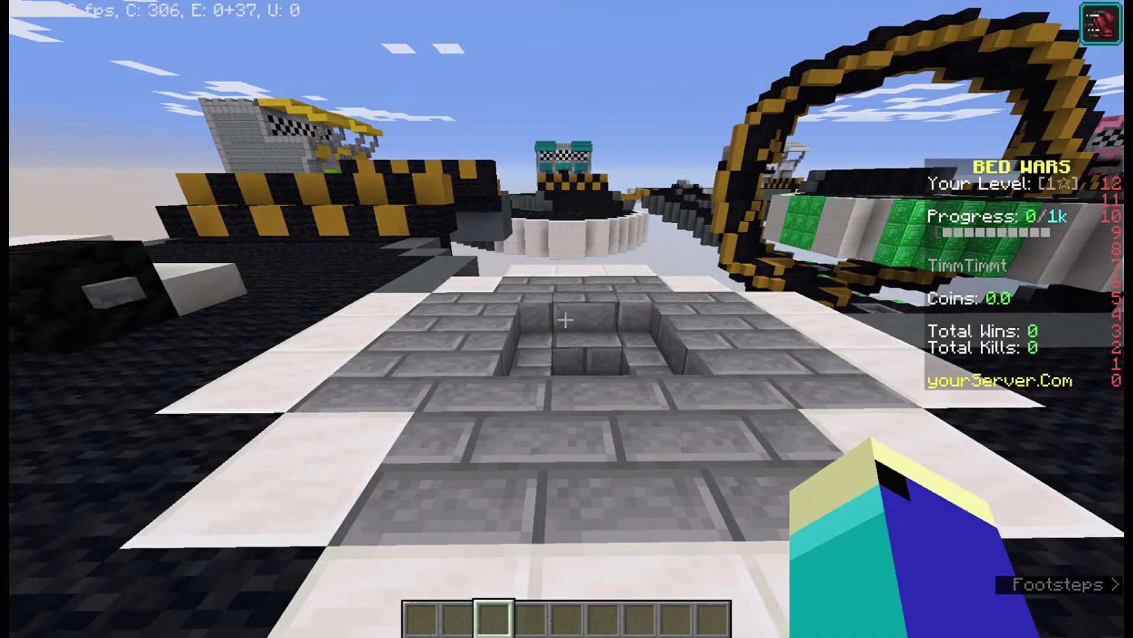
key(F5)
key(w)
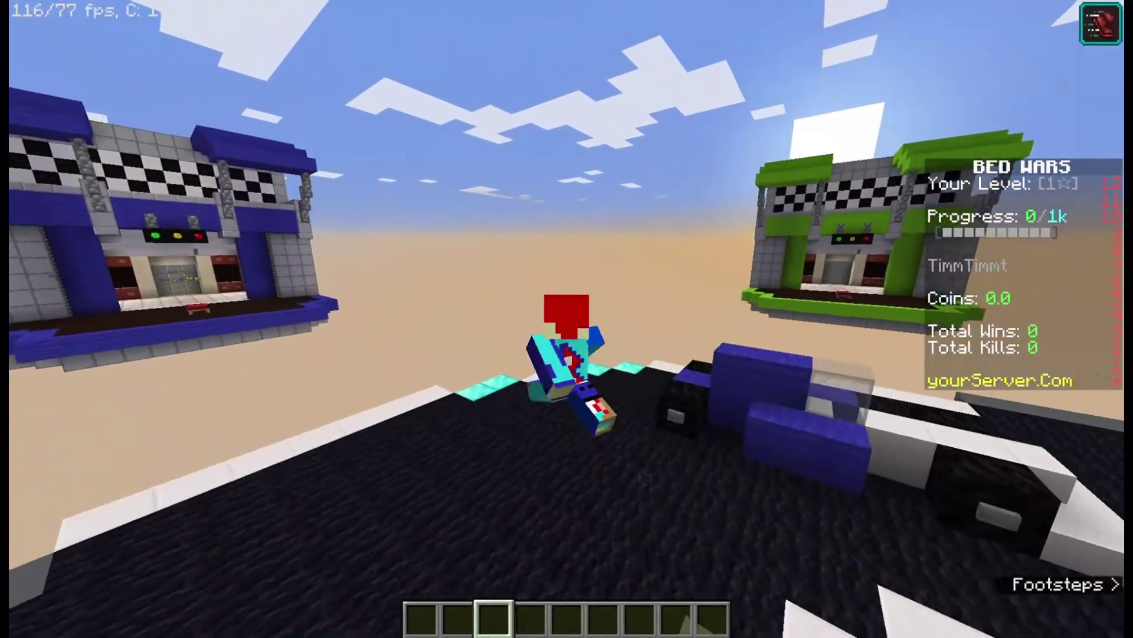
key(space)
key(w)
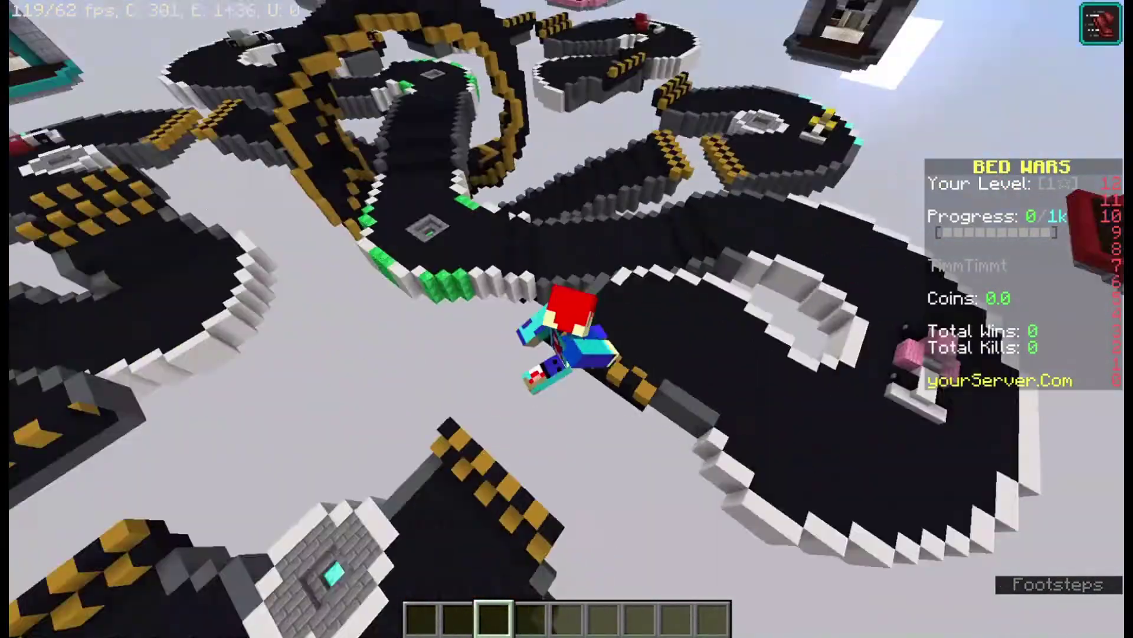
Add a diamond generator on the diamond block in the brick pit beside the blue race car with /bw addGenerator.
key(F5)
key(F5)
key(shift)
key(w)
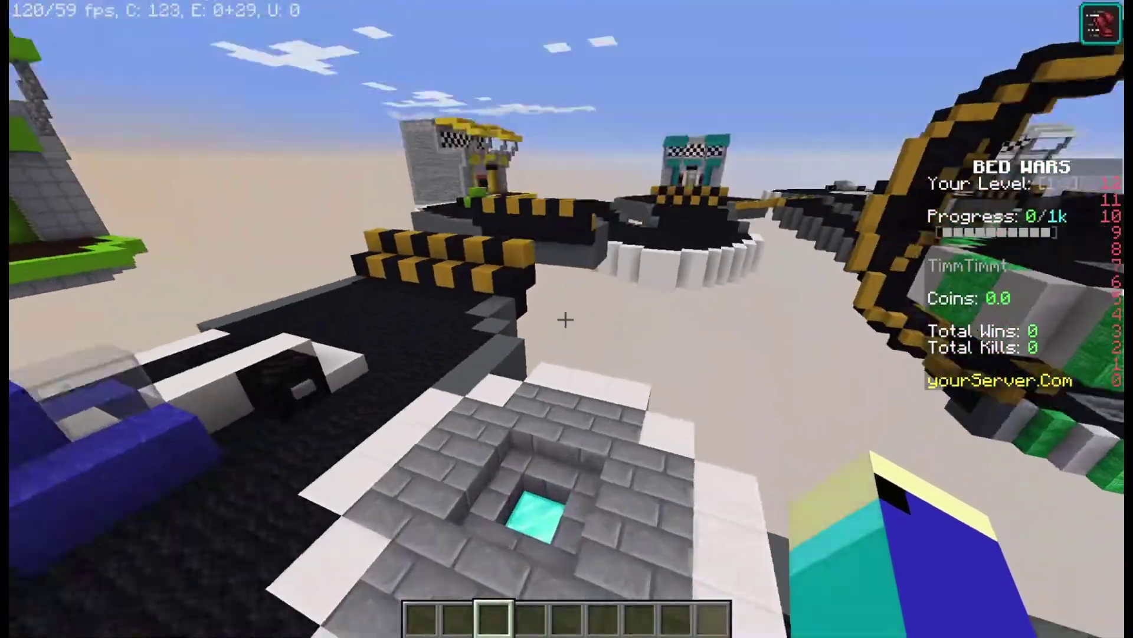
key(shift)
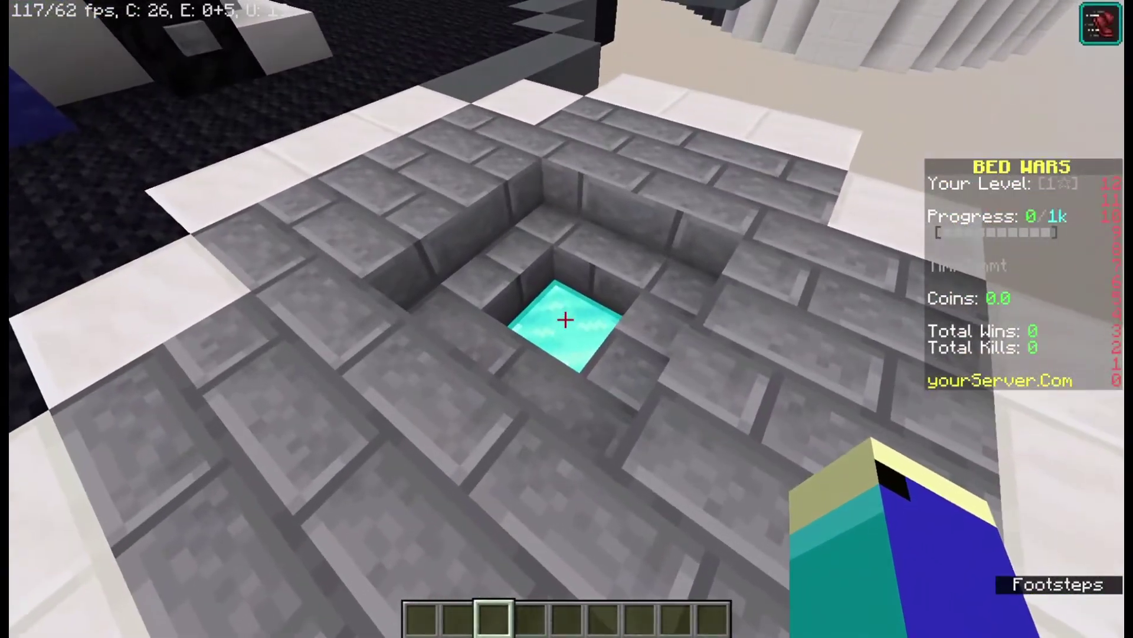
key(shift)
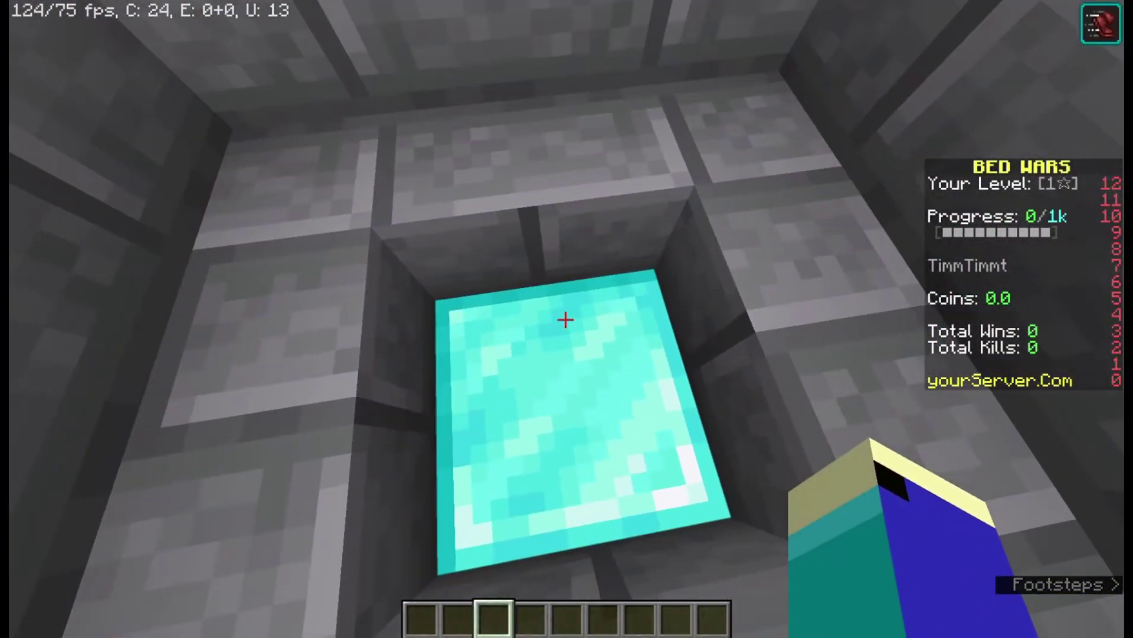
key(t)
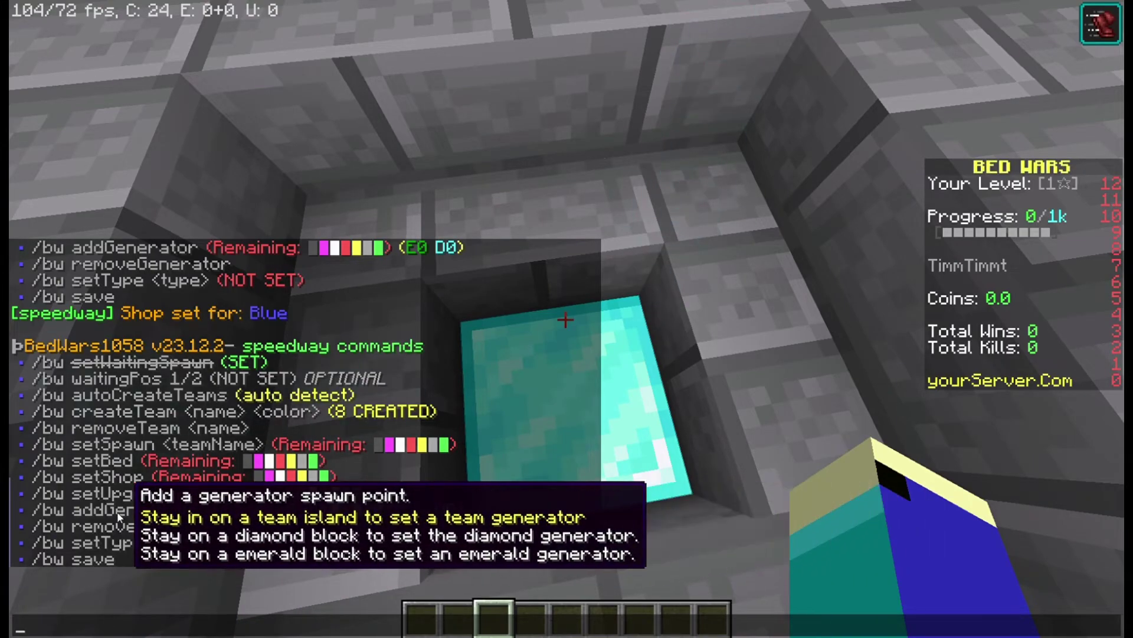
key(Escape)
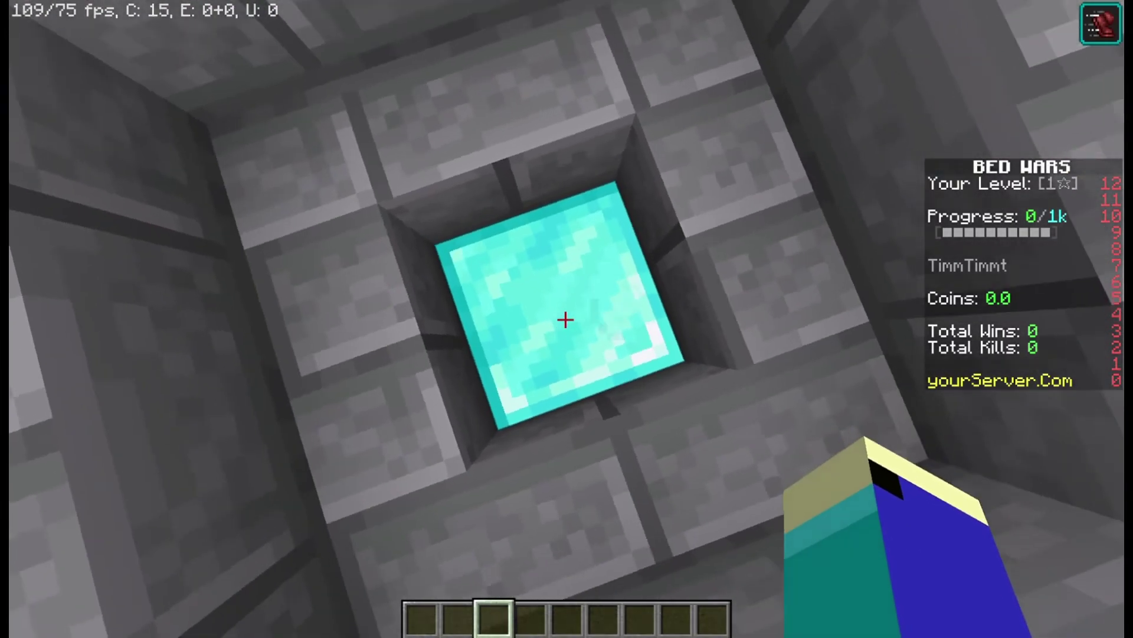
key(F5)
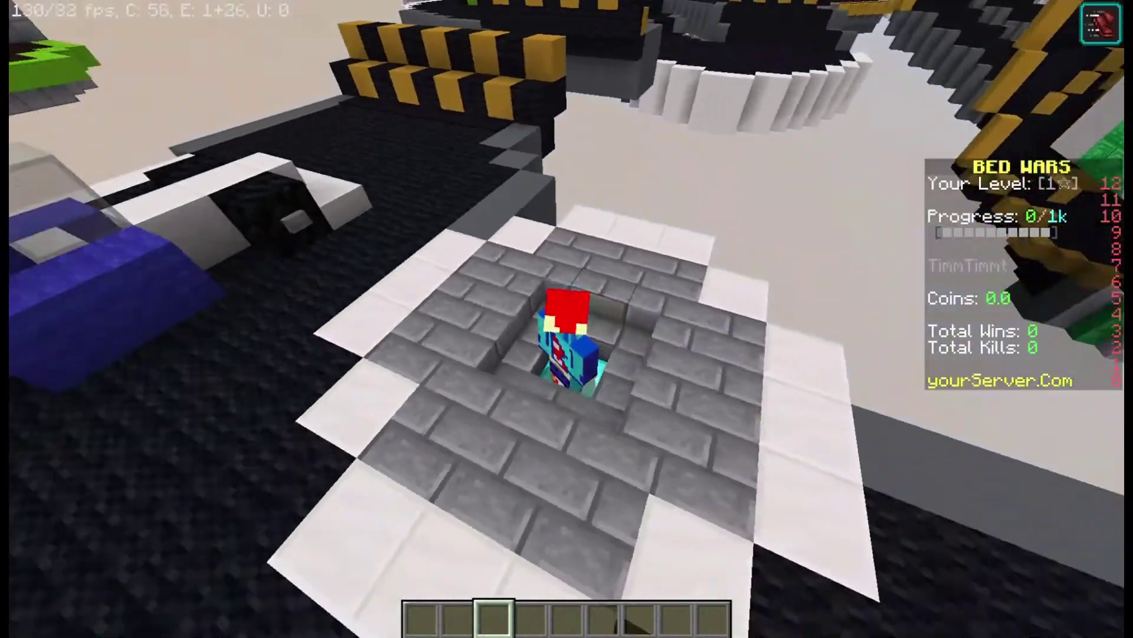
key(t)
click(150, 510)
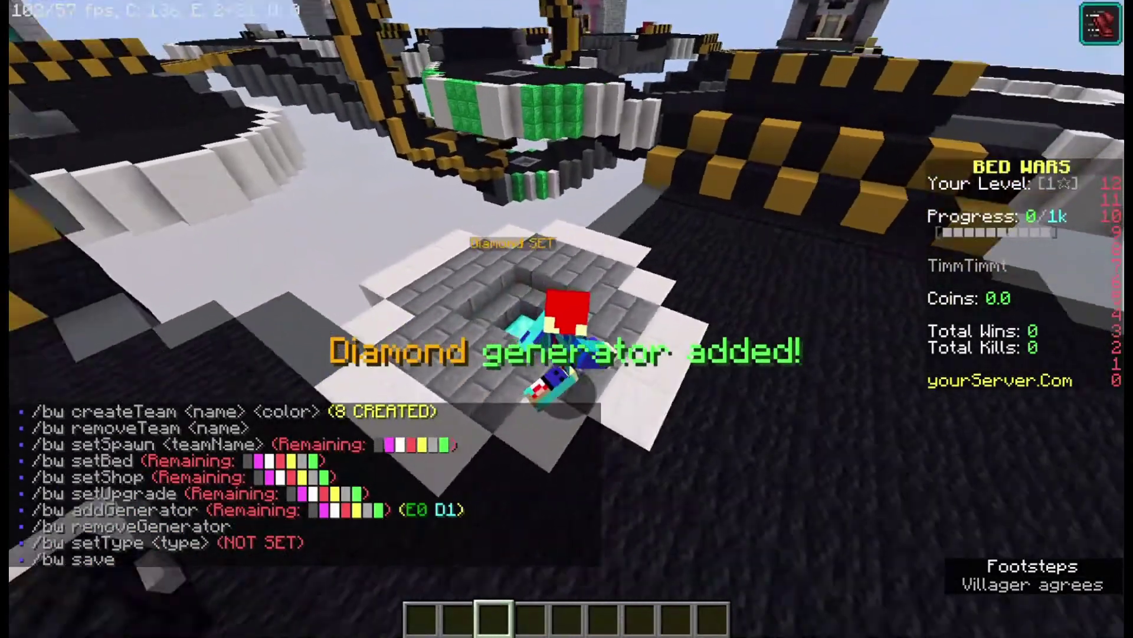
Break a stone brick stair at the rim of the diamond generator pit and place a matching one back.
click(567, 319)
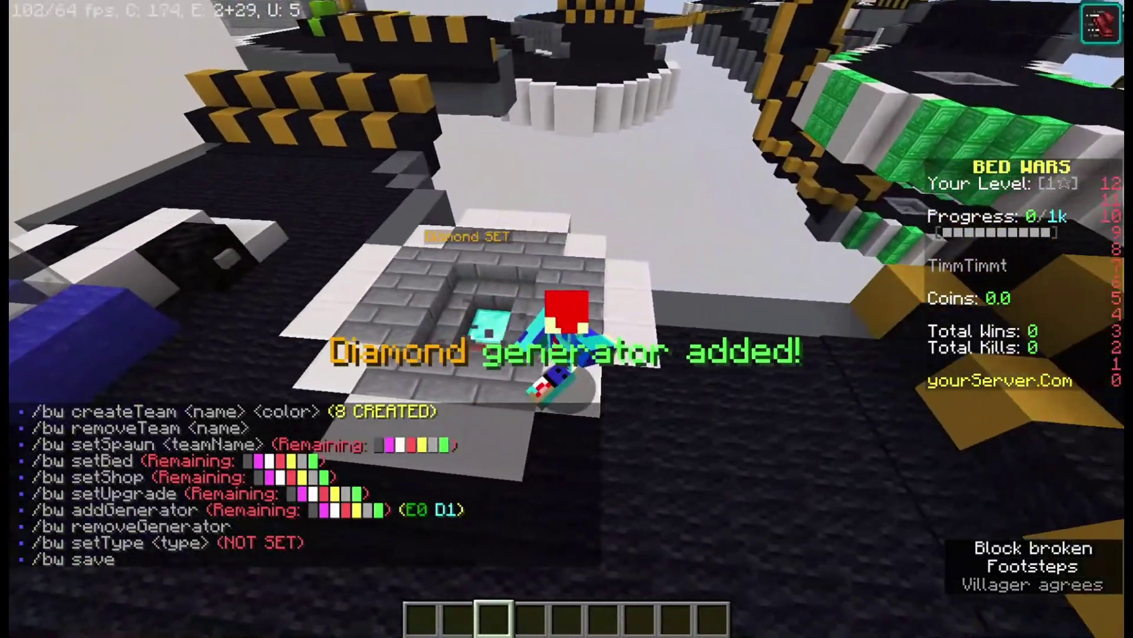
key(F5)
key(F5)
middle_click(567, 319)
right_click(567, 319)
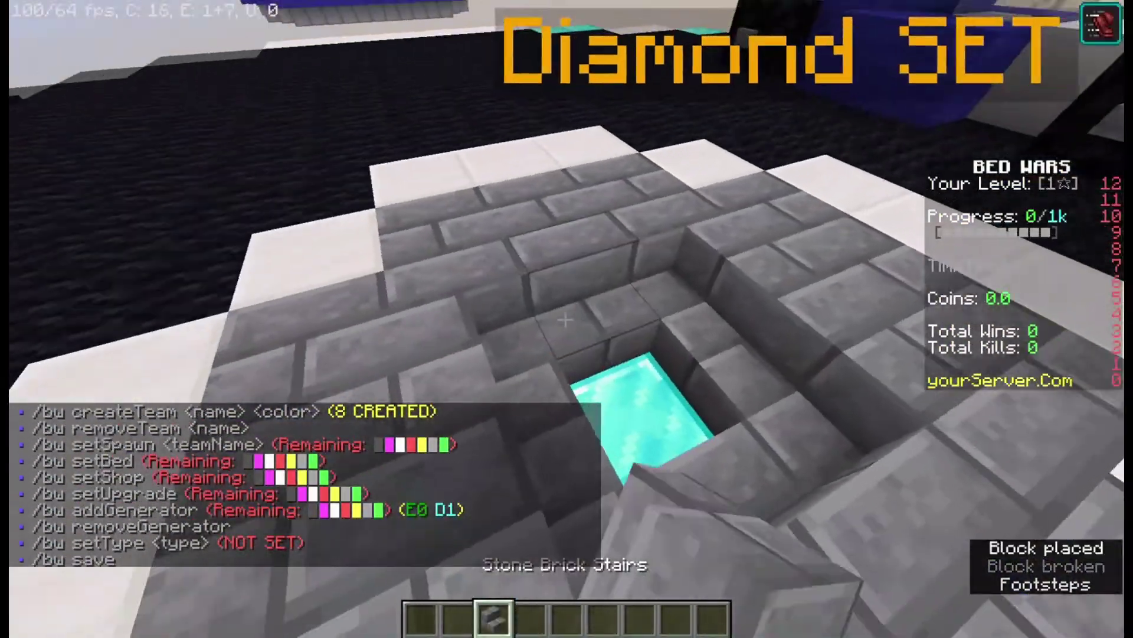
Add an emerald generator on the emerald block in the central track's brick pit with /bw addGenerator.
scroll(567, 319, down, 1)
key(w)
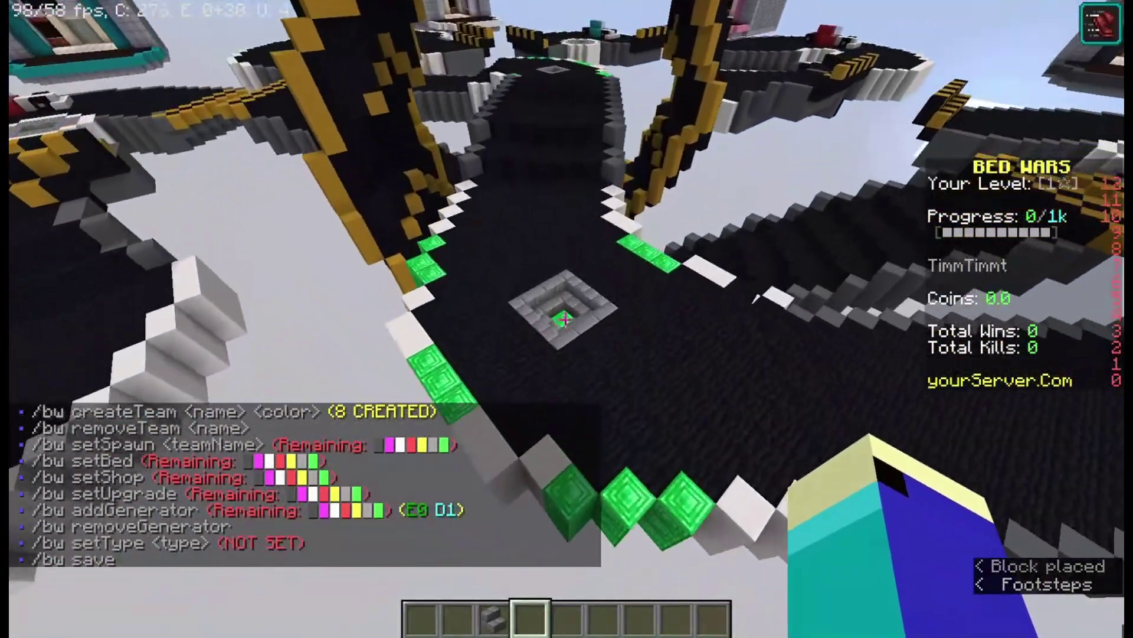
key(w)
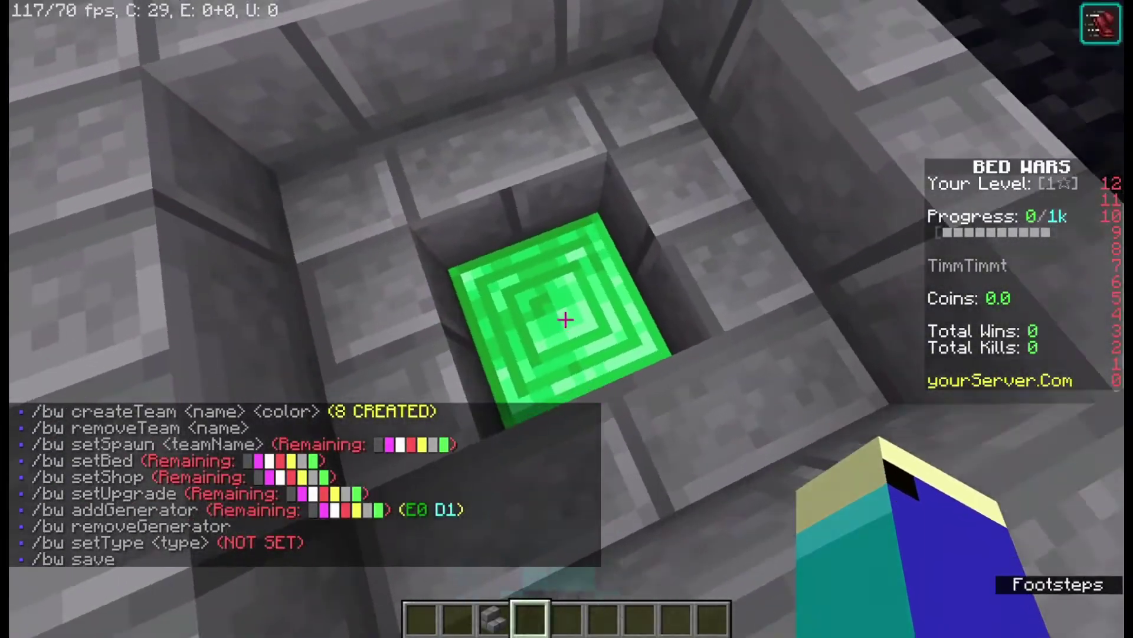
key(w)
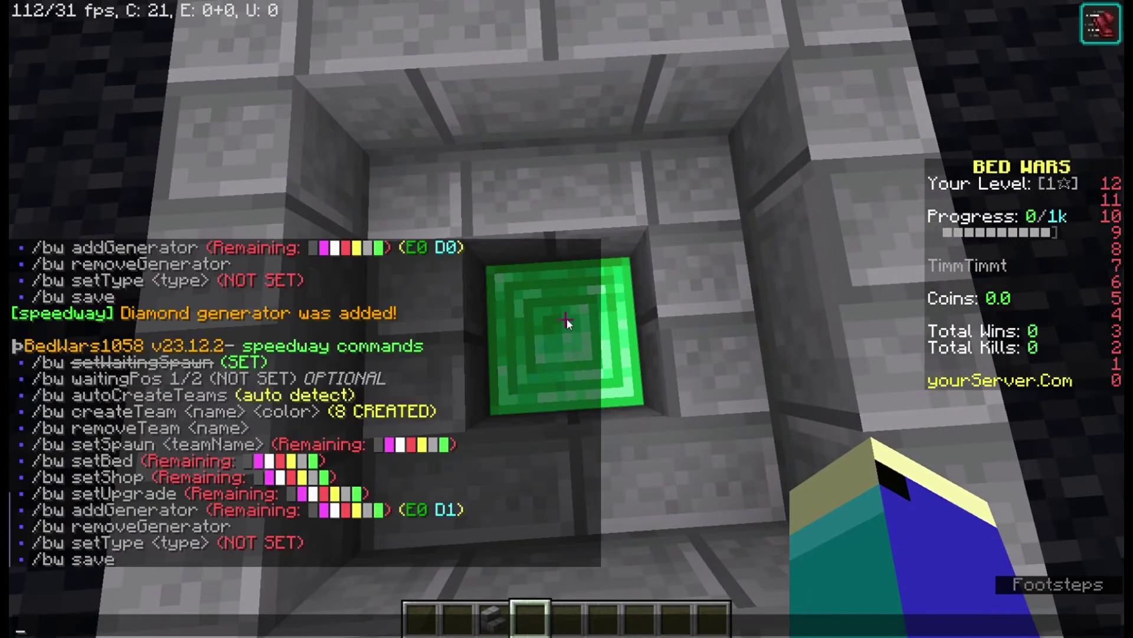
key(t)
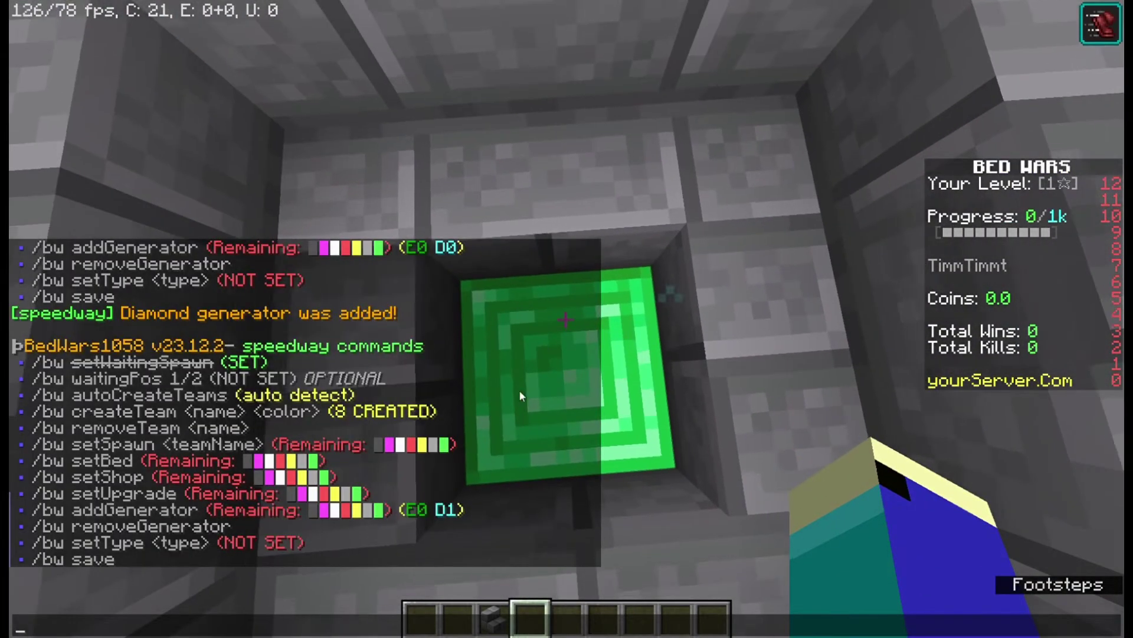
click(424, 509)
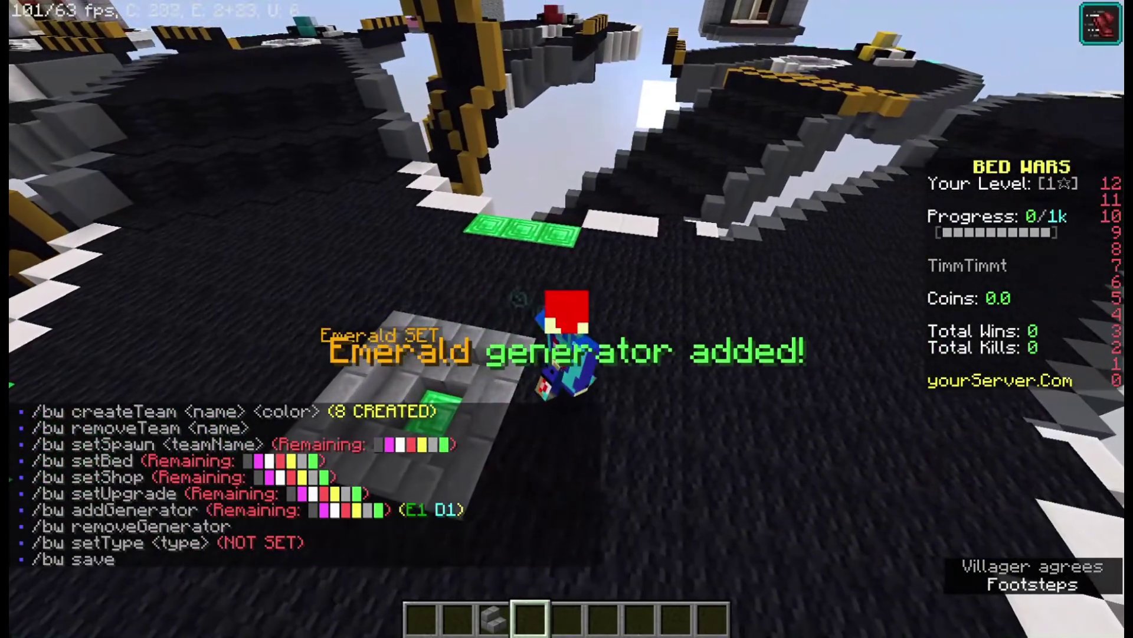
Set the speedway arena's type to Solo with /bw setType.
key(w)
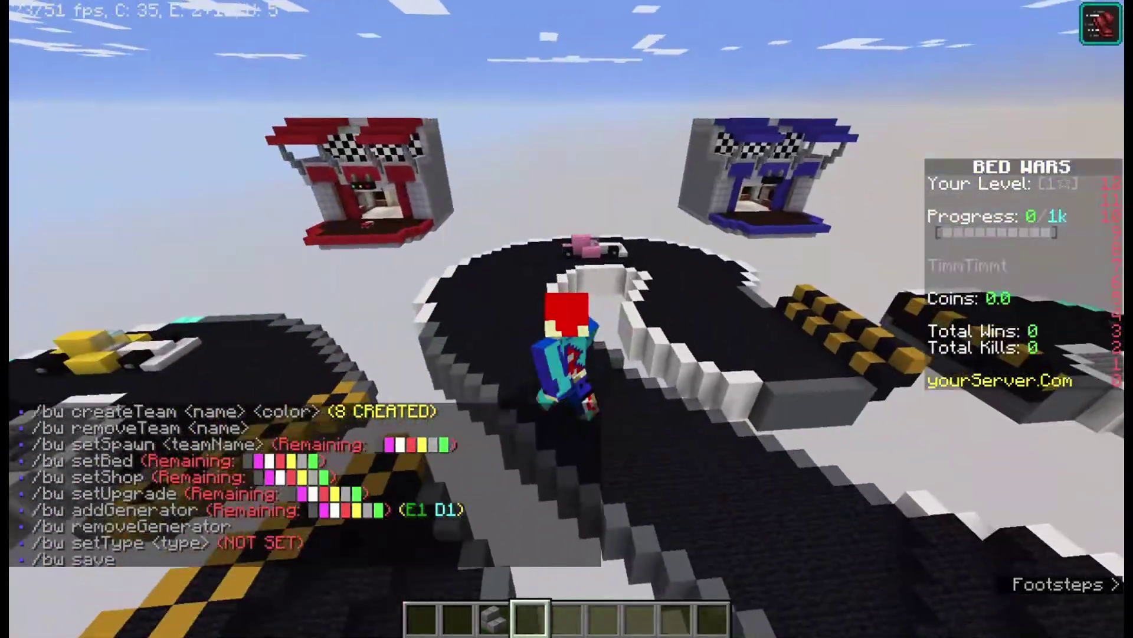
key(space)
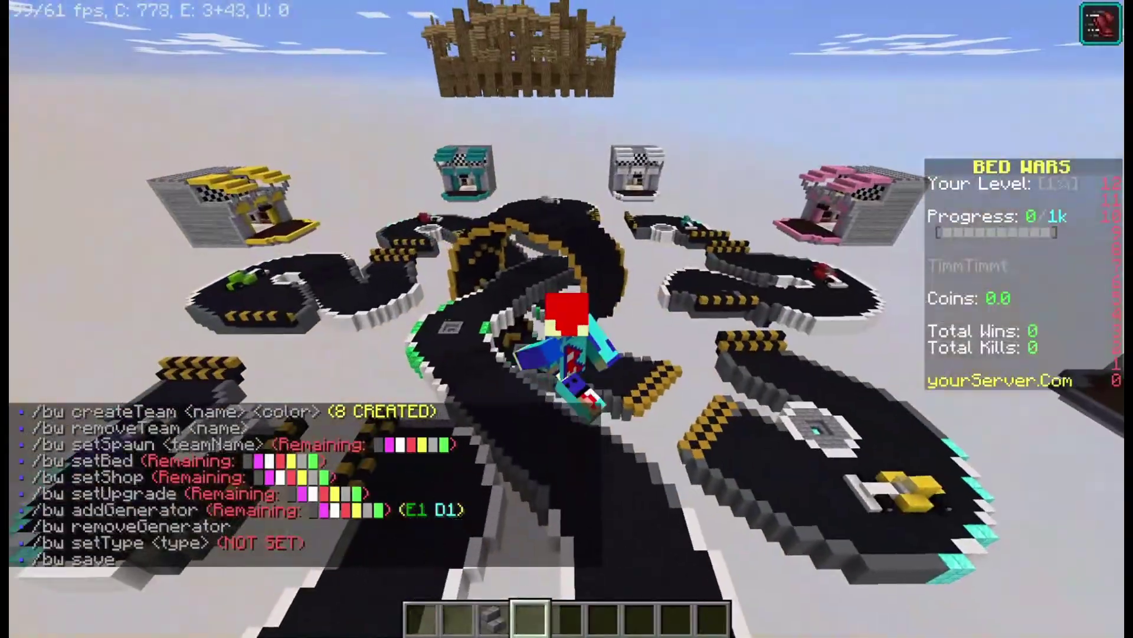
key(w)
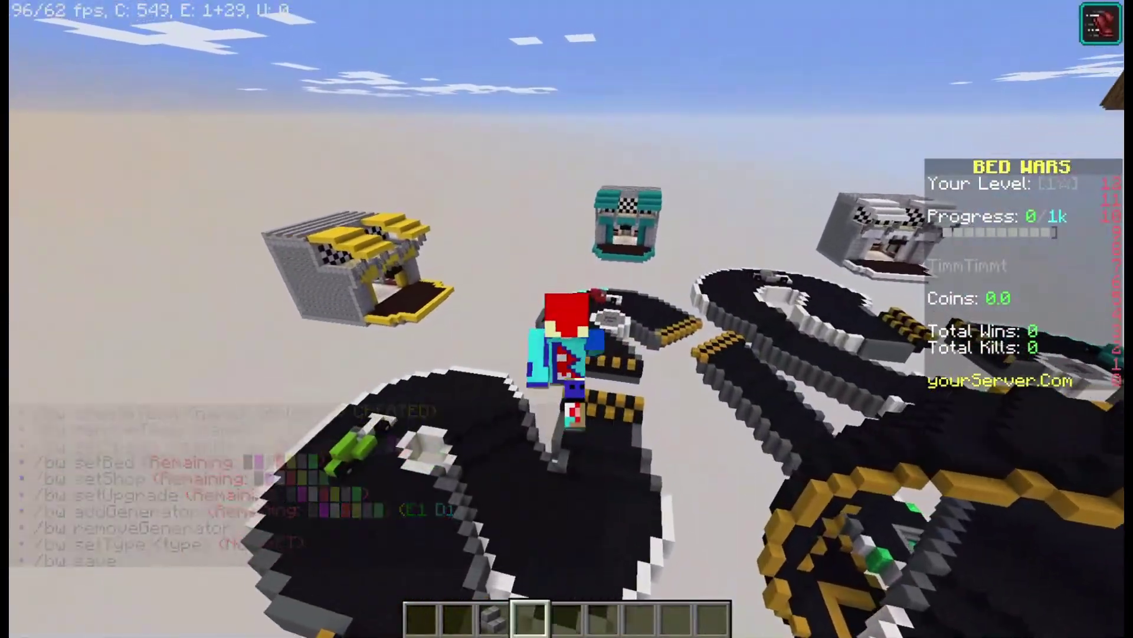
key(F5)
key(F5)
key(t)
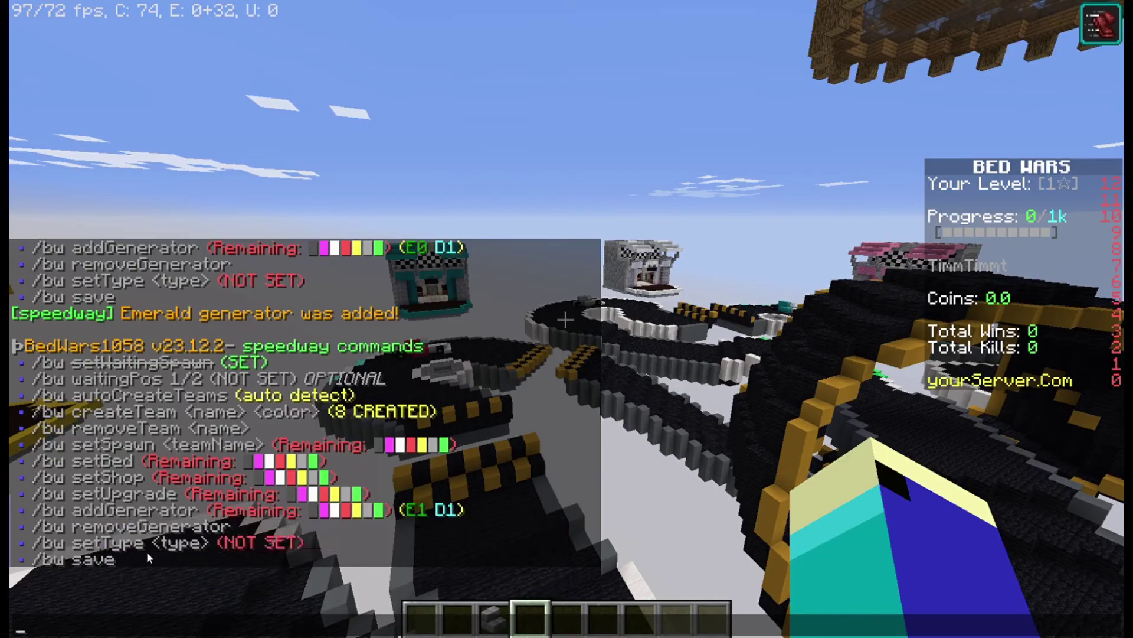
click(120, 546)
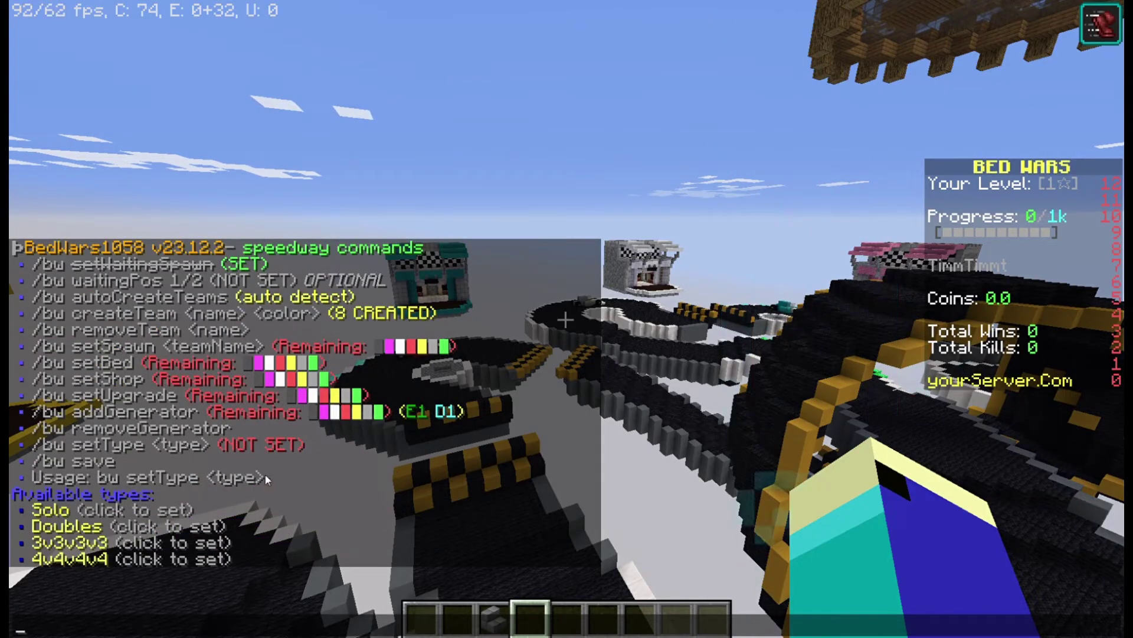
click(52, 510)
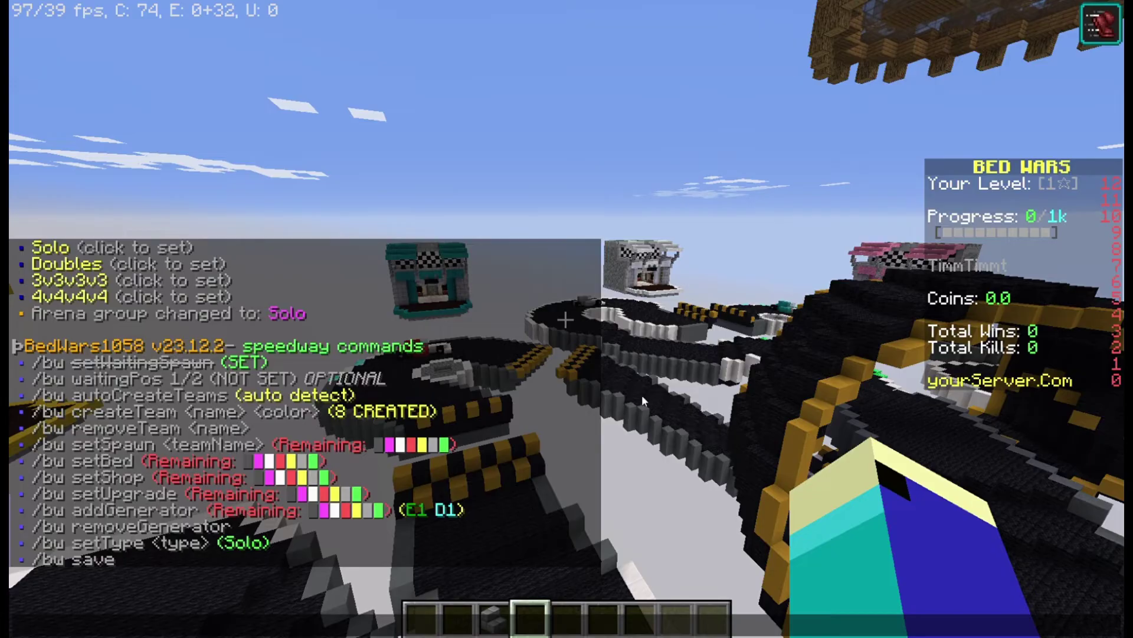
Save the speedway arena with /bw save and go back to the lobby.
key(Escape)
key(F5)
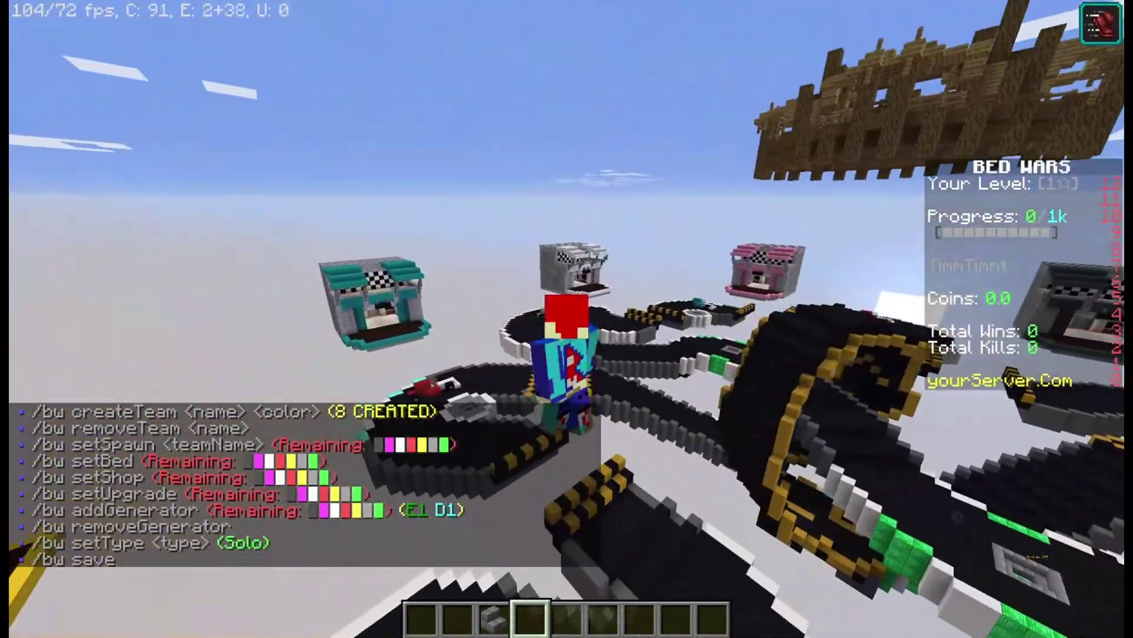
key(F5)
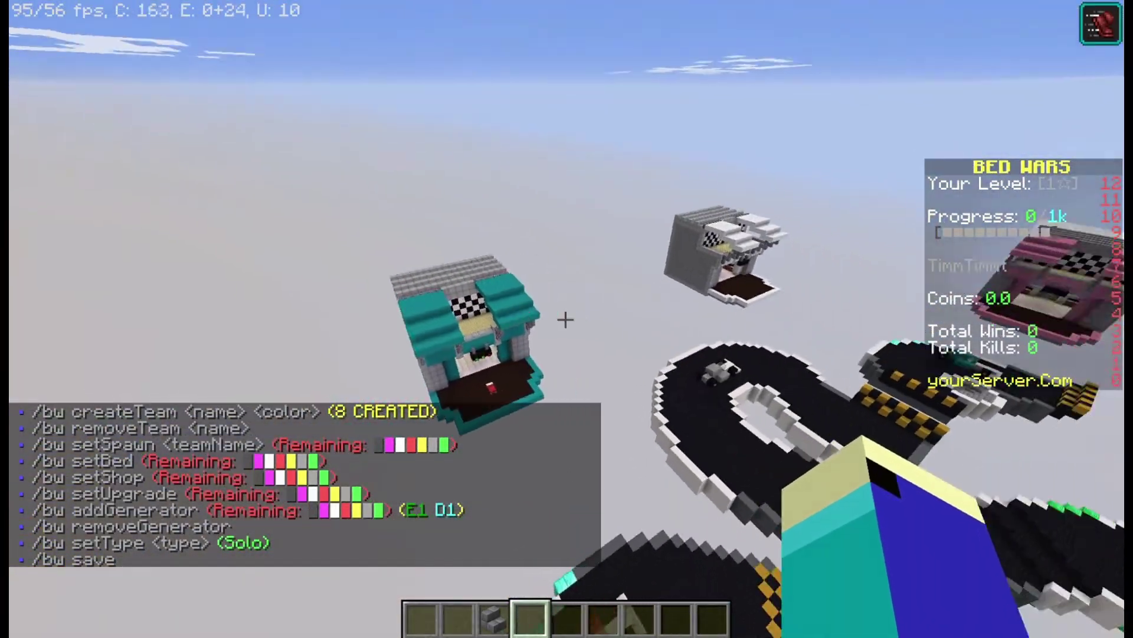
key(t)
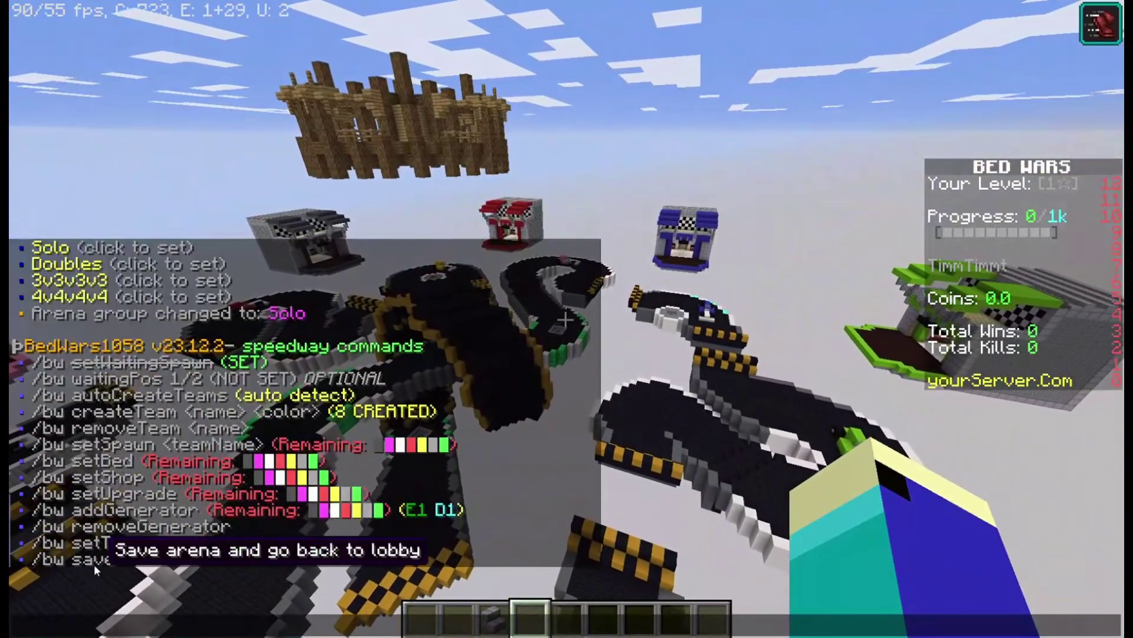
click(93, 564)
key(Return)
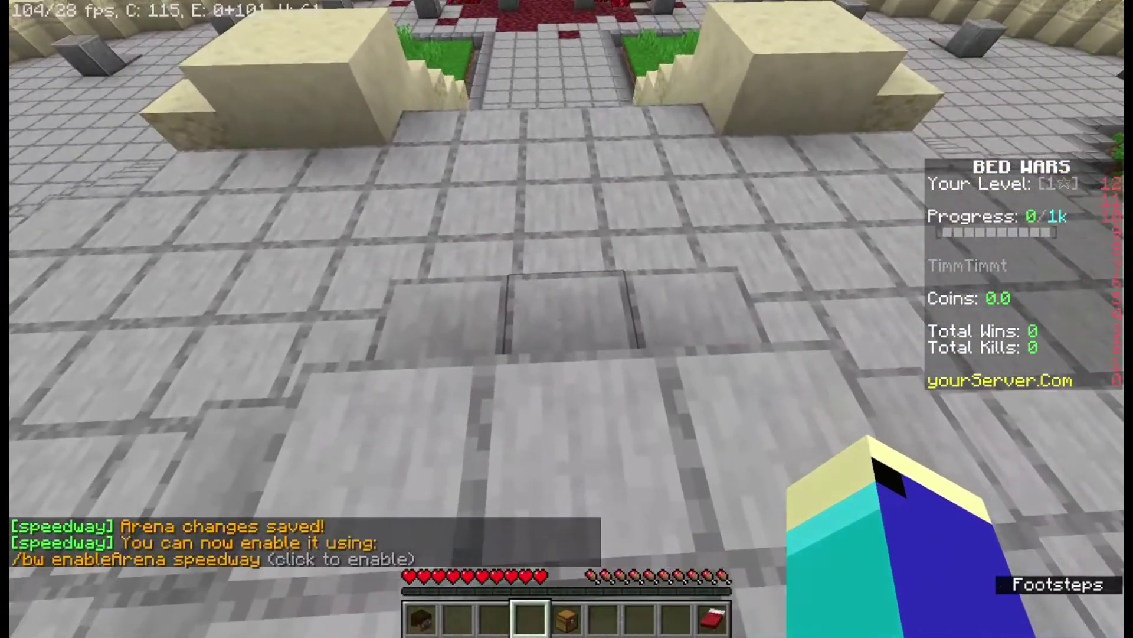
Check the Arena Selector in the lobby for joinable arenas.
key(F5)
key(F5)
key(F5)
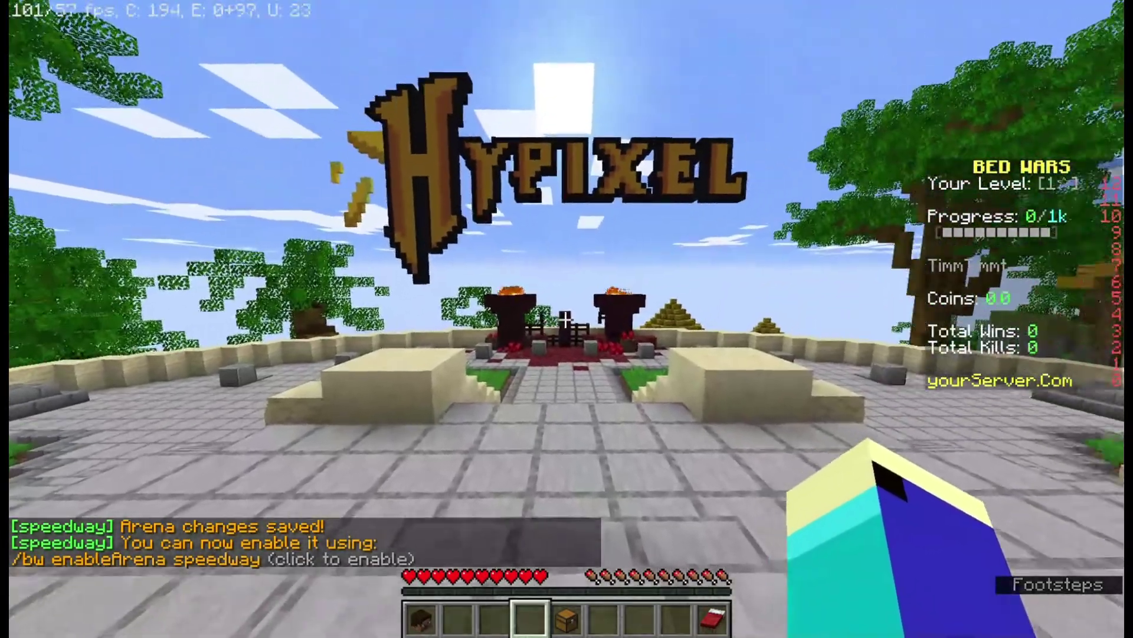
key(t)
key(Escape)
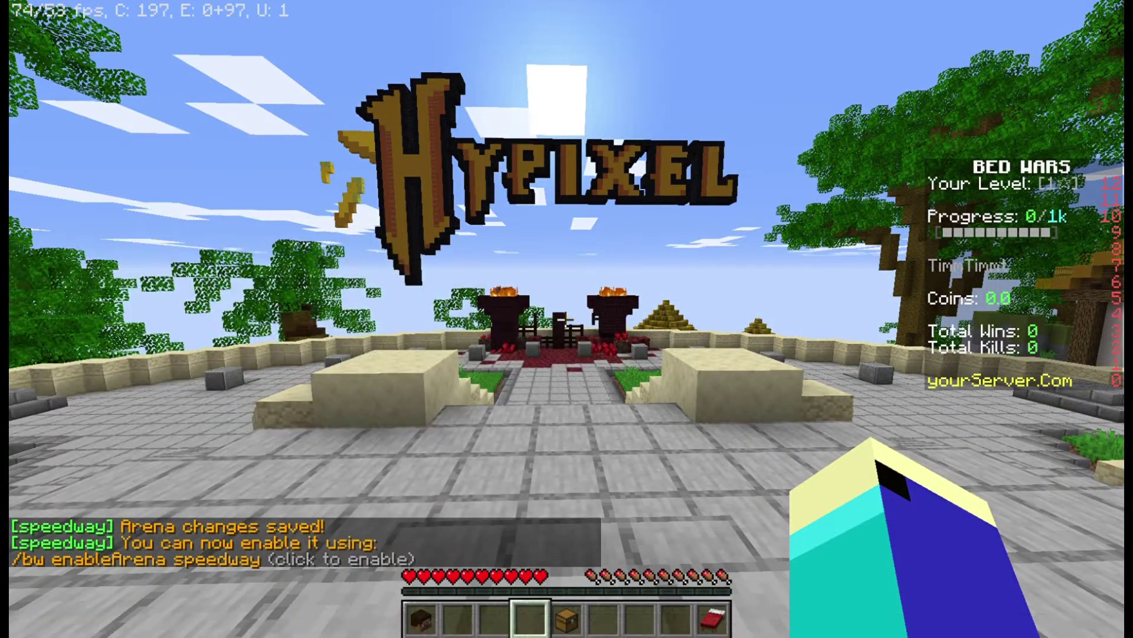
key(5)
right_click(567, 319)
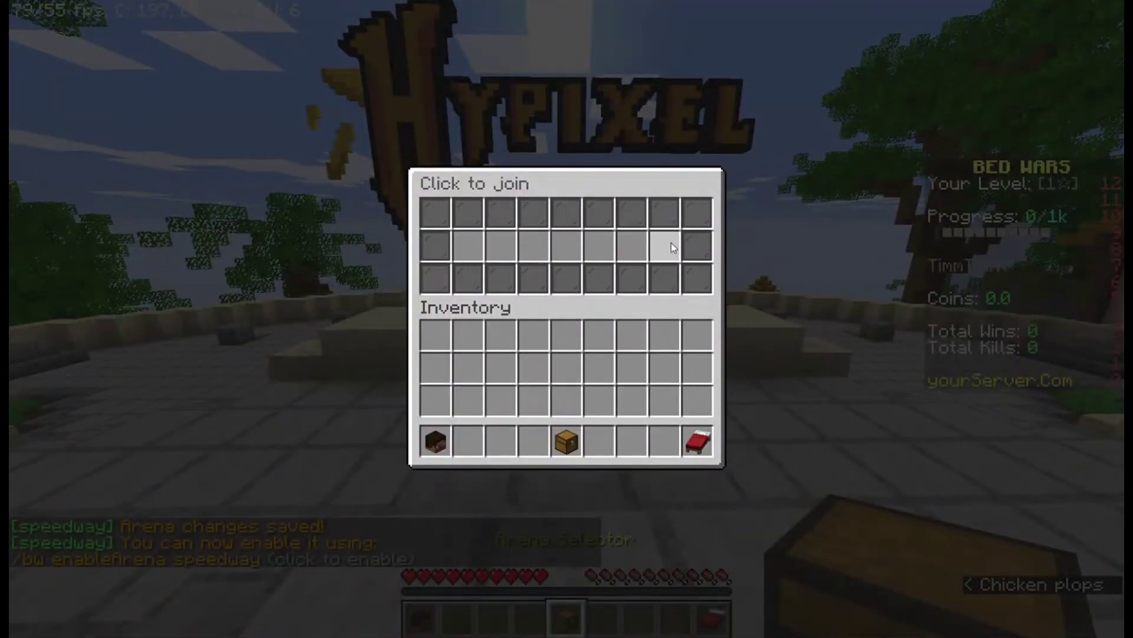
key(Escape)
Try to enable the arena with /bw enableArena speedway and read through the chat output for each team.
key(t)
click(338, 560)
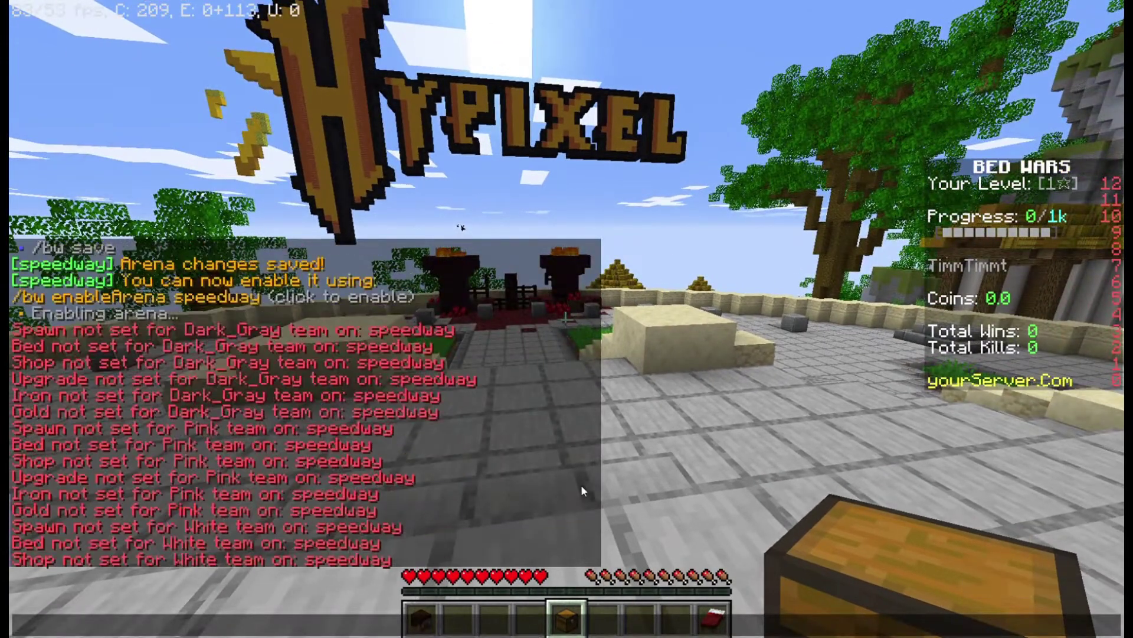
scroll(371, 365, up, 3)
scroll(371, 363, down, 4)
scroll(378, 348, up, 2)
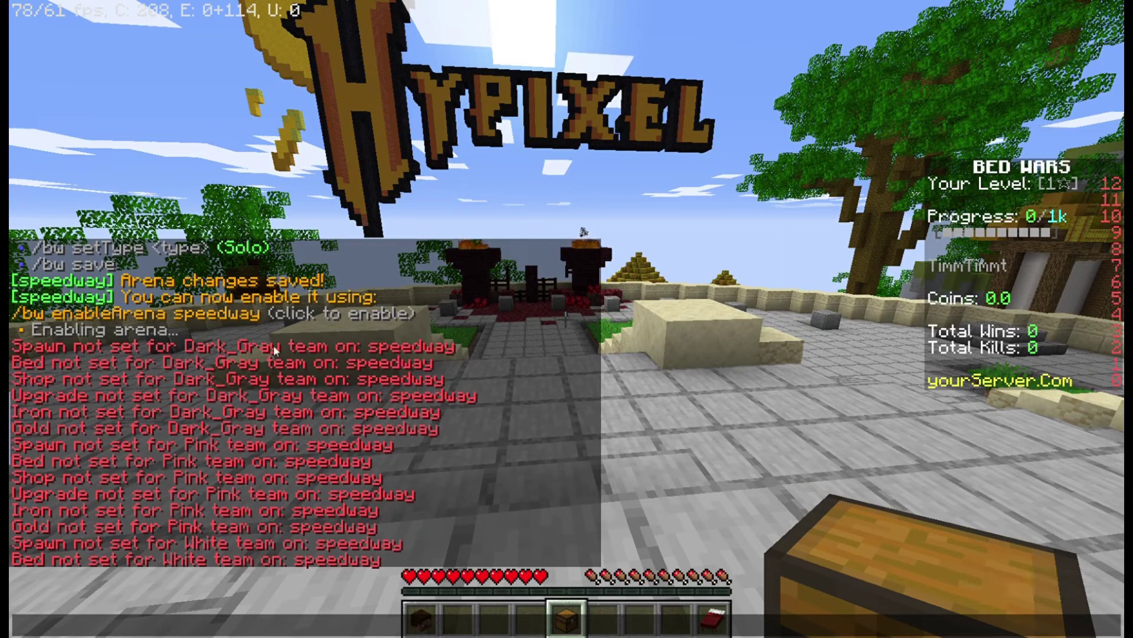
scroll(395, 356, down, 3)
scroll(394, 359, up, 6)
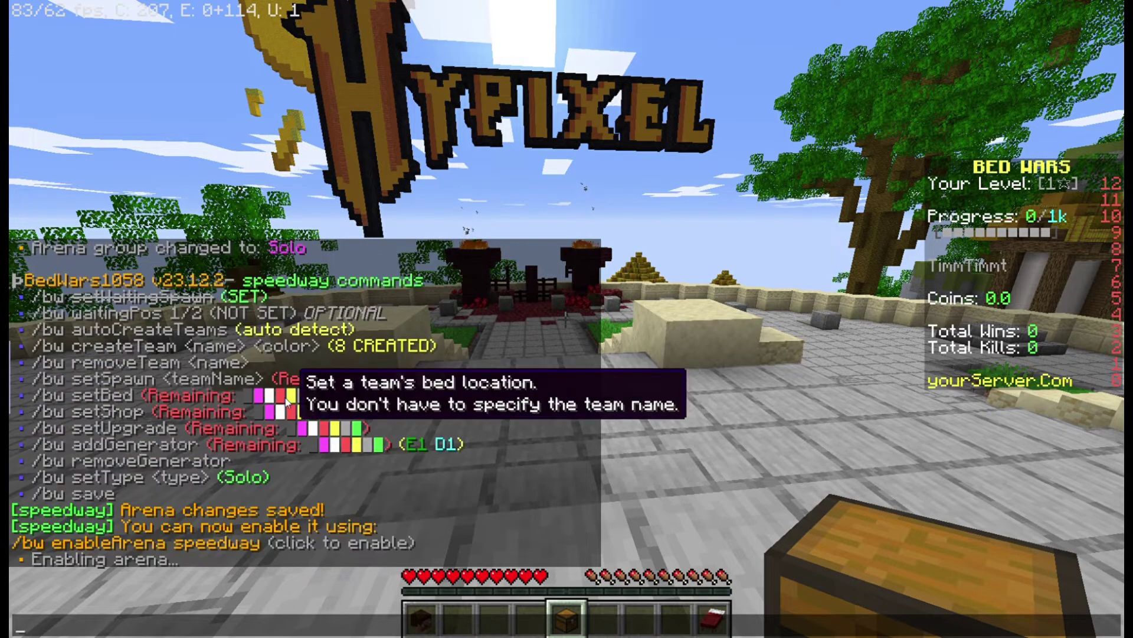
scroll(331, 408, down, 6)
scroll(420, 381, up, 1)
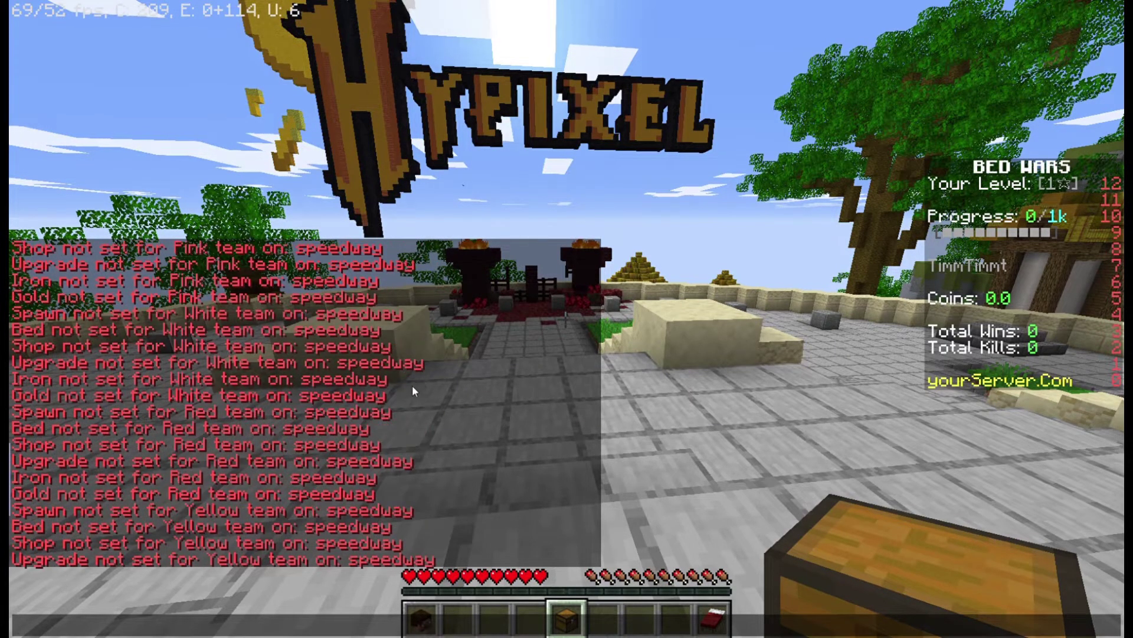
scroll(419, 381, up, 2)
scroll(266, 370, down, 3)
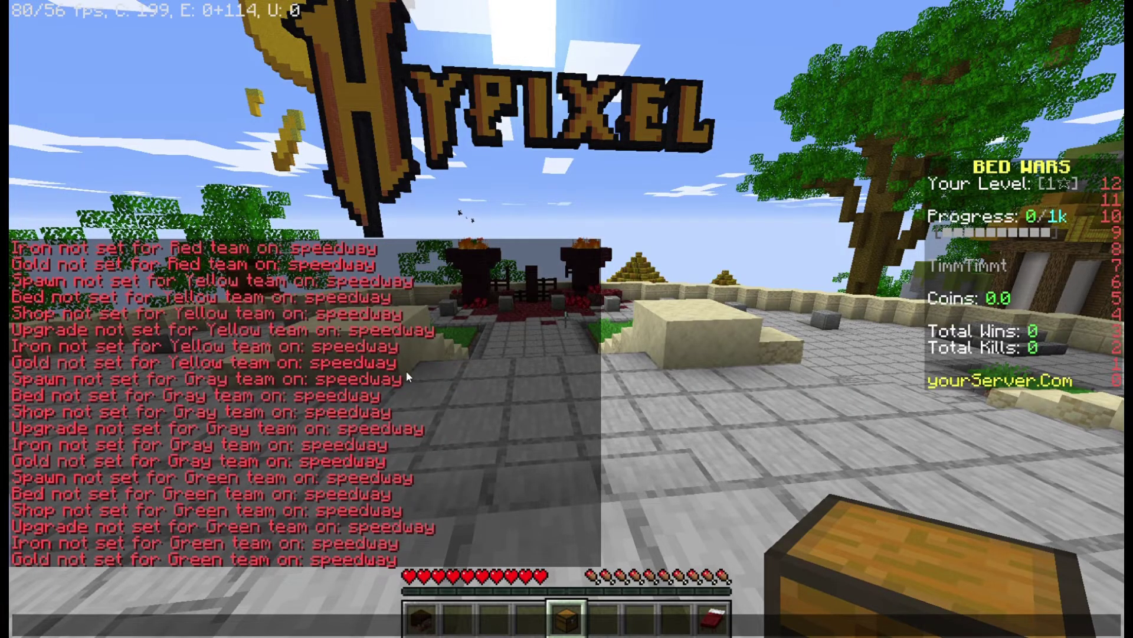
key(Escape)
Walk through the lobby towards the purple portal, checking the Arena Selector on the way.
key(w)
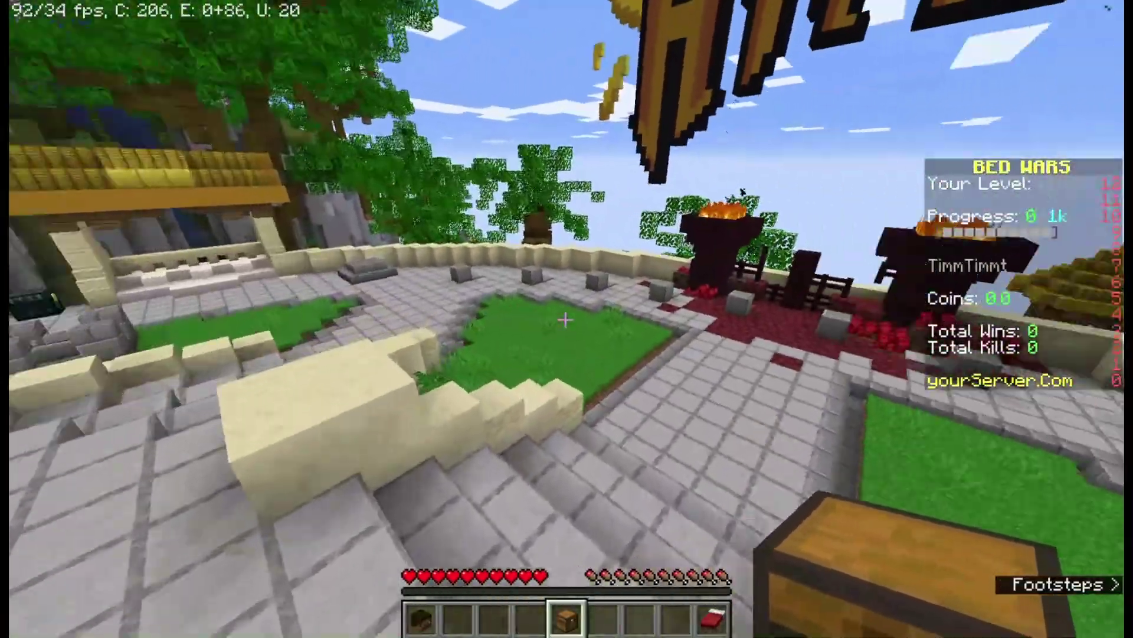
right_click(565, 319)
key(Escape)
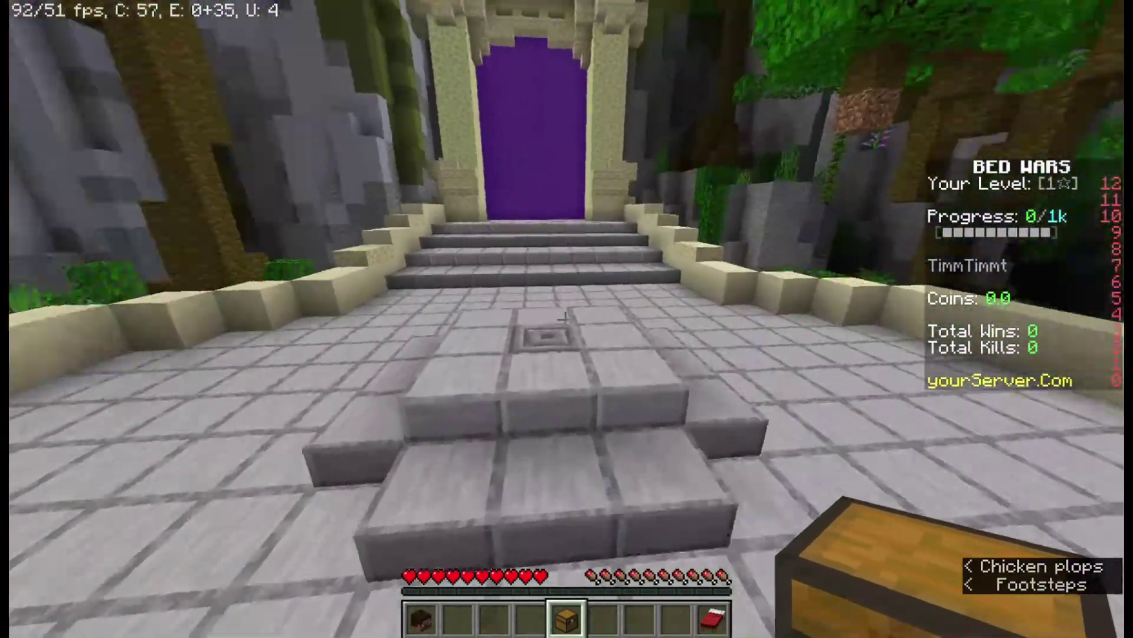
key(6)
key(w)
key(w)
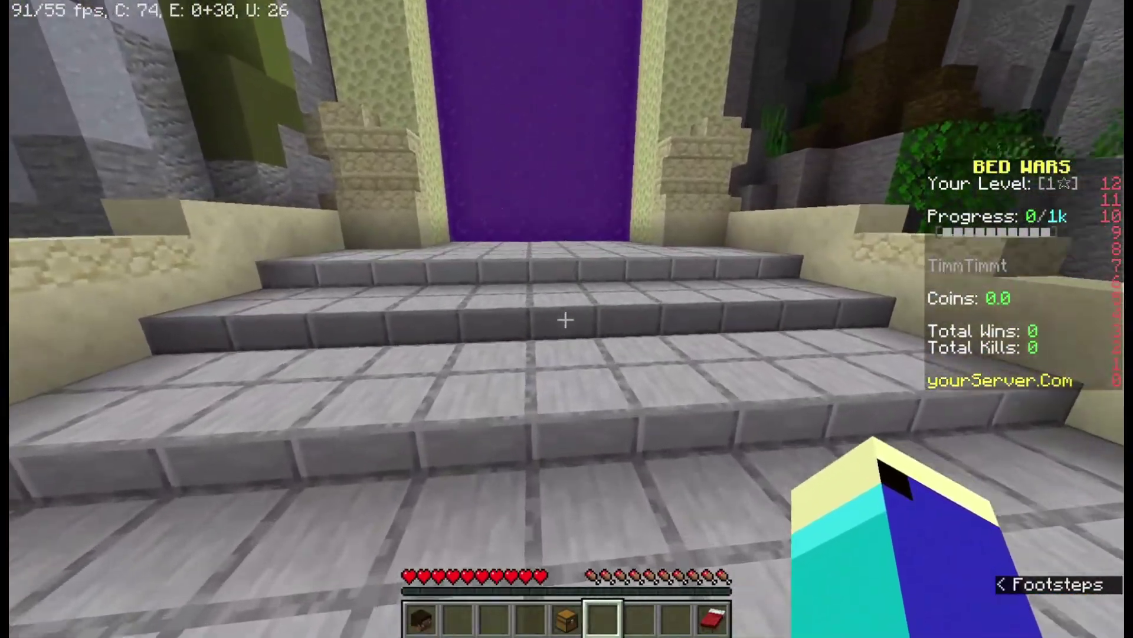
Walk up the steps and through the purple portal in the lobby.
key(w)
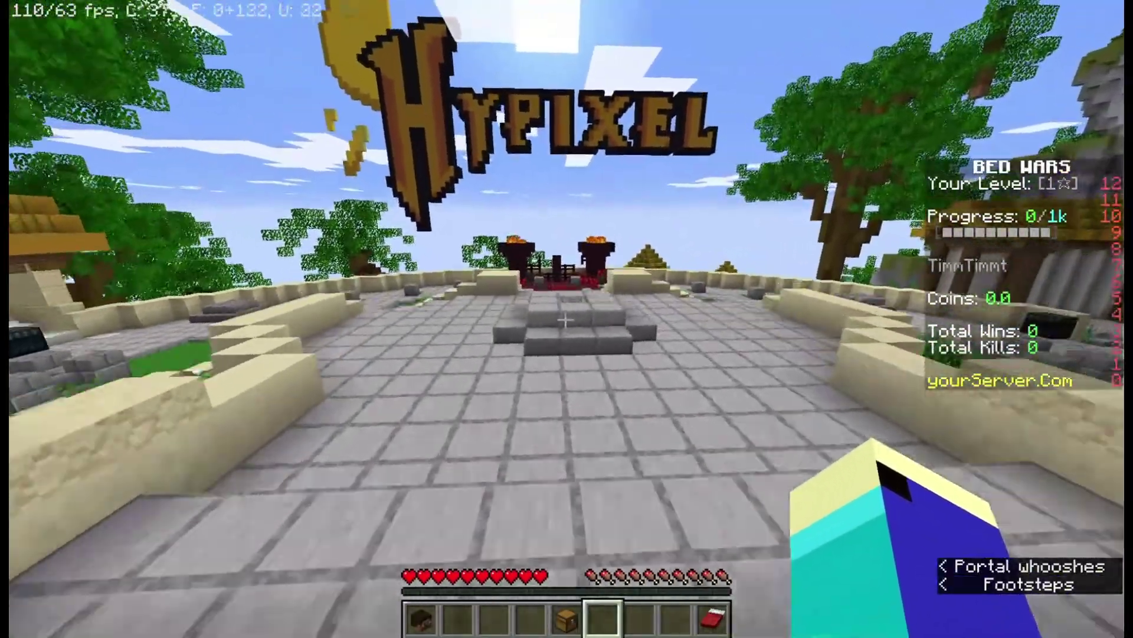
key(Escape)
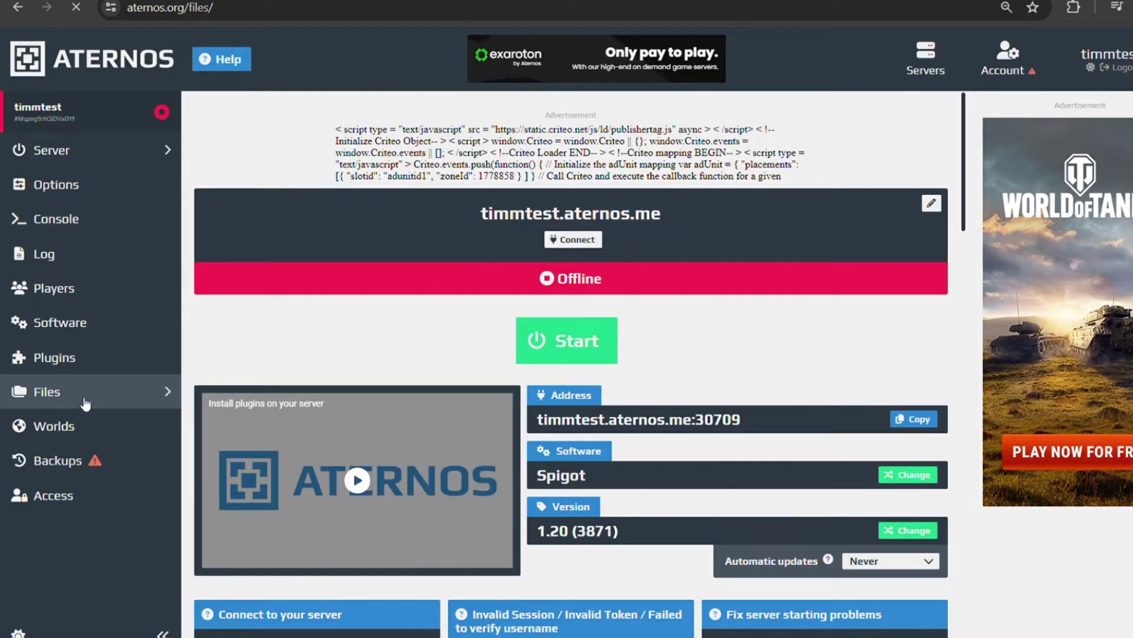
Switch to the Aternos file manager, open config.yml in the CombatPlus plugin folder and examine its attack speed, damage and sword blocking settings.
scroll(399, 362, down, 4)
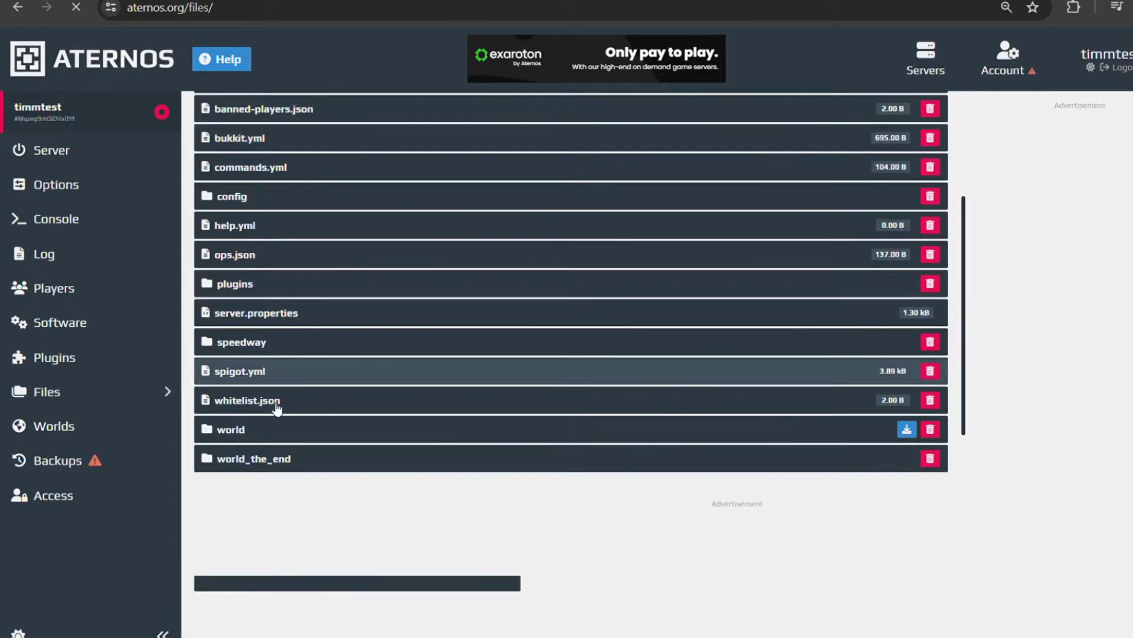
click(264, 289)
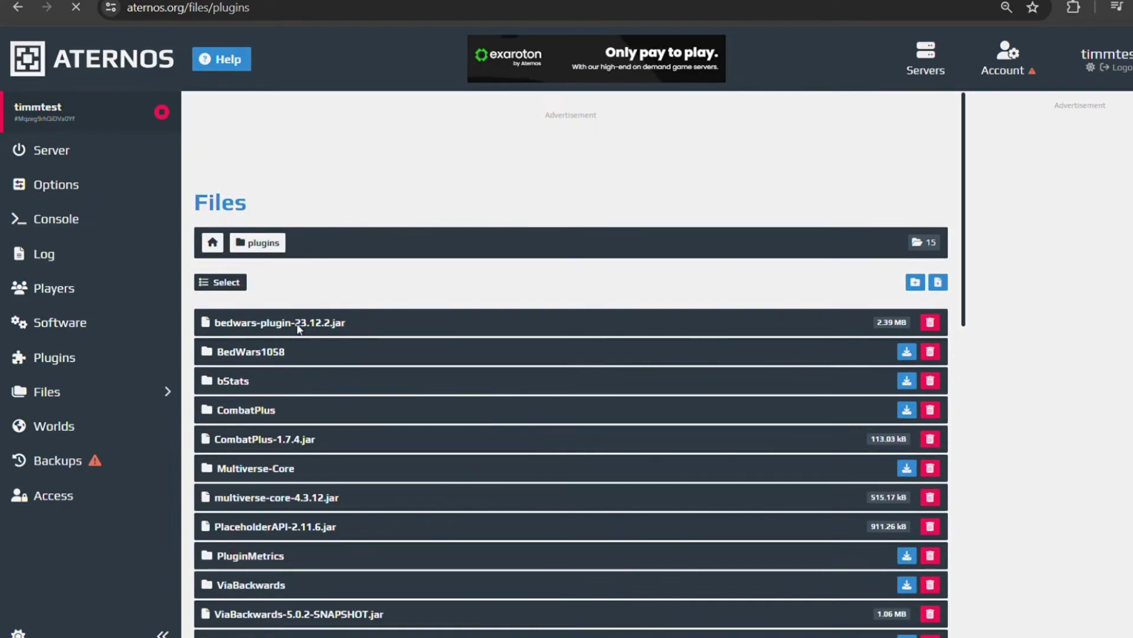
scroll(298, 328, down, 3)
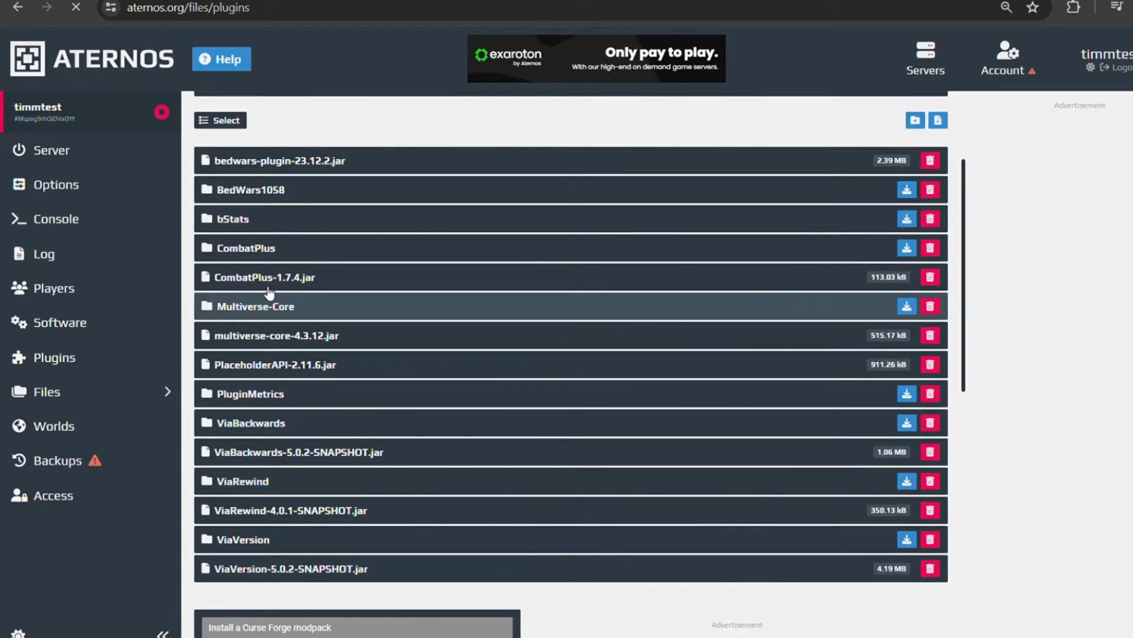
click(286, 249)
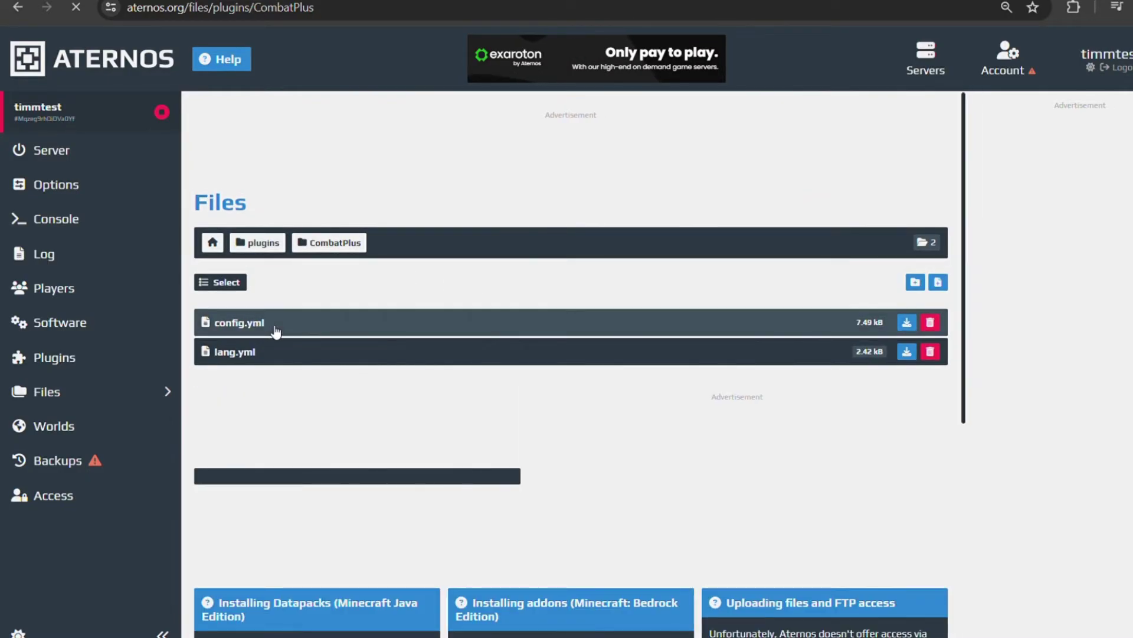
scroll(475, 382, down, 8)
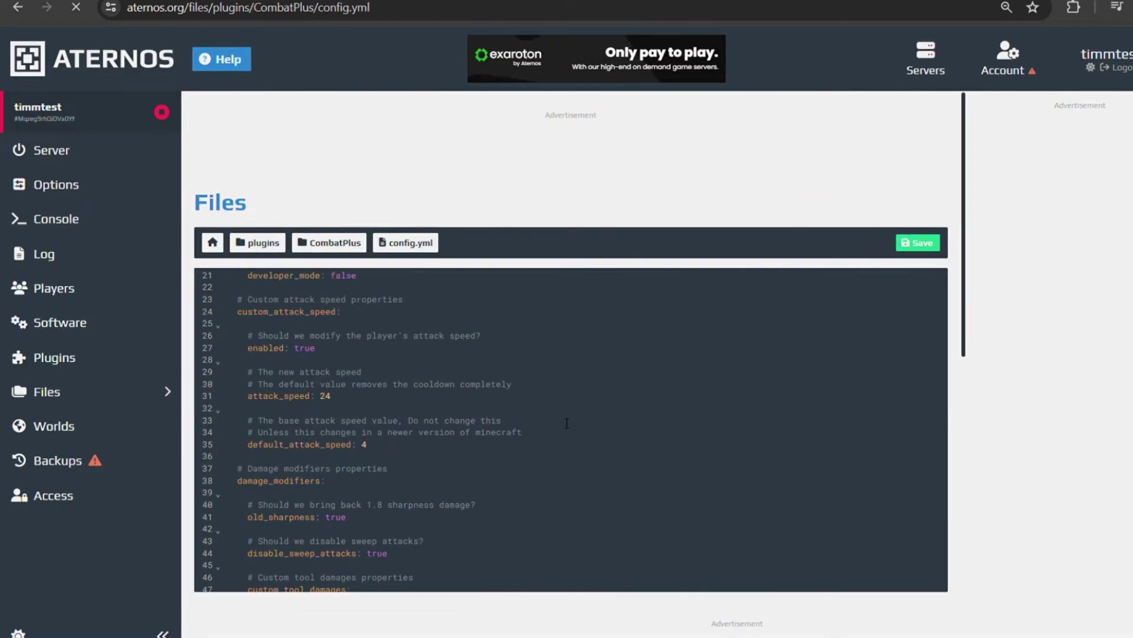
scroll(475, 381, down, 20)
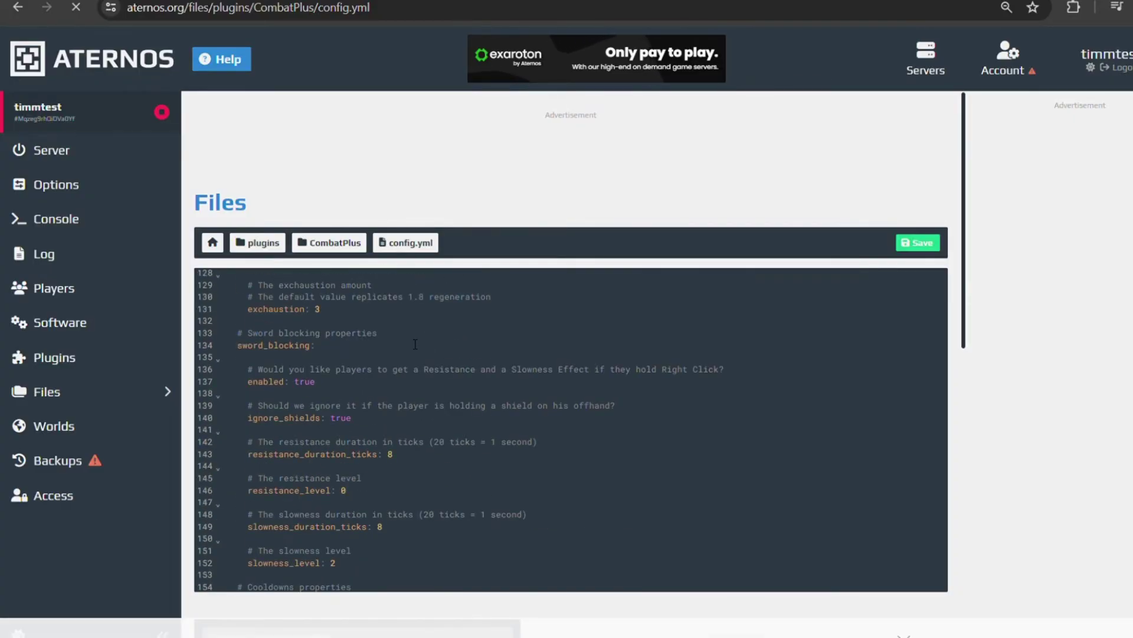
scroll(415, 344, down, 8)
scroll(335, 387, up, 3)
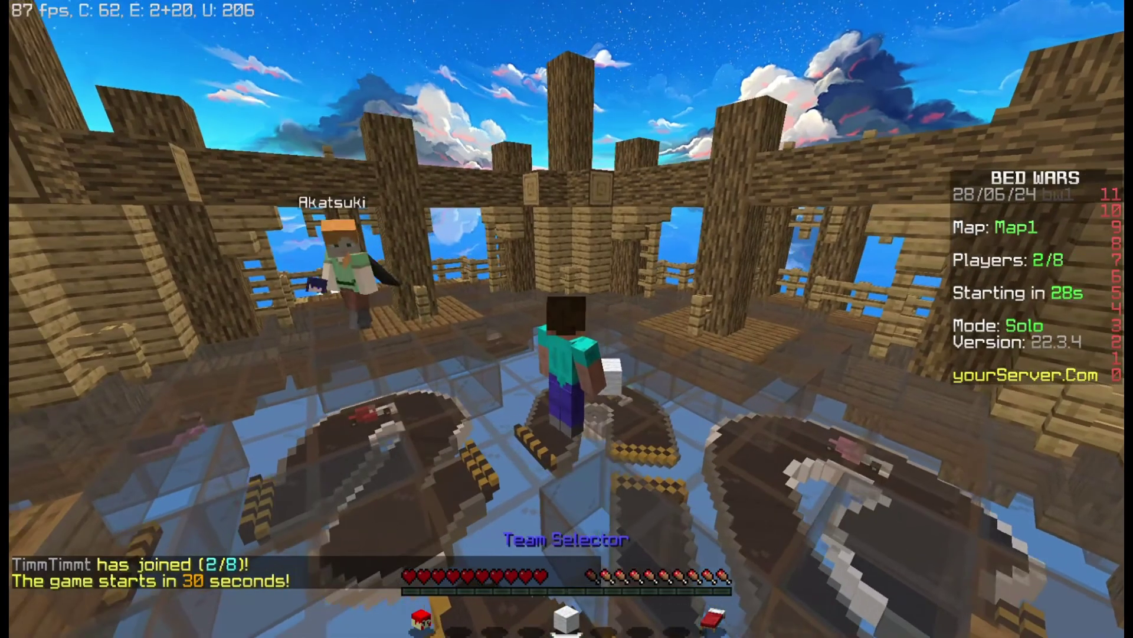
Cycle the camera back to first-person view in the waiting lobby of the Solo match on Map1.
key(F5)
key(F5)
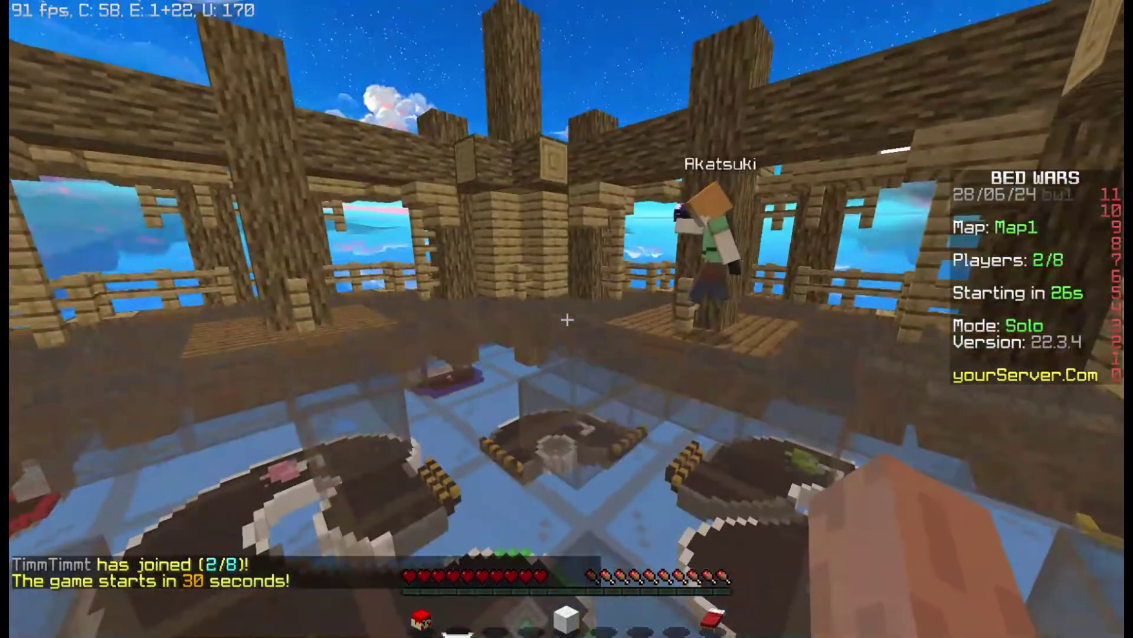
key(5)
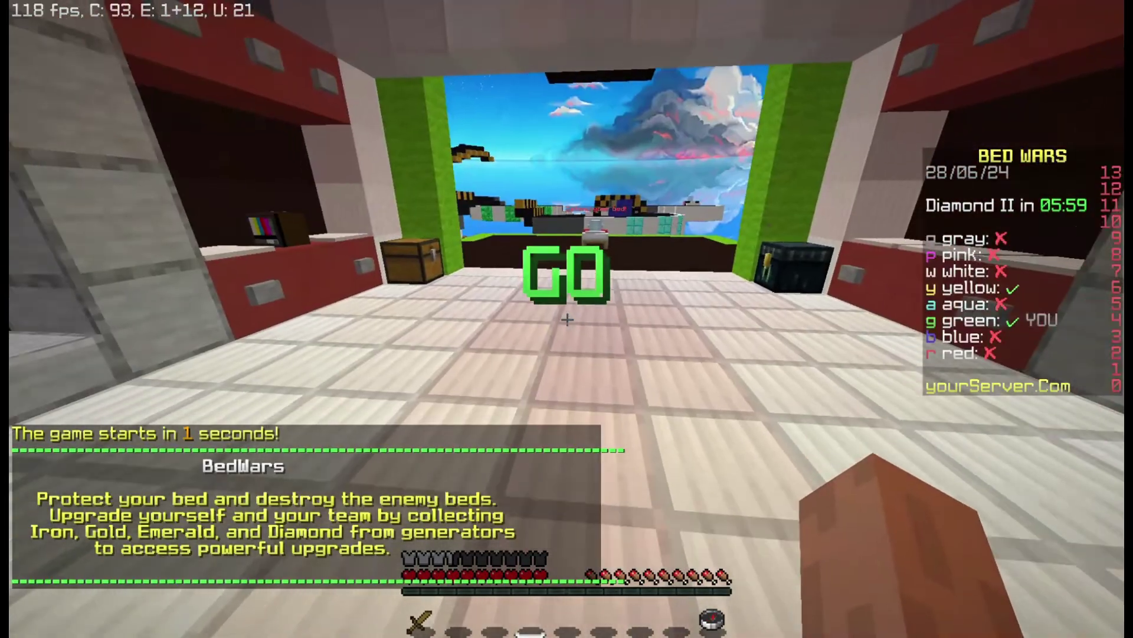
Look around the green team's base, go to the item shop villager and buy an armour upgrade from Quick Buy.
key(w)
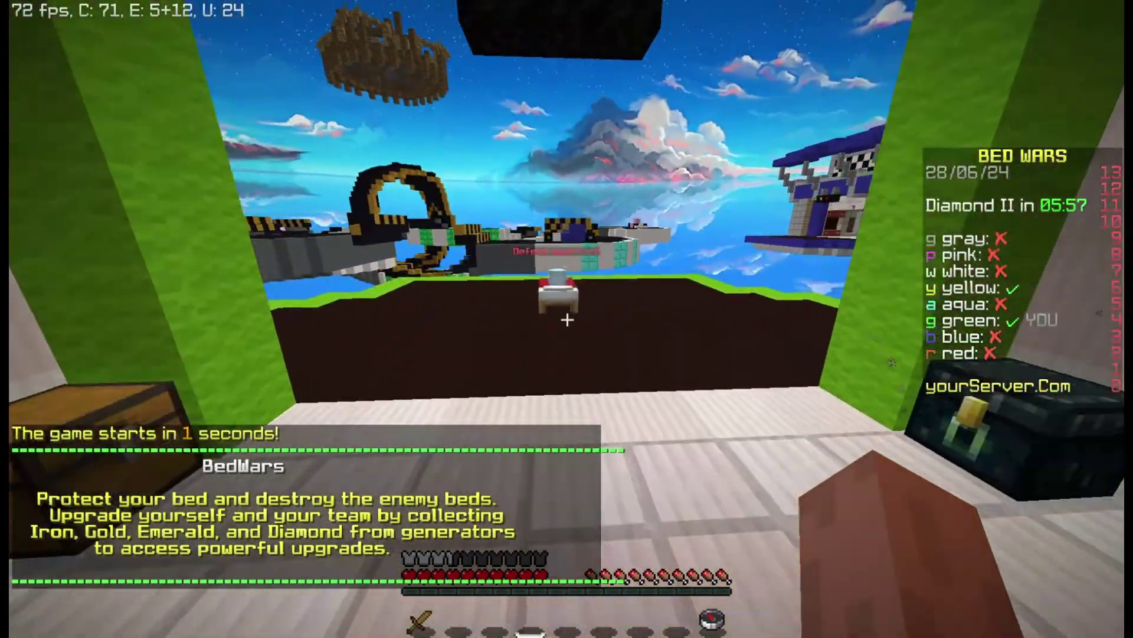
key(w)
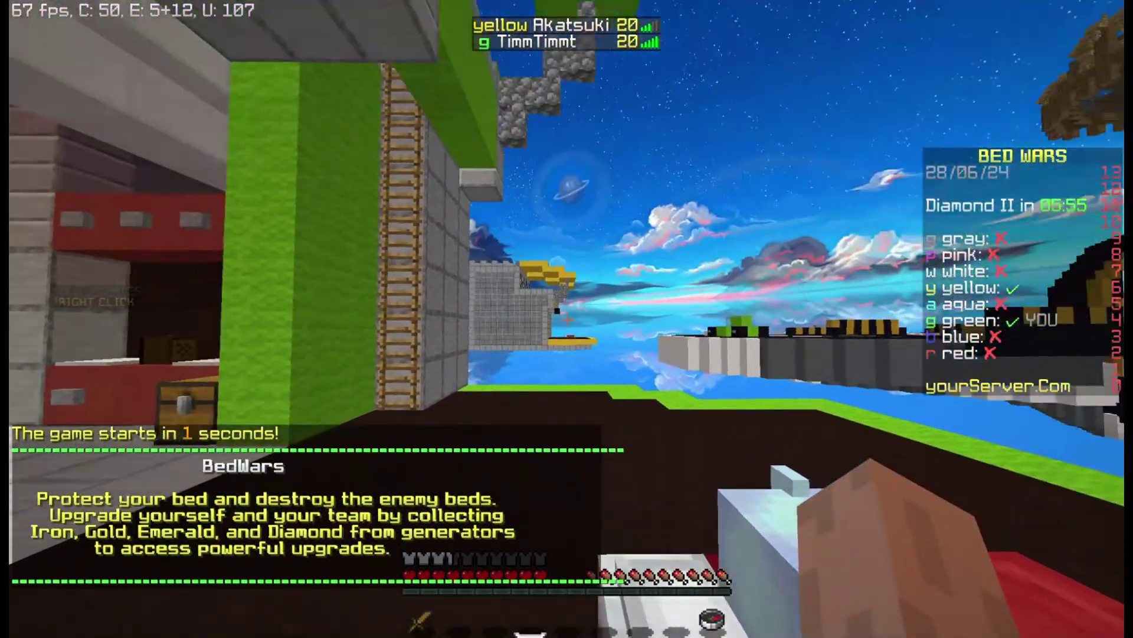
key(w)
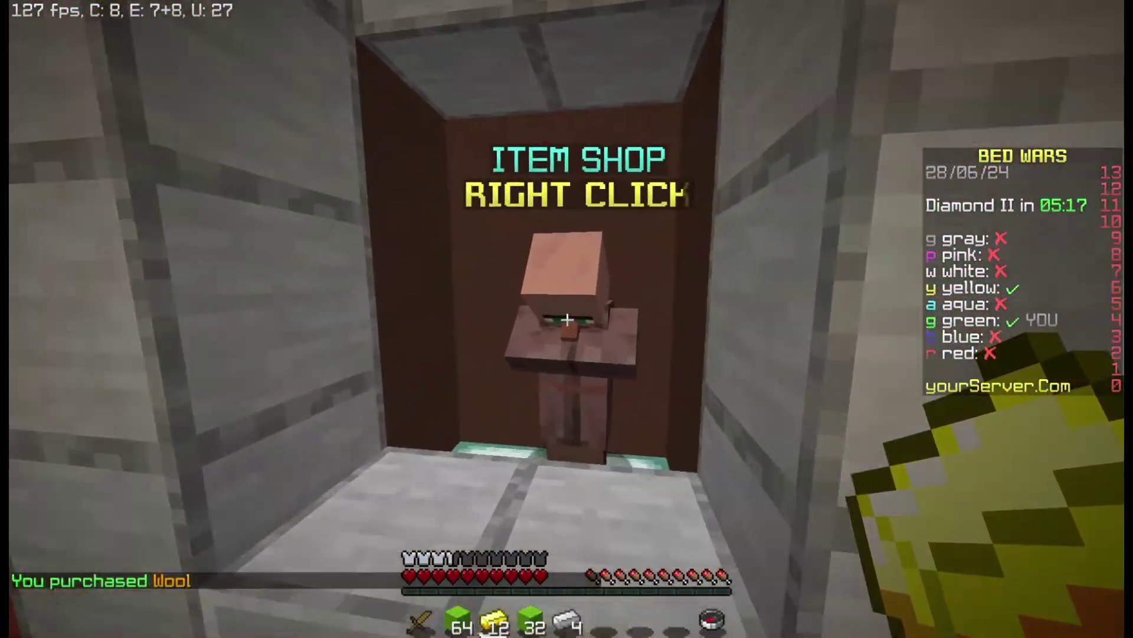
right_click(567, 318)
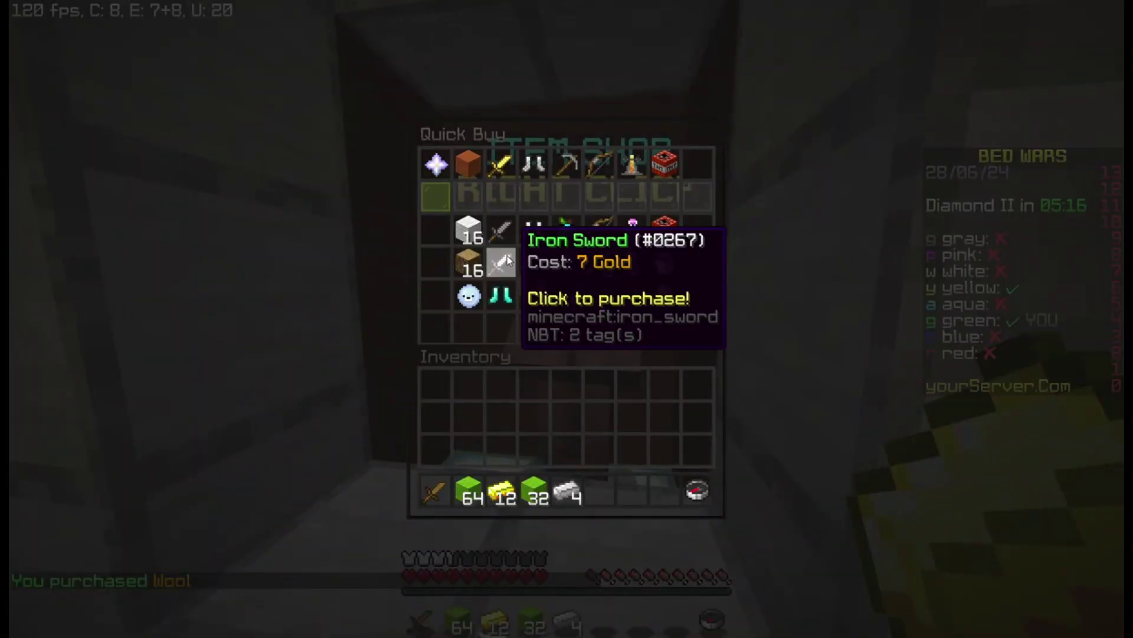
click(527, 264)
key(Escape)
Build a green wool bridge to the yellow island and cross over with the wooden sword in hand.
right_click(567, 319)
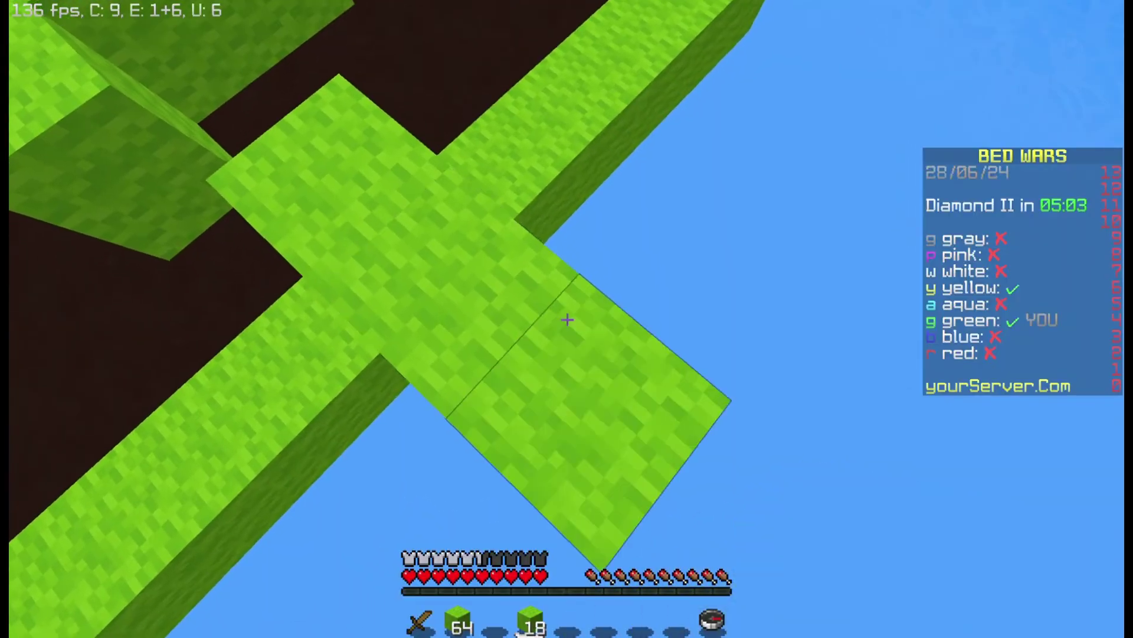
right_click(567, 319)
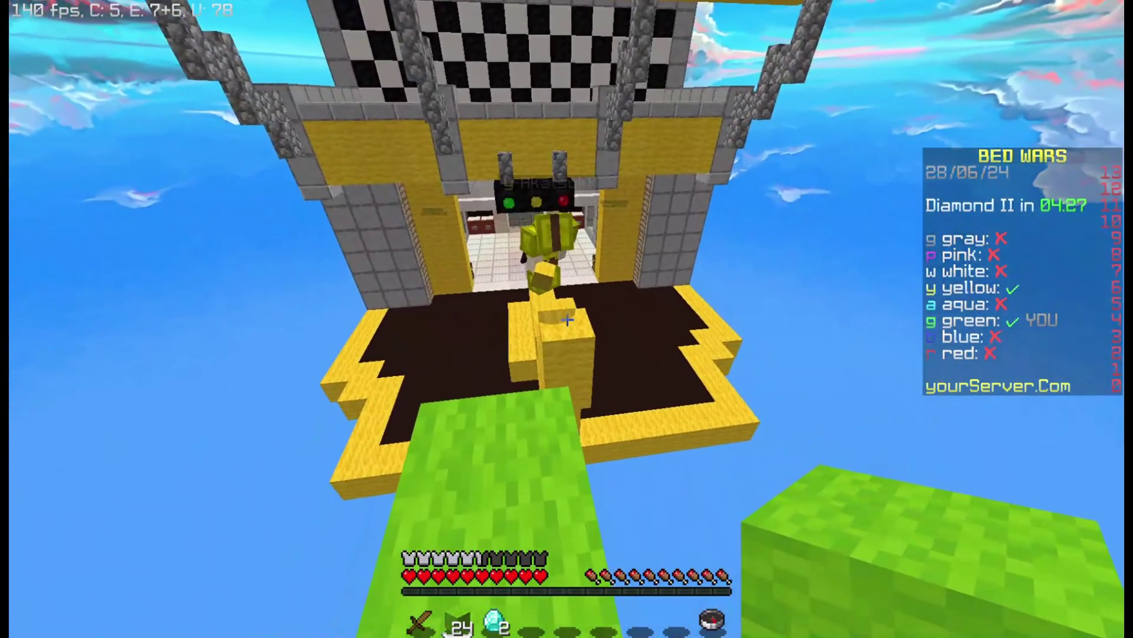
key(1)
key(w)
Kill the yellow player outside their base with the wooden sword and destroy the yellow bed.
click(566, 319)
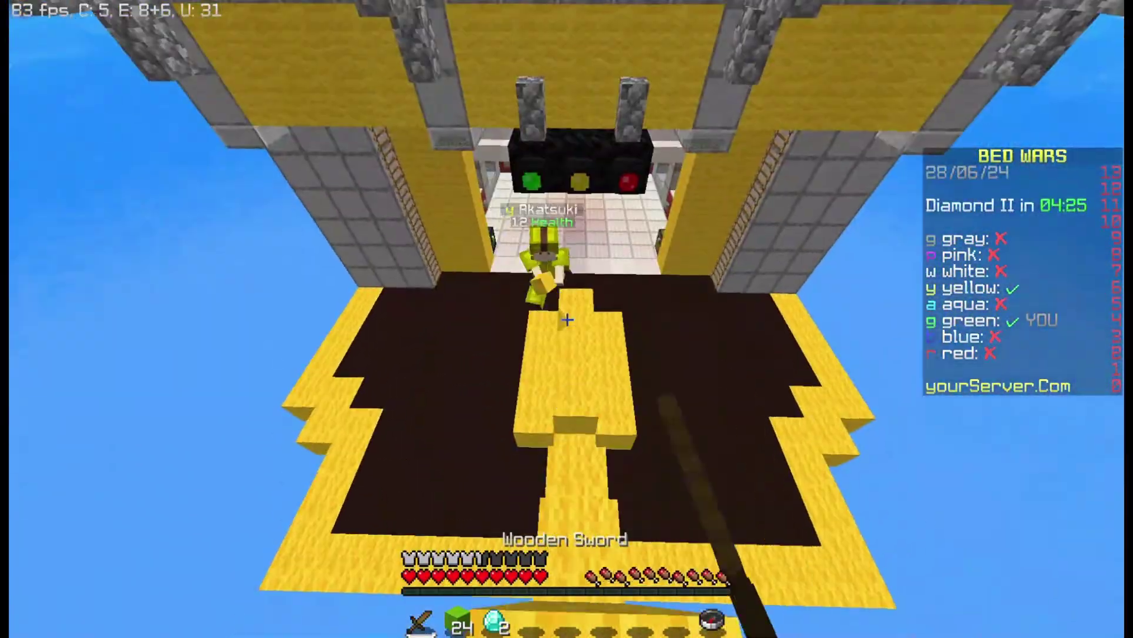
key(2)
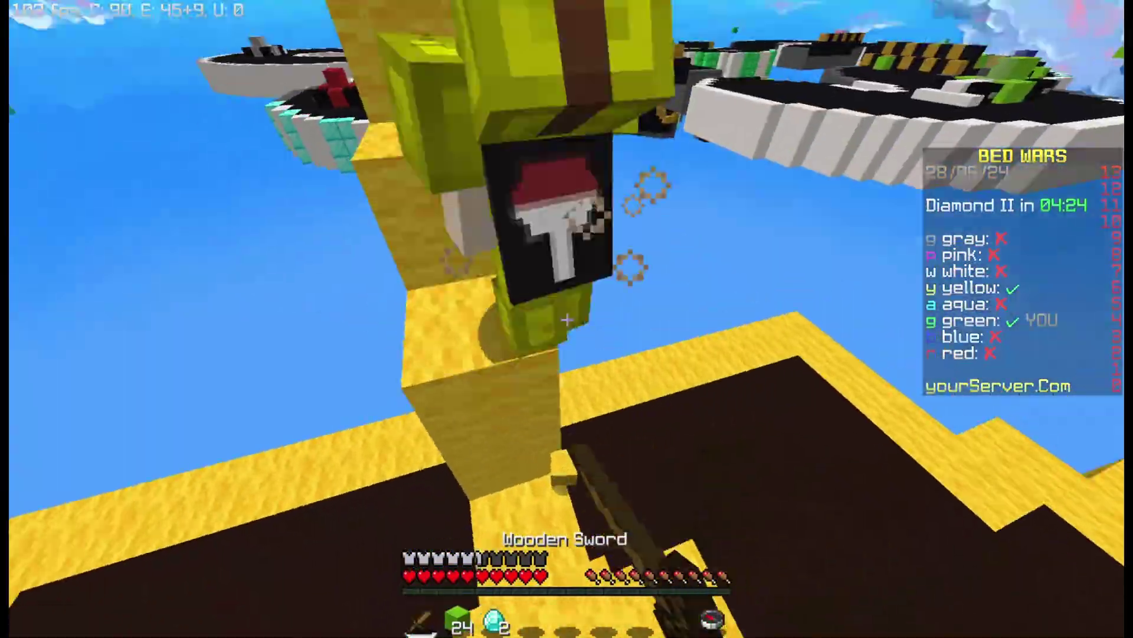
click(567, 319)
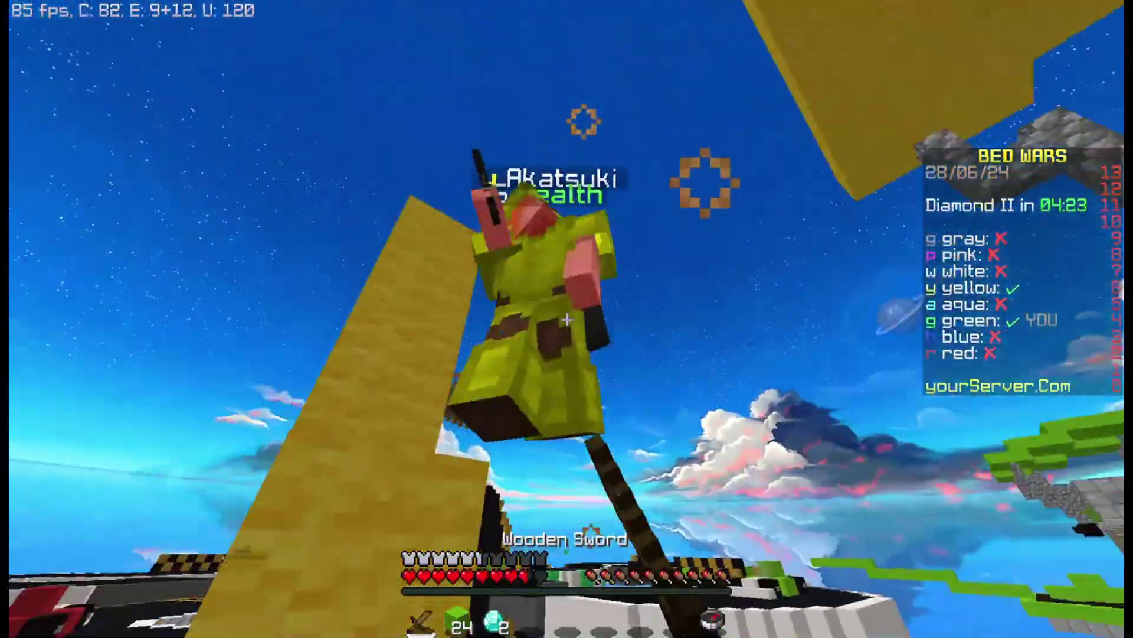
click(567, 318)
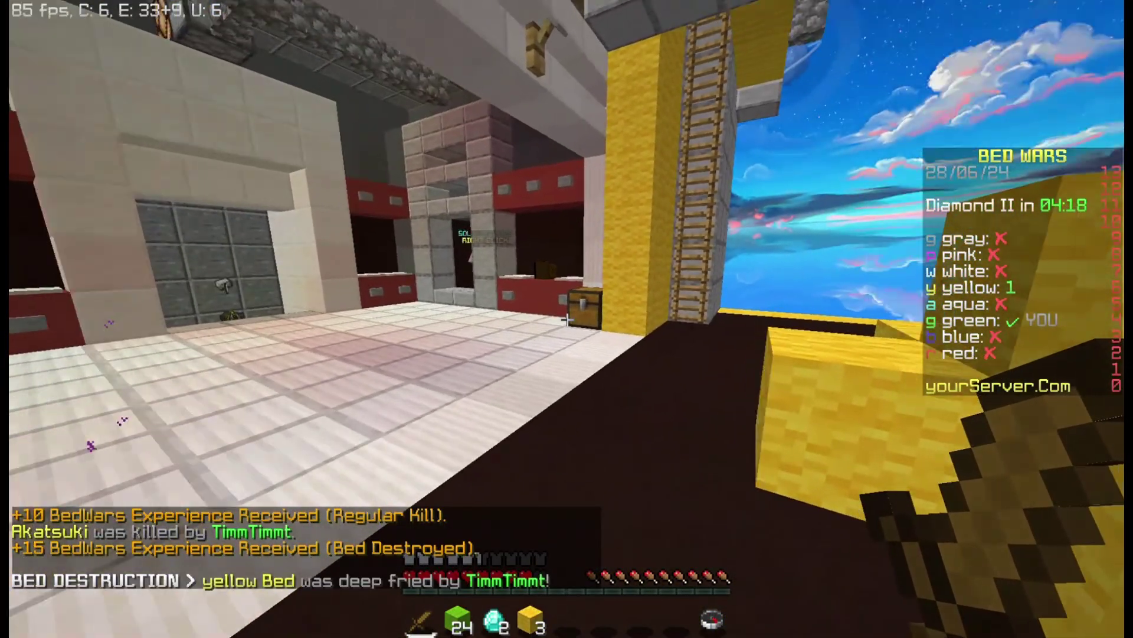
Place a row of green wool blocks across the entrance of the yellow base.
key(2)
right_click(567, 318)
right_click(567, 319)
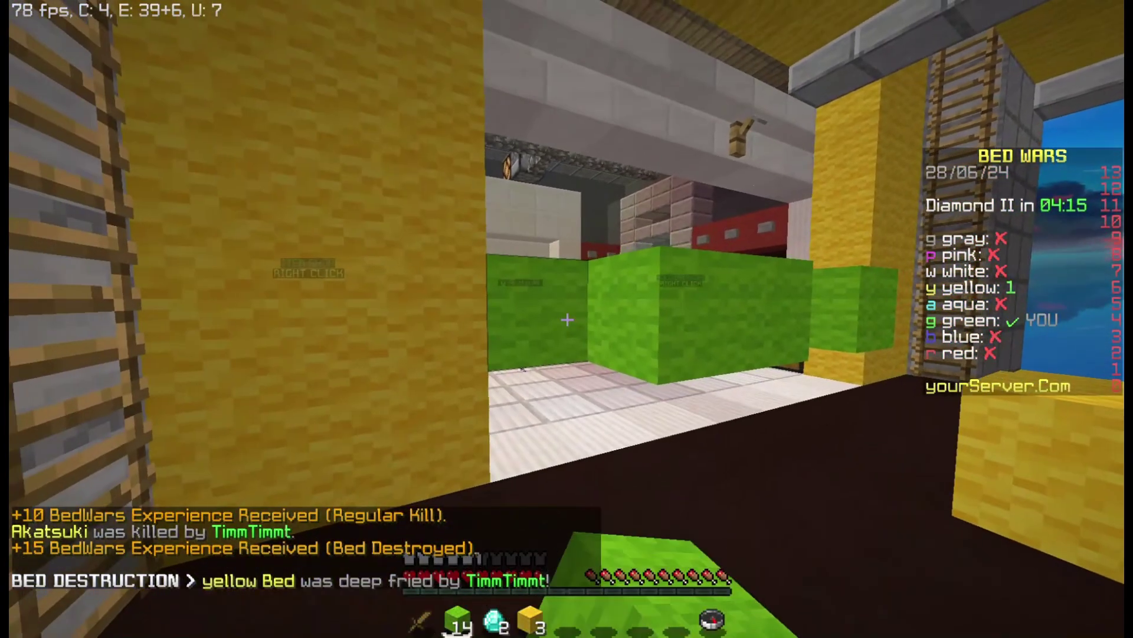
right_click(566, 319)
Eliminate the respawned yellow player inside the yellow base with the wooden sword to win the match.
key(1)
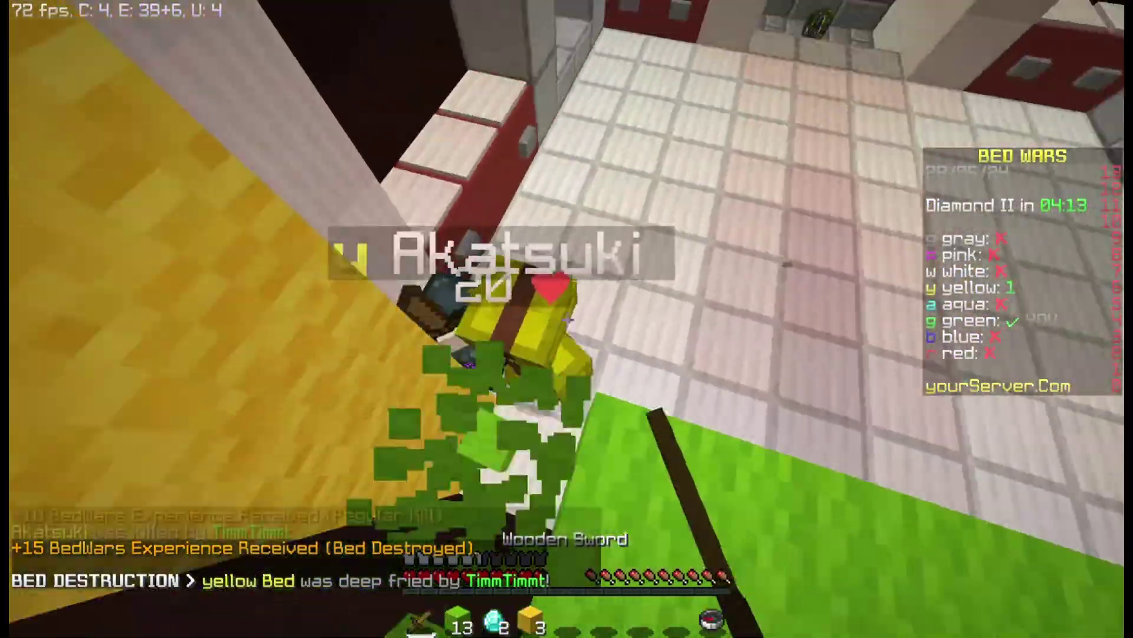
click(566, 319)
click(567, 319)
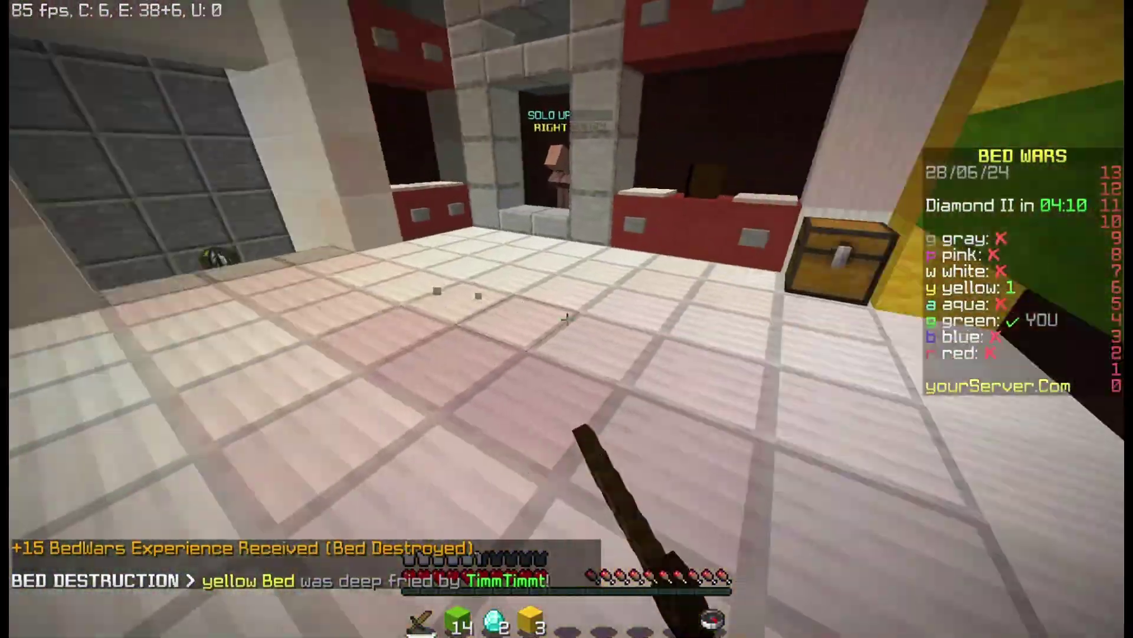
click(566, 319)
click(567, 319)
click(567, 319)
click(567, 319)
key(4)
key(2)
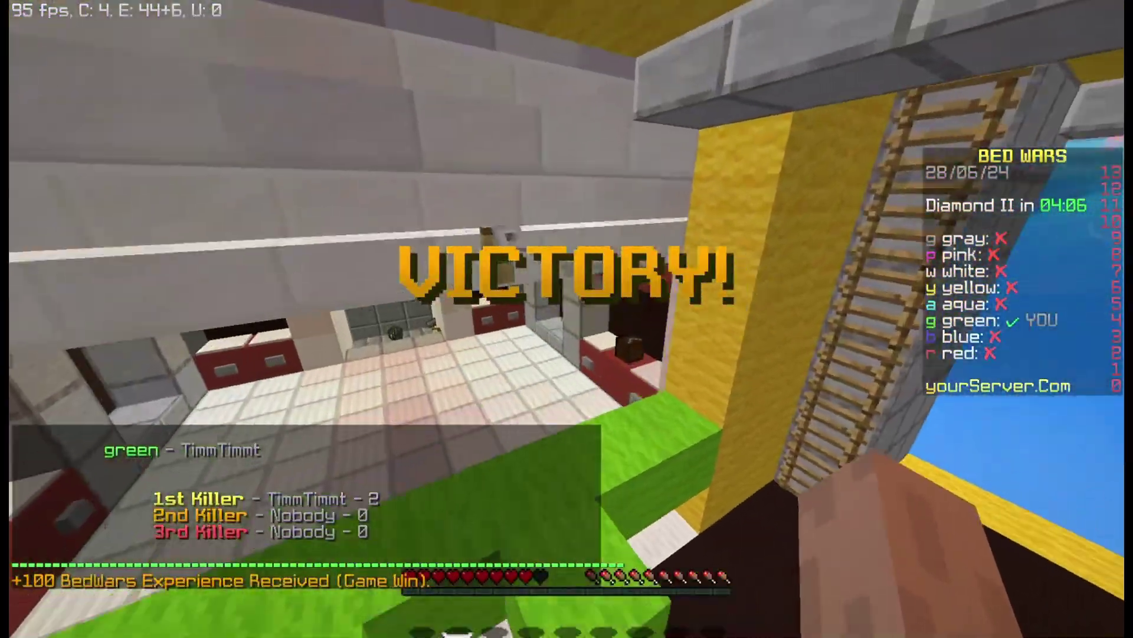